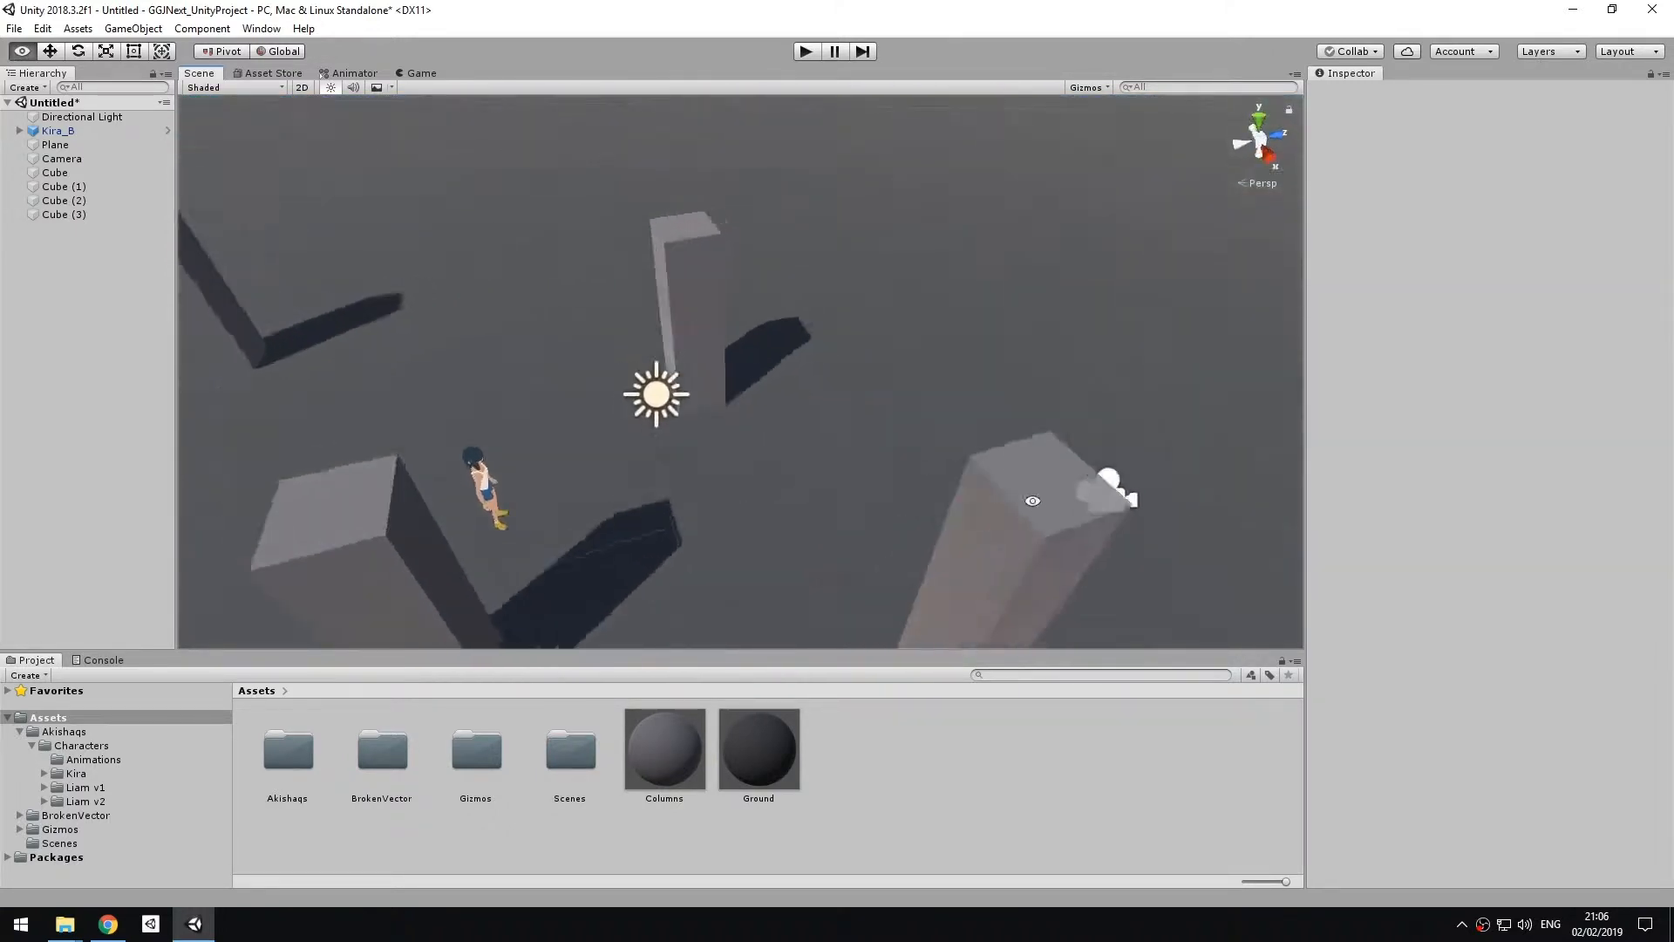
Select the Kira_B character, open its KiraSM animator controller and examine the HumanoidWalk state.
middle_click_drag(870, 397, 929, 377)
left_click_drag(930, 376, 814, 338, "alt")
left_click(720, 307)
key("f")
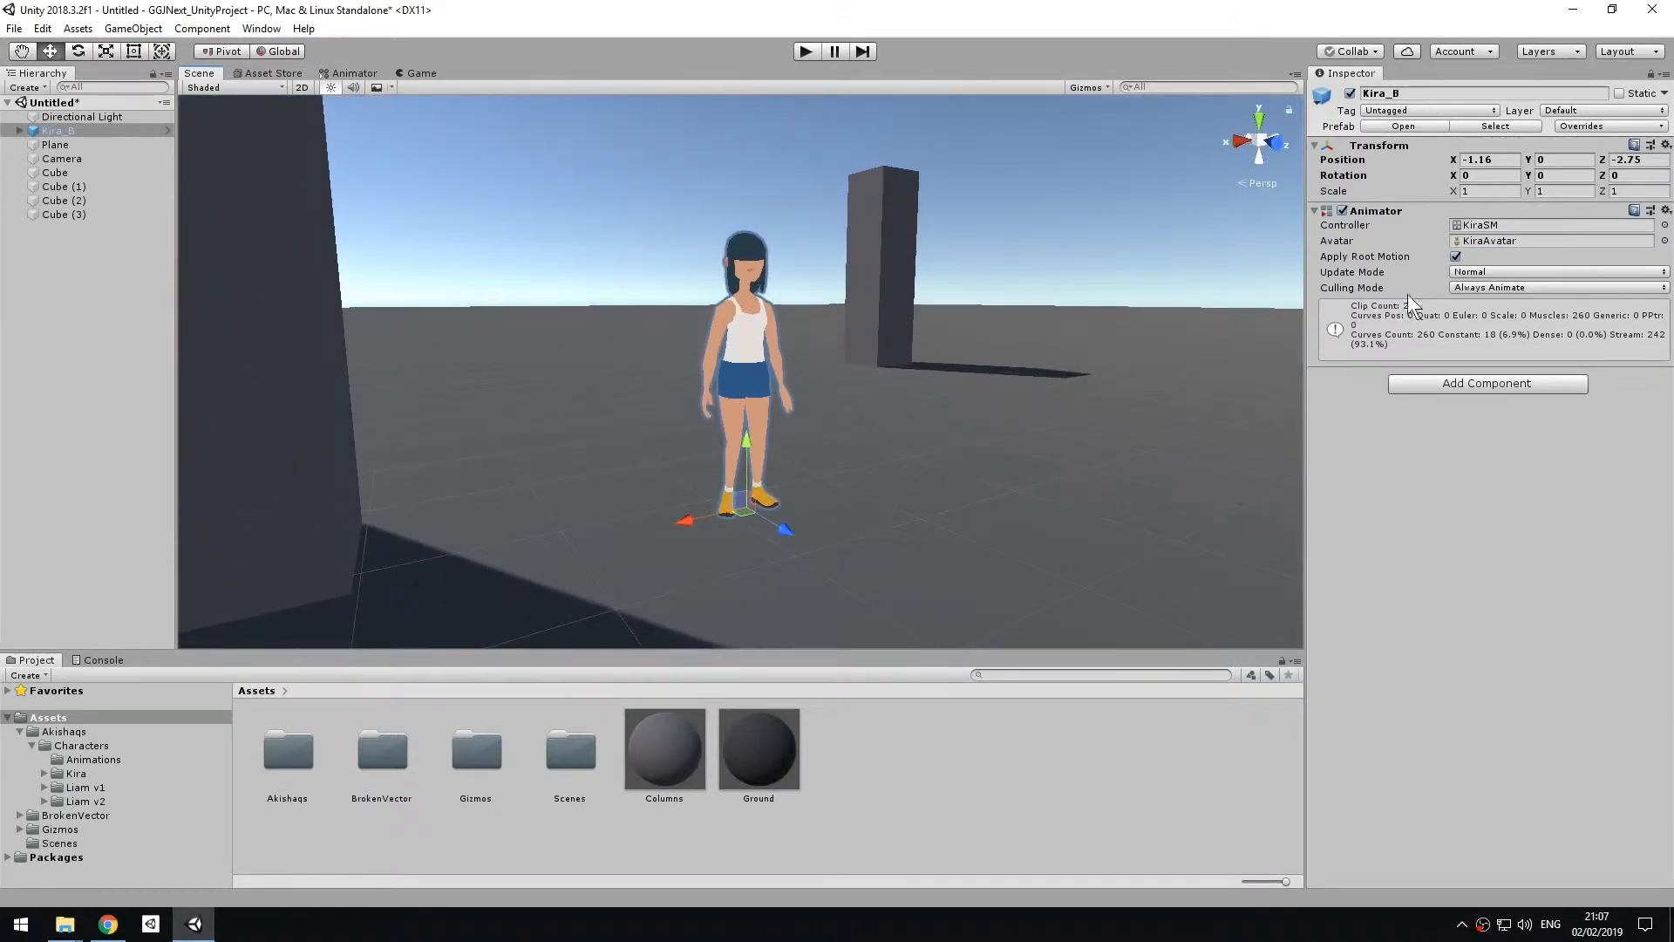
double_click(1489, 224)
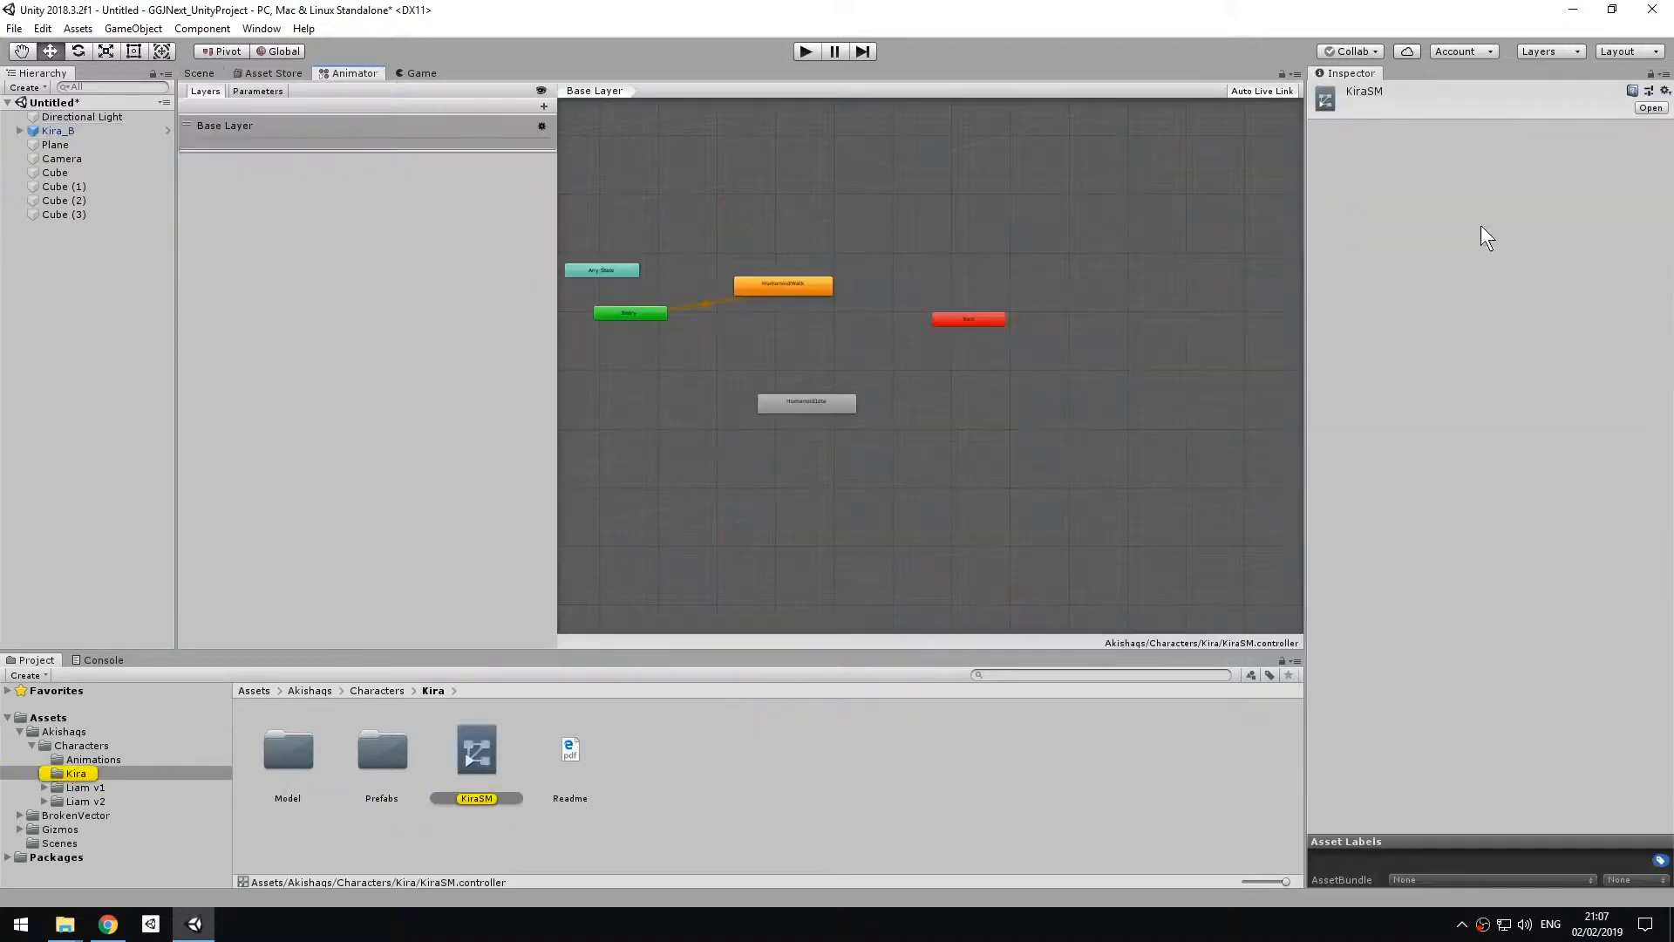
left_click(785, 290)
key("f")
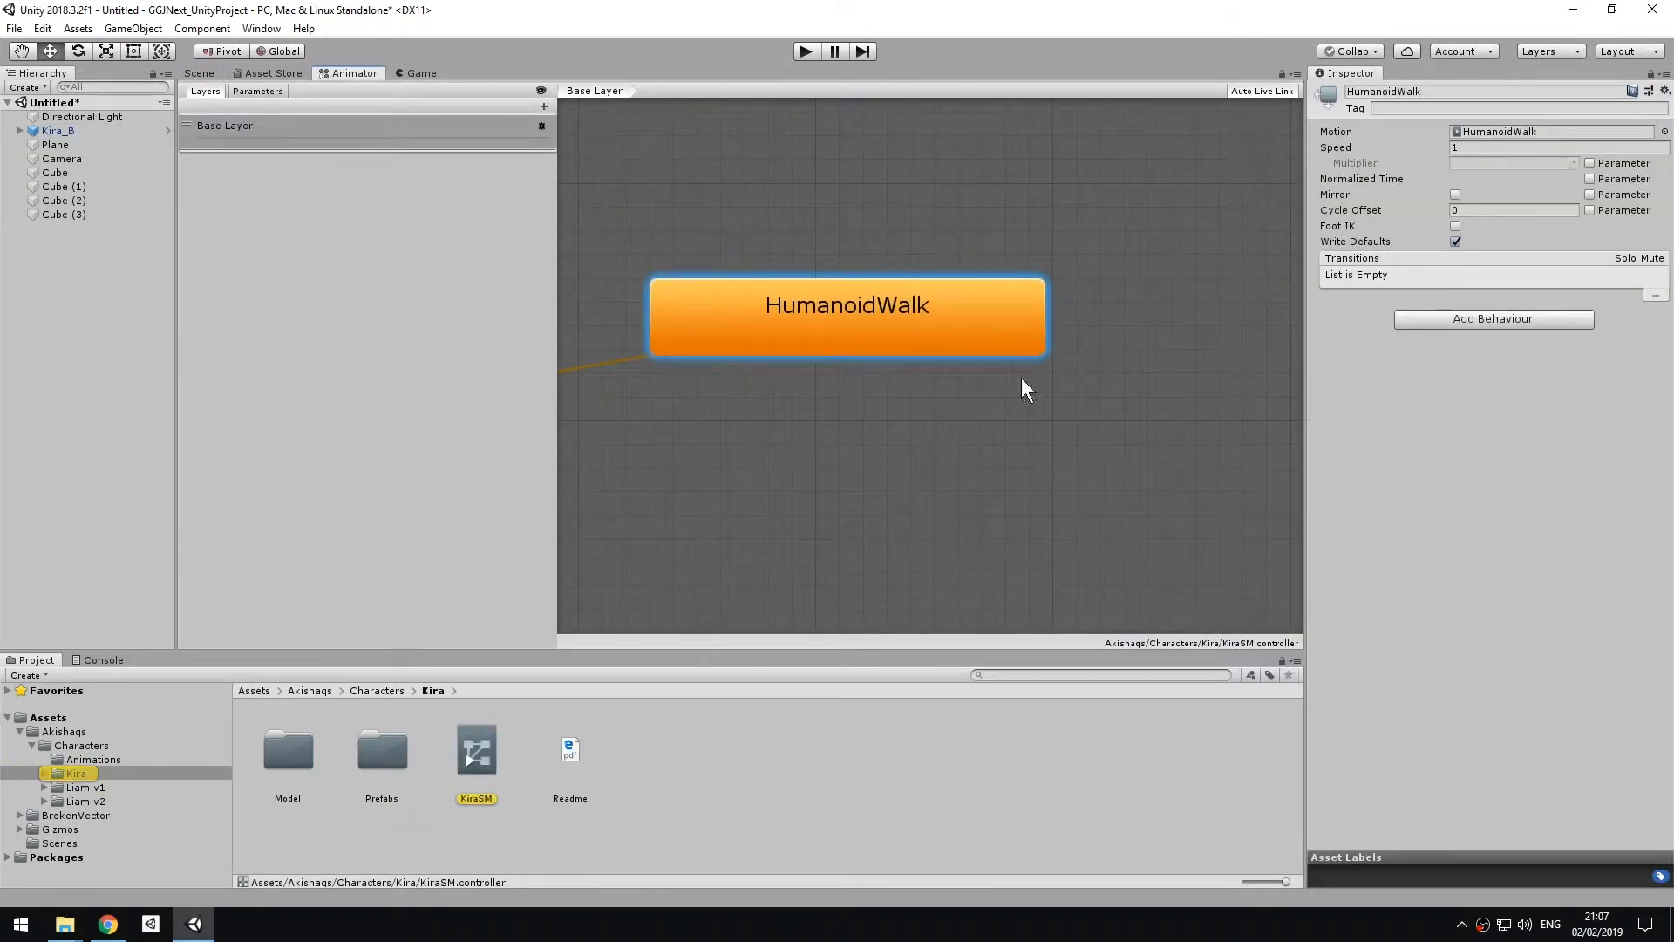
Return to the scene view, play-test the scene to watch the character walk, and stop playback.
left_click(199, 73)
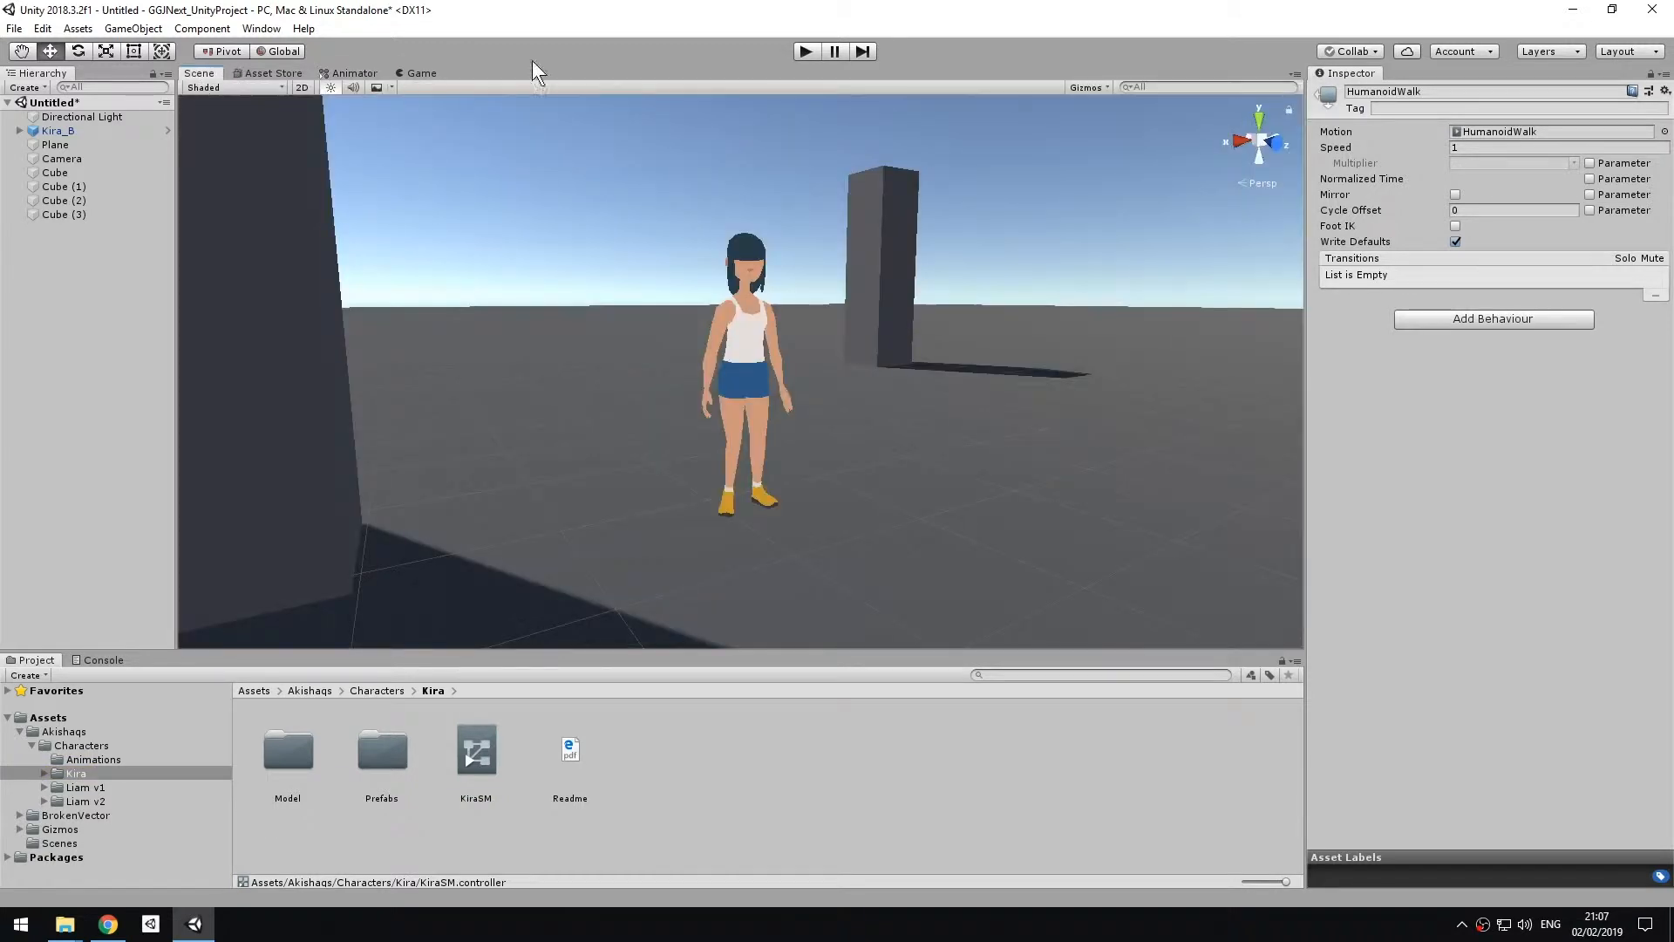
left_click(804, 52)
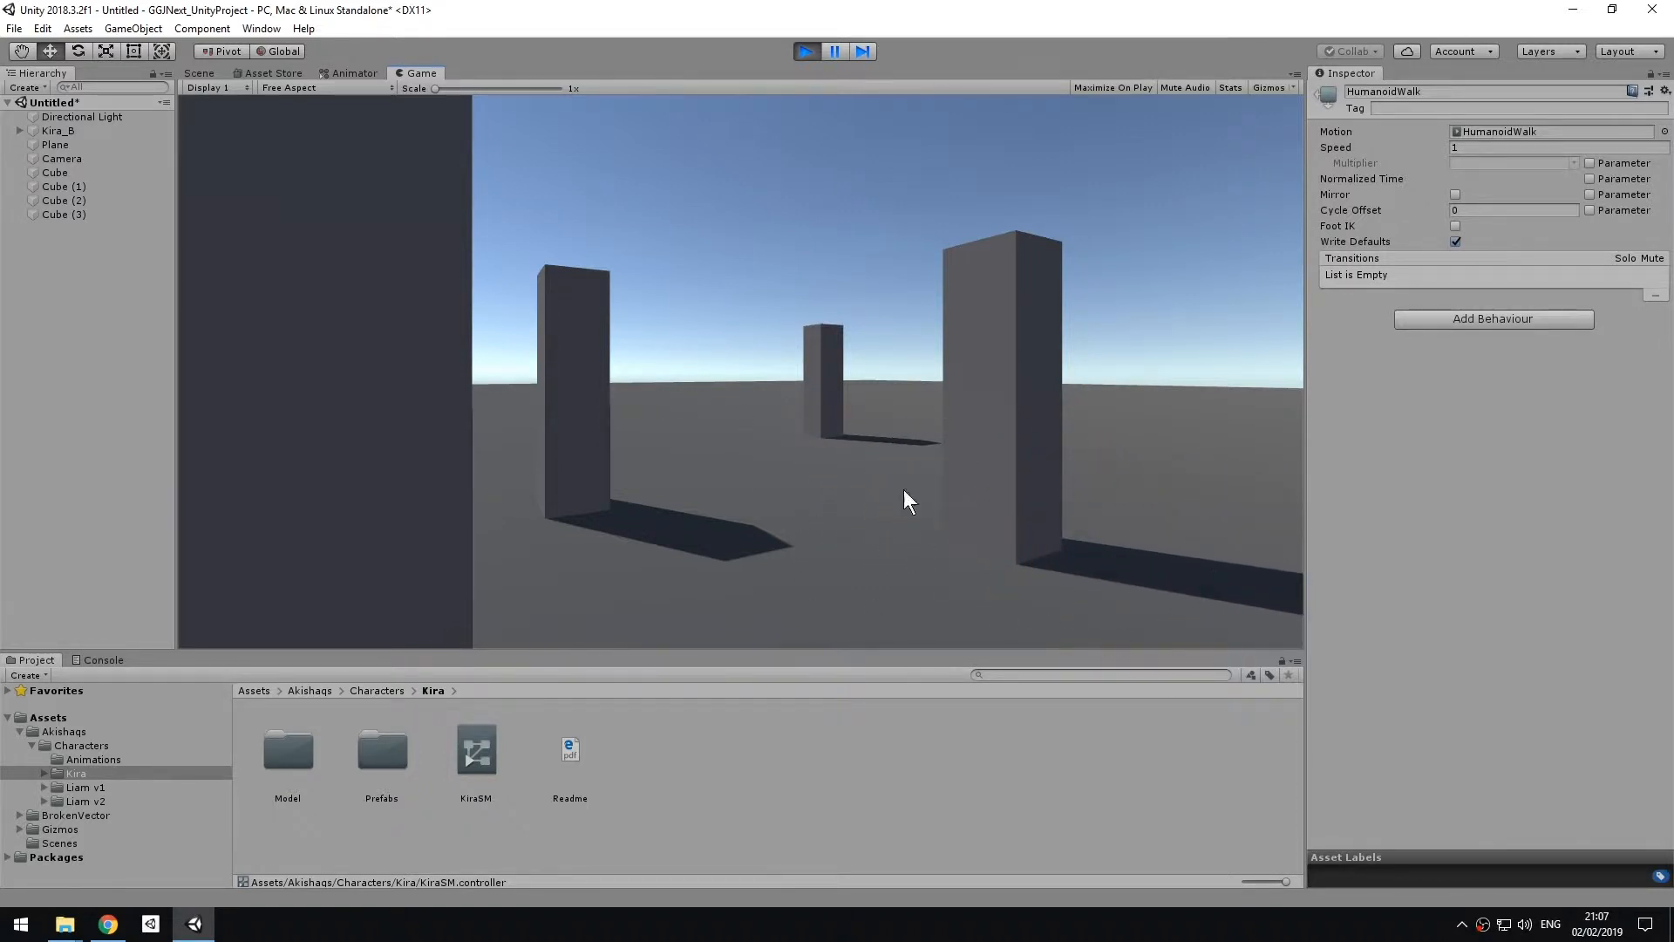
left_click(807, 50)
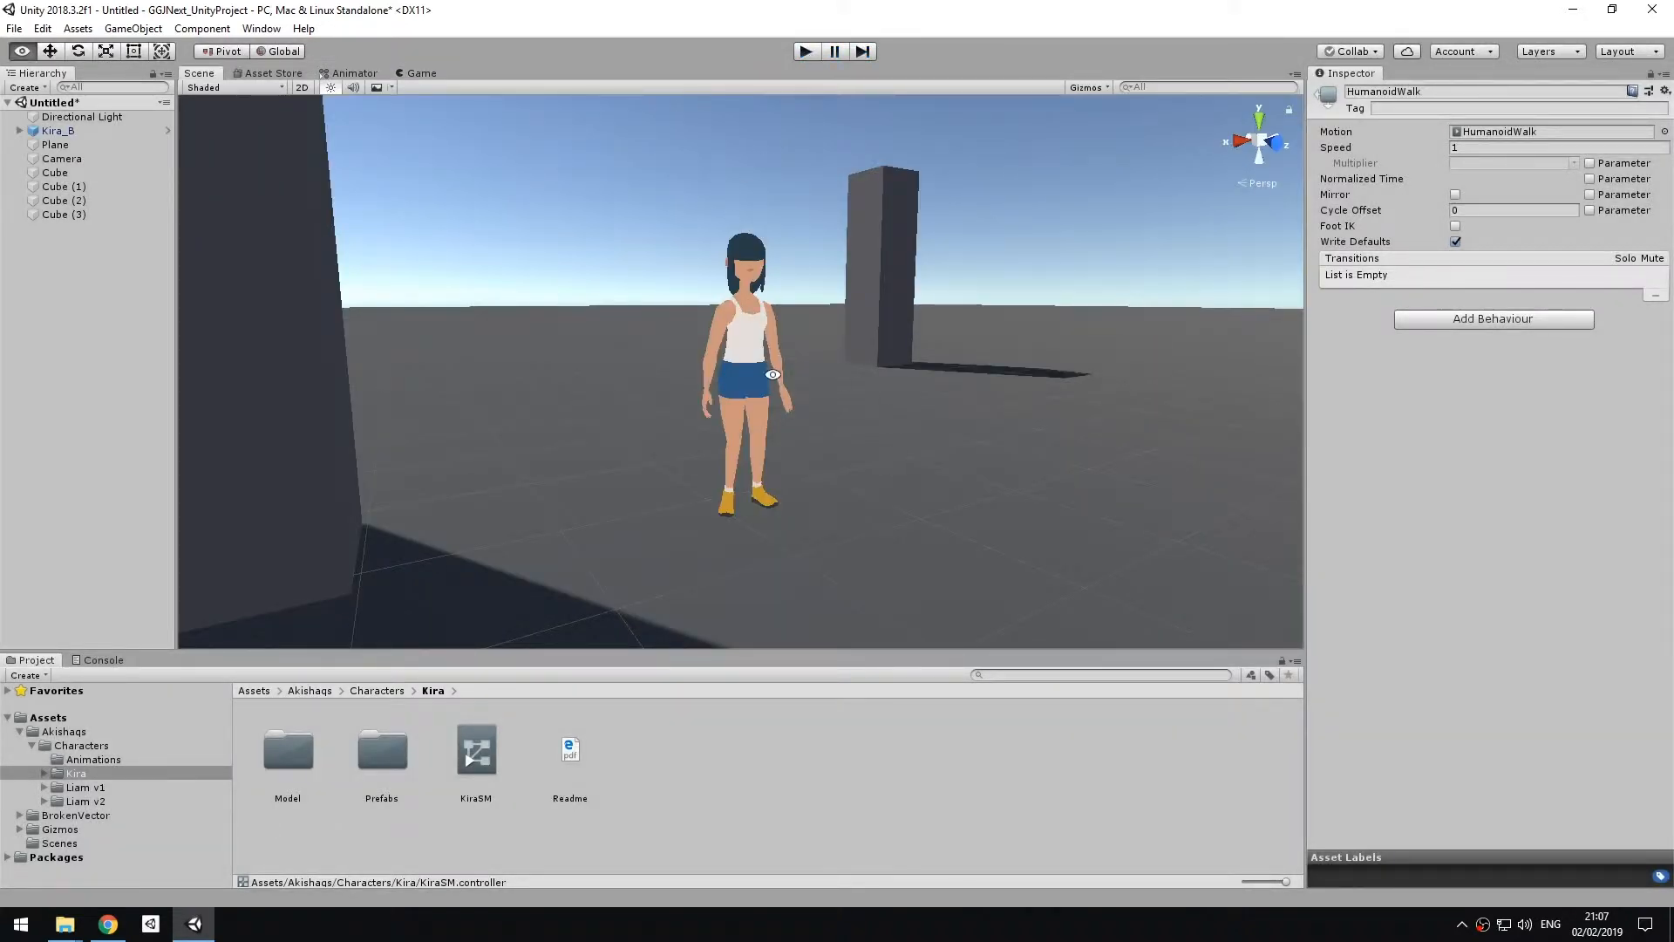
Make the Camera a child of Kira_B and move it slightly to local position X 4.117, Y 2.26, Z 7.79.
left_click_drag(773, 374, 909, 445, "alt")
scroll(909, 445, "down", 6)
middle_click_drag(1034, 501, 901, 395)
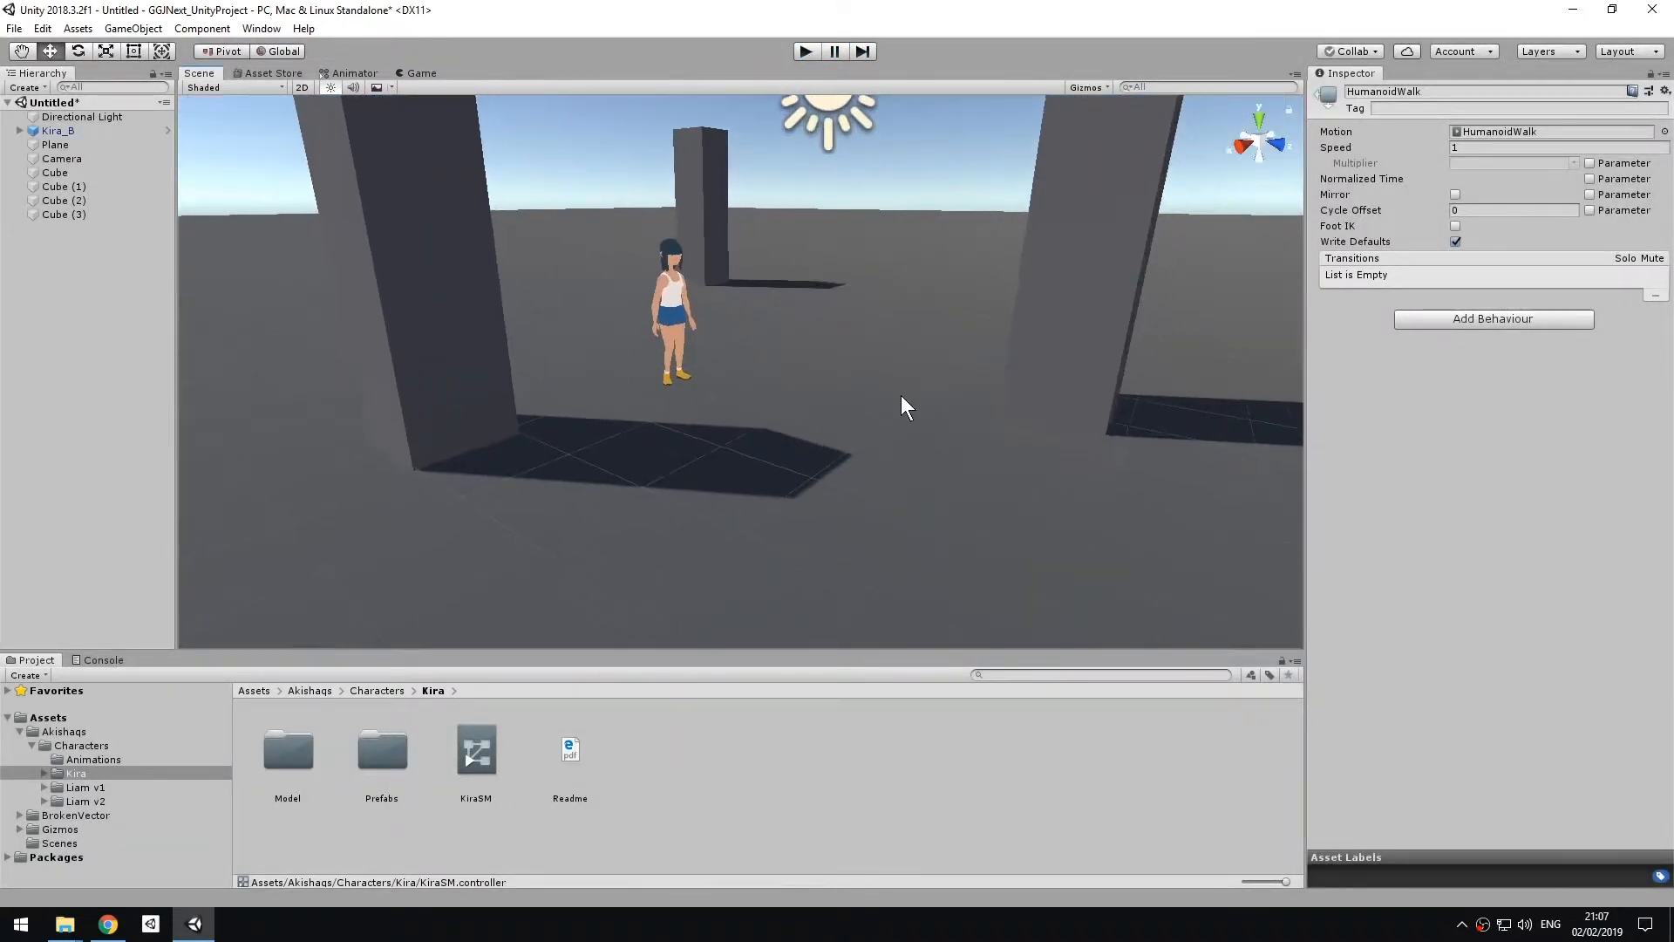
left_click_drag(902, 396, 785, 472, "alt")
left_click(591, 475)
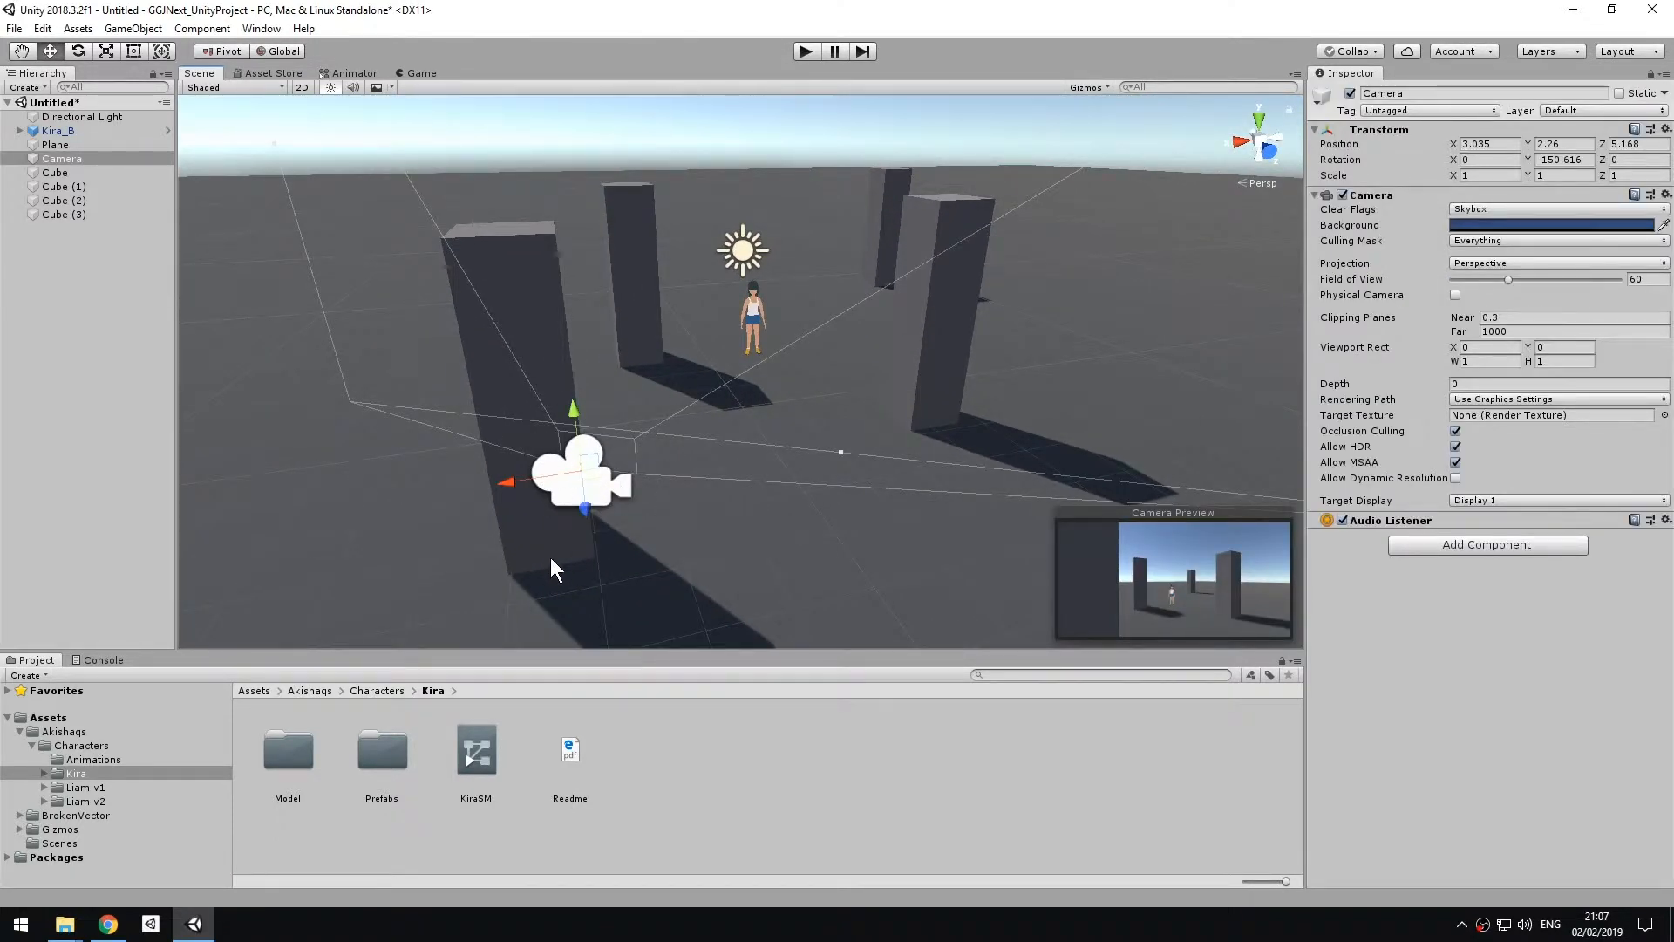
mouse_move(51, 159)
left_mouse_down()
mouse_move(77, 138)
mouse_move(65, 130)
left_mouse_up()
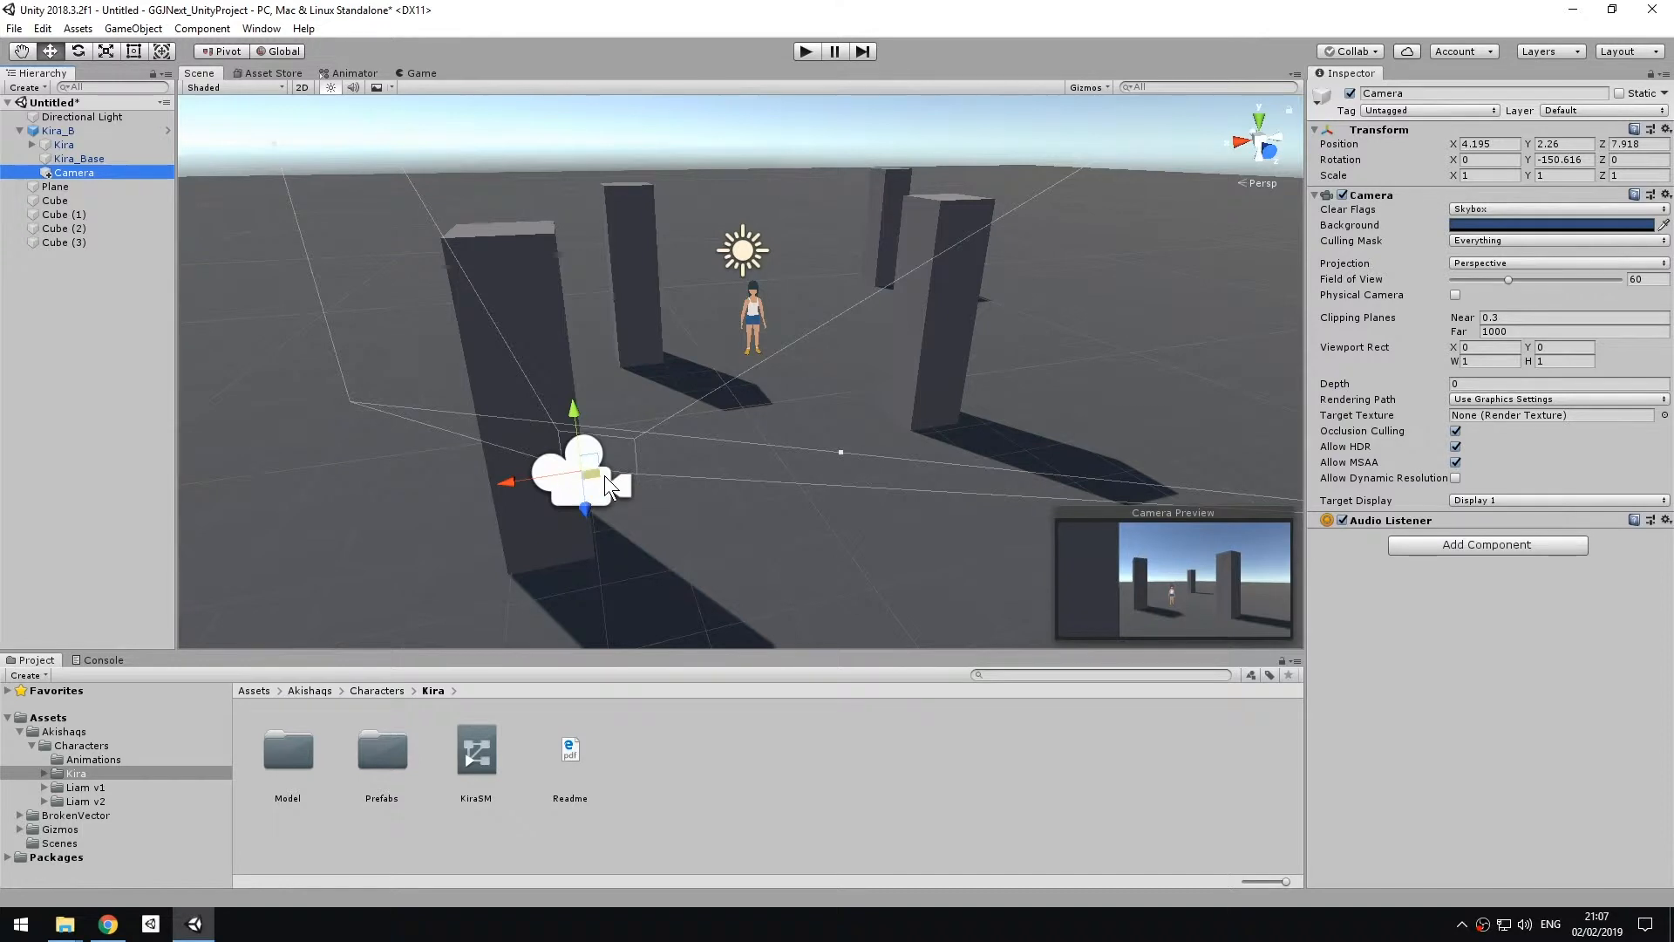
left_click_drag(604, 474, 610, 458)
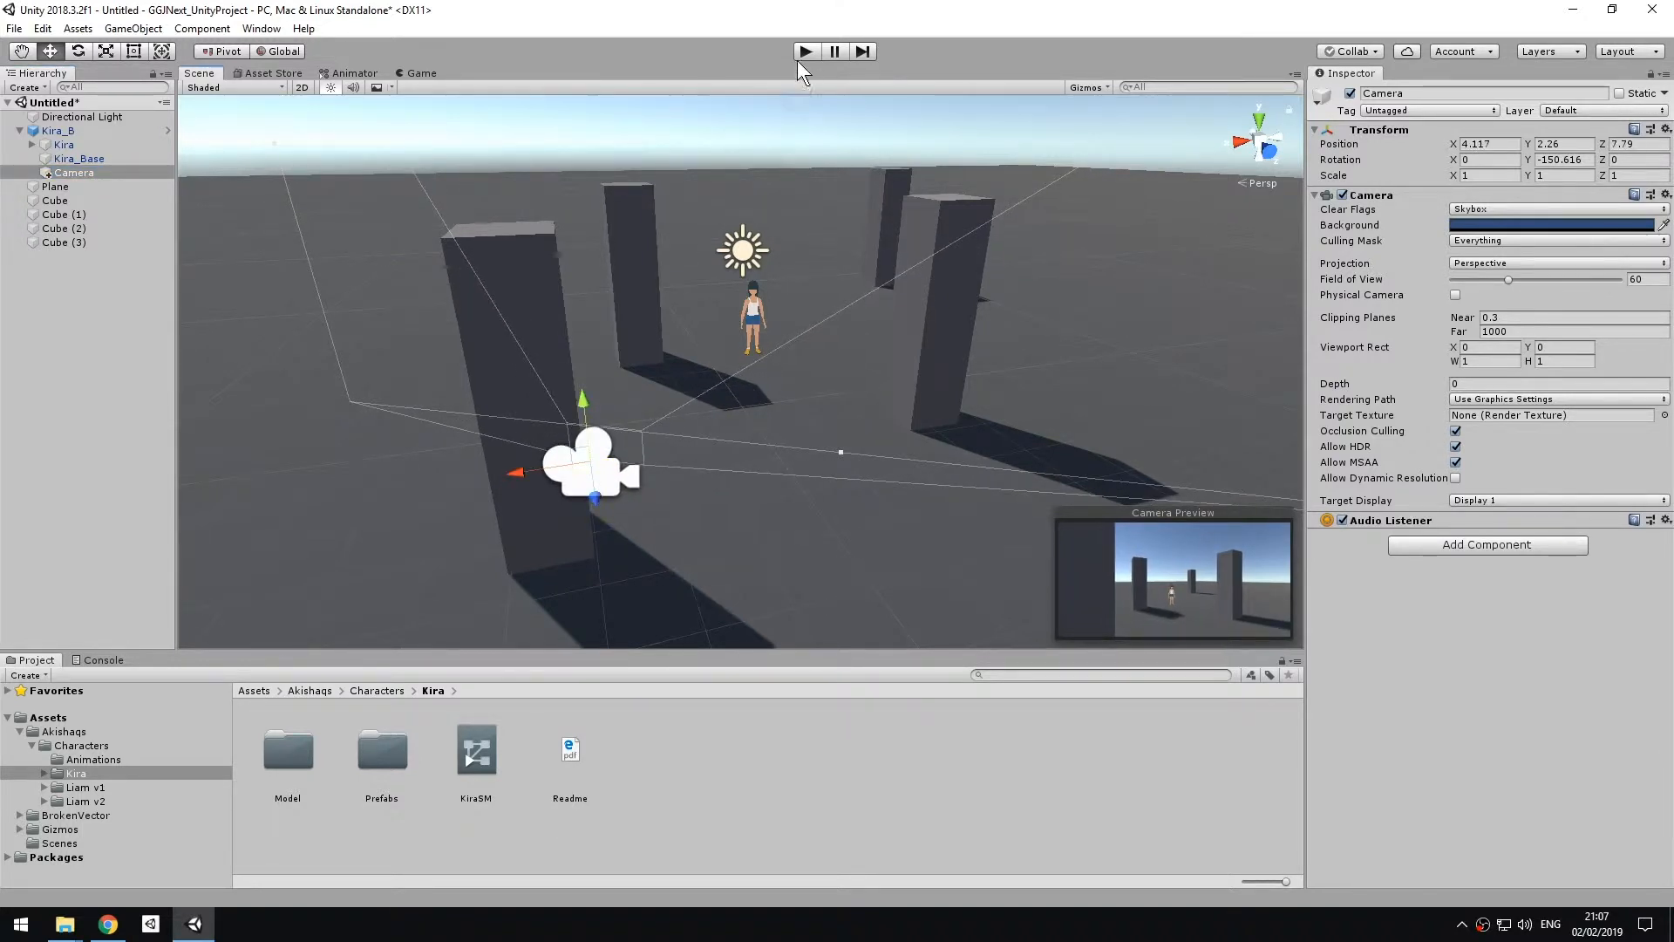
Play-test the scene with the Camera attached to the character and stop playback.
left_click(806, 53)
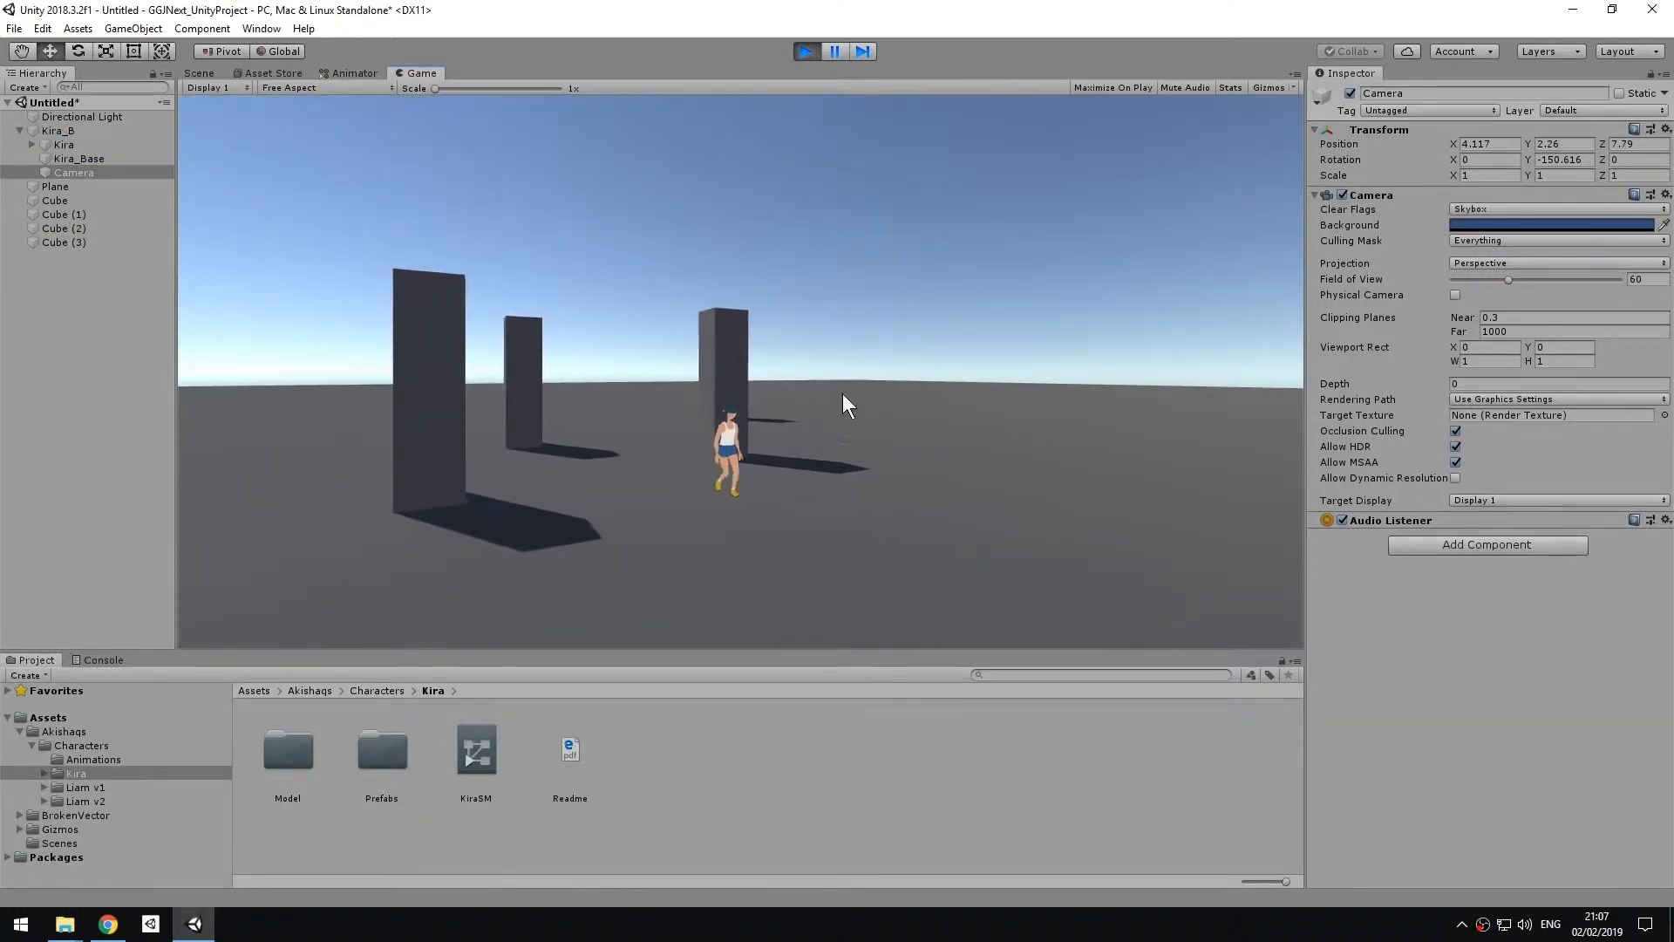
left_click(814, 50)
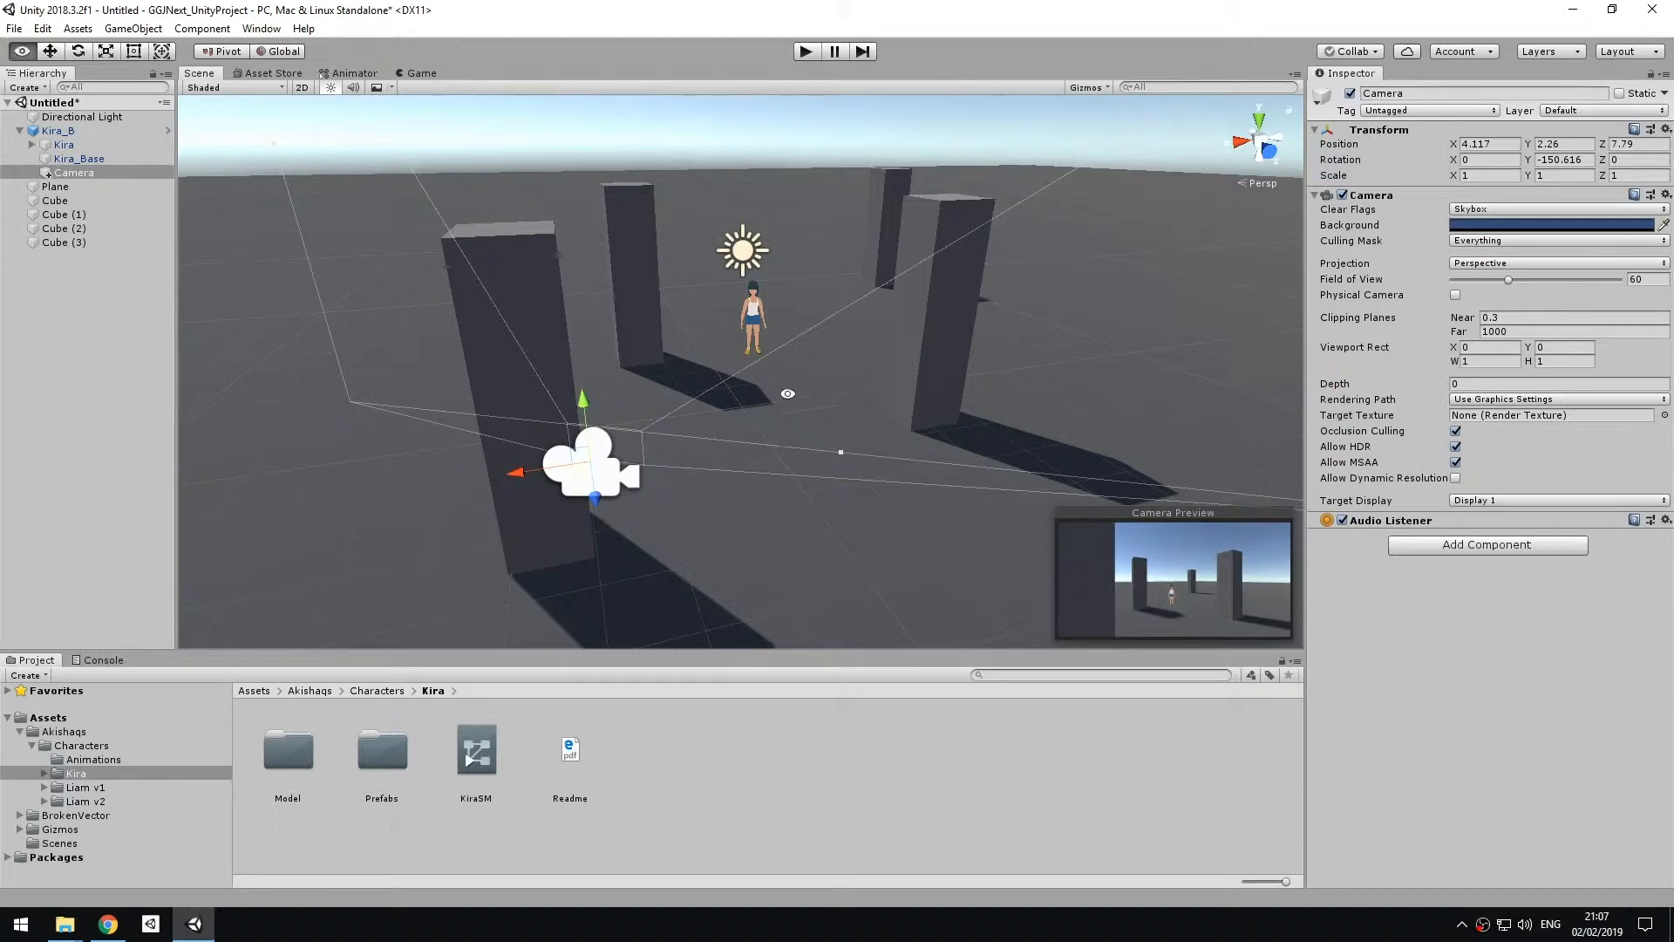
mouse_move(637, 422)
left_mouse_down("alt")
mouse_move(564, 437)
mouse_move(822, 494)
mouse_move(959, 453)
mouse_move(654, 414)
left_mouse_up("alt")
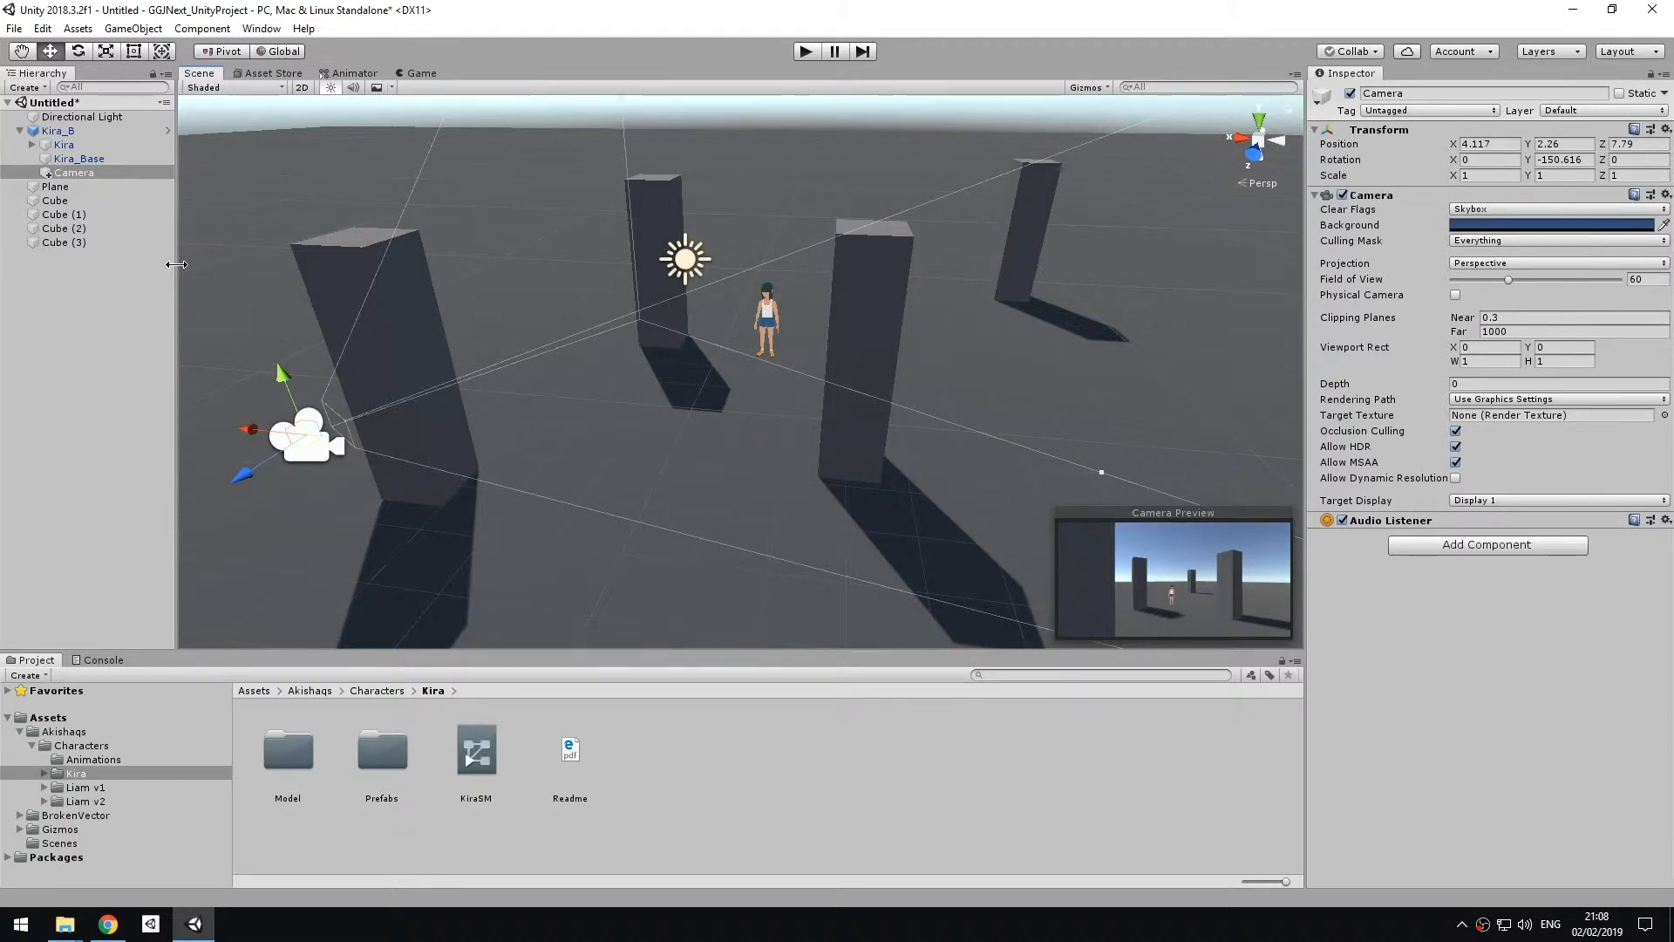
Install the Cinemachine 2.2.8 package from the Package Manager and close the package window.
left_click(259, 29)
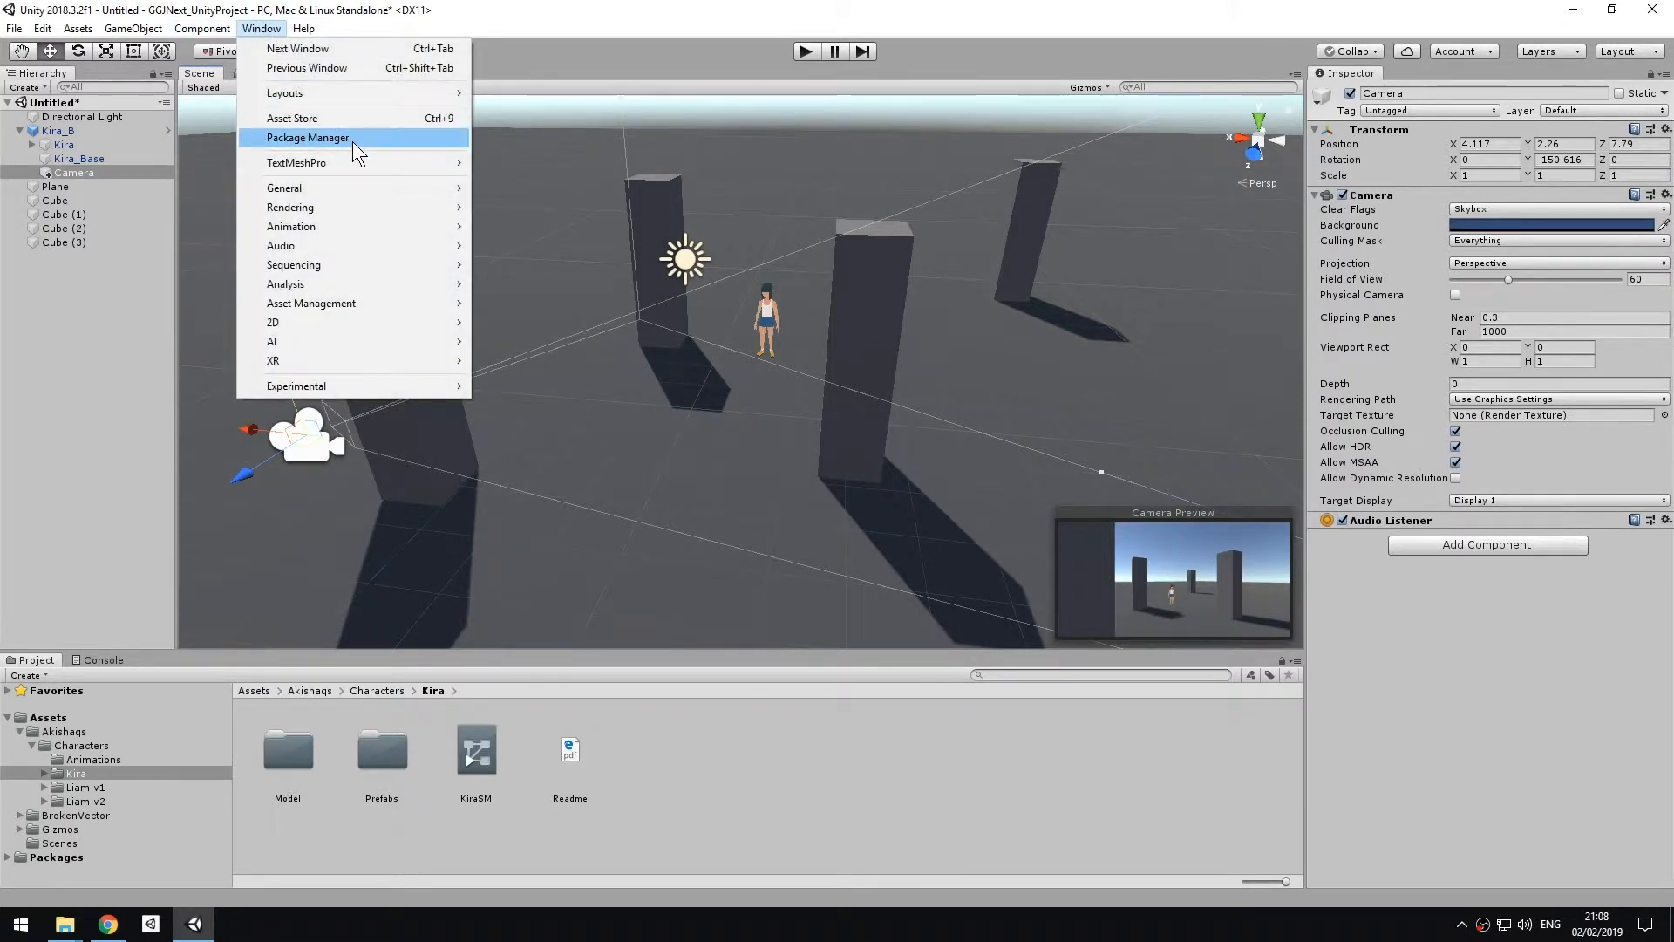
left_click(352, 139)
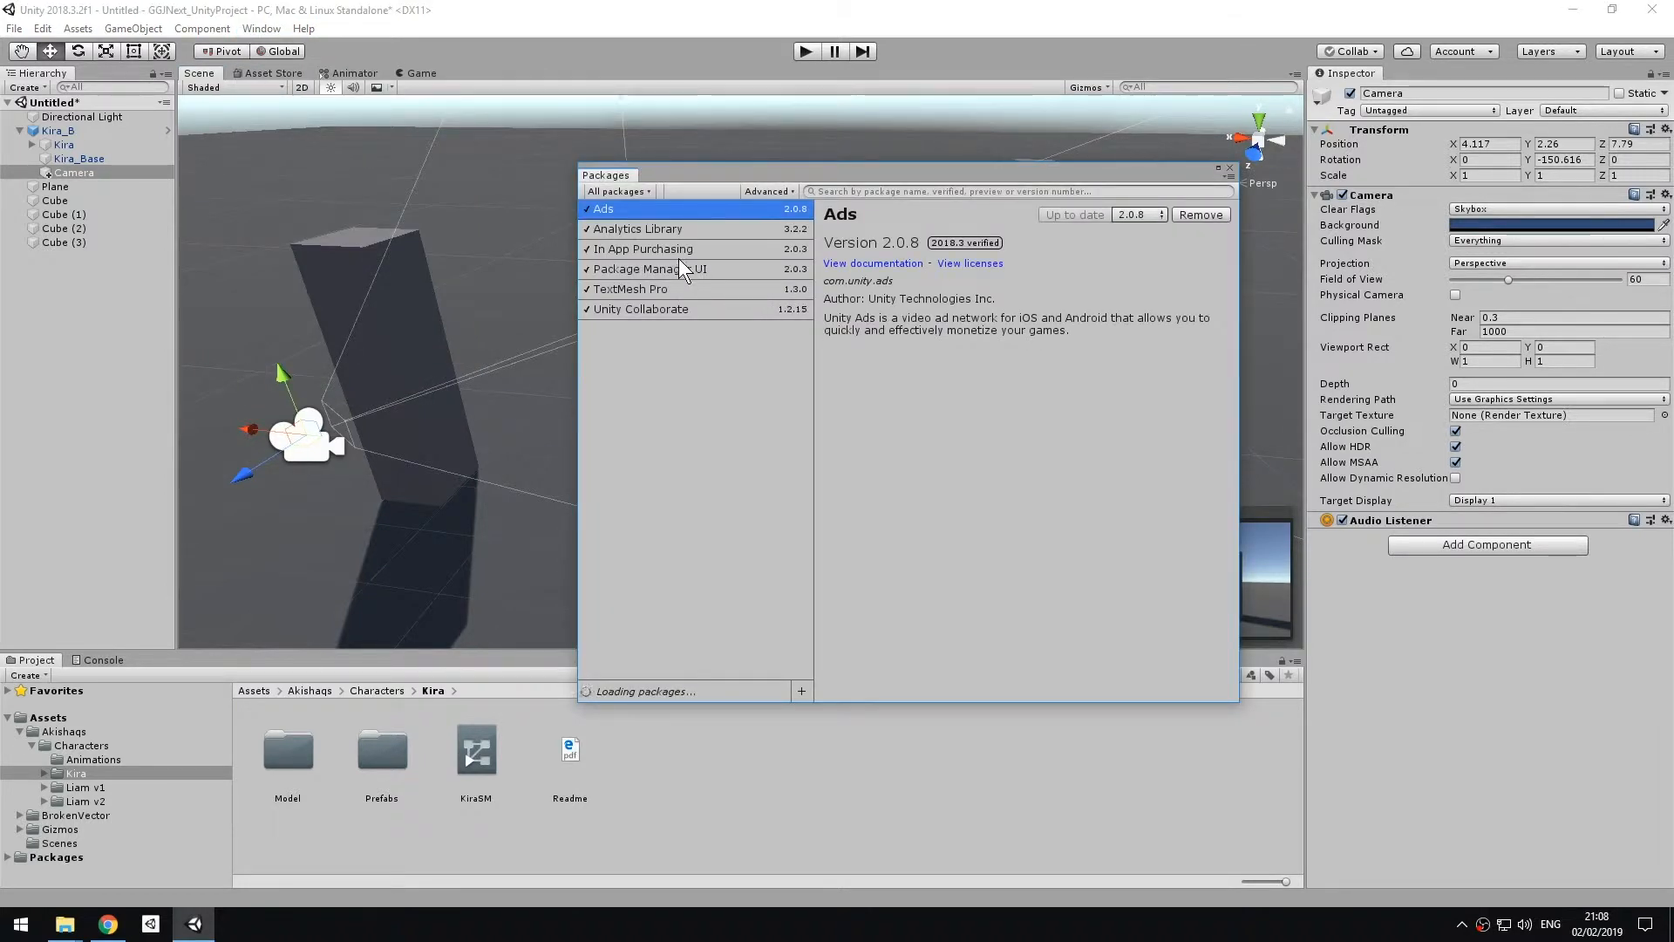
left_click(677, 274)
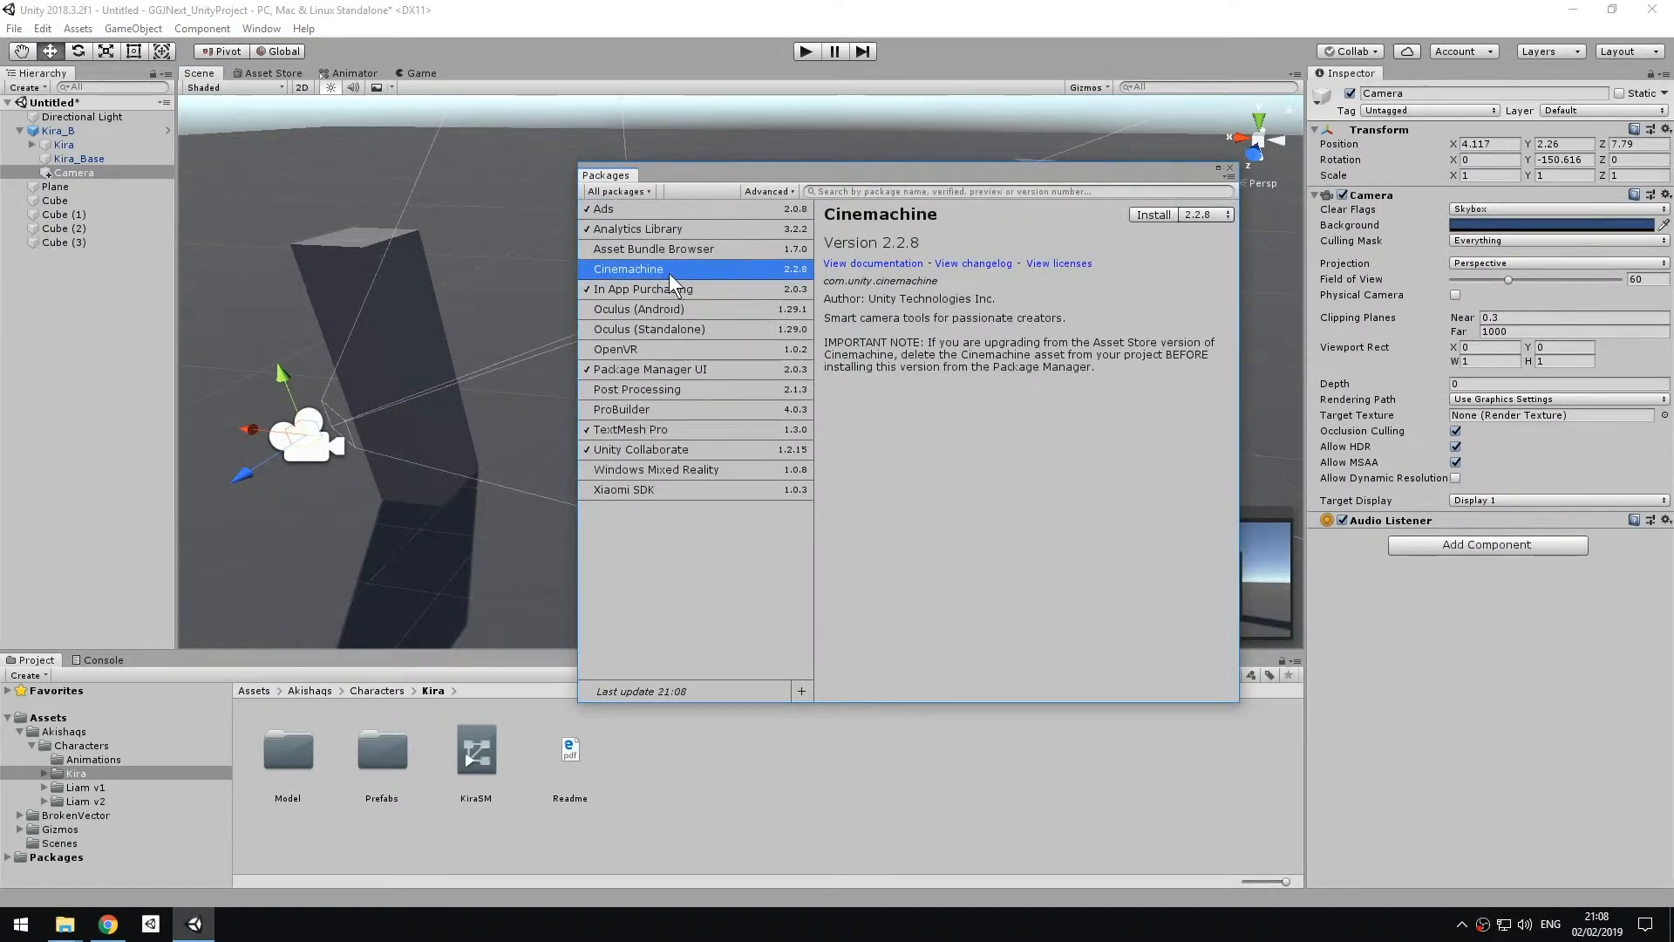
left_click(1145, 213)
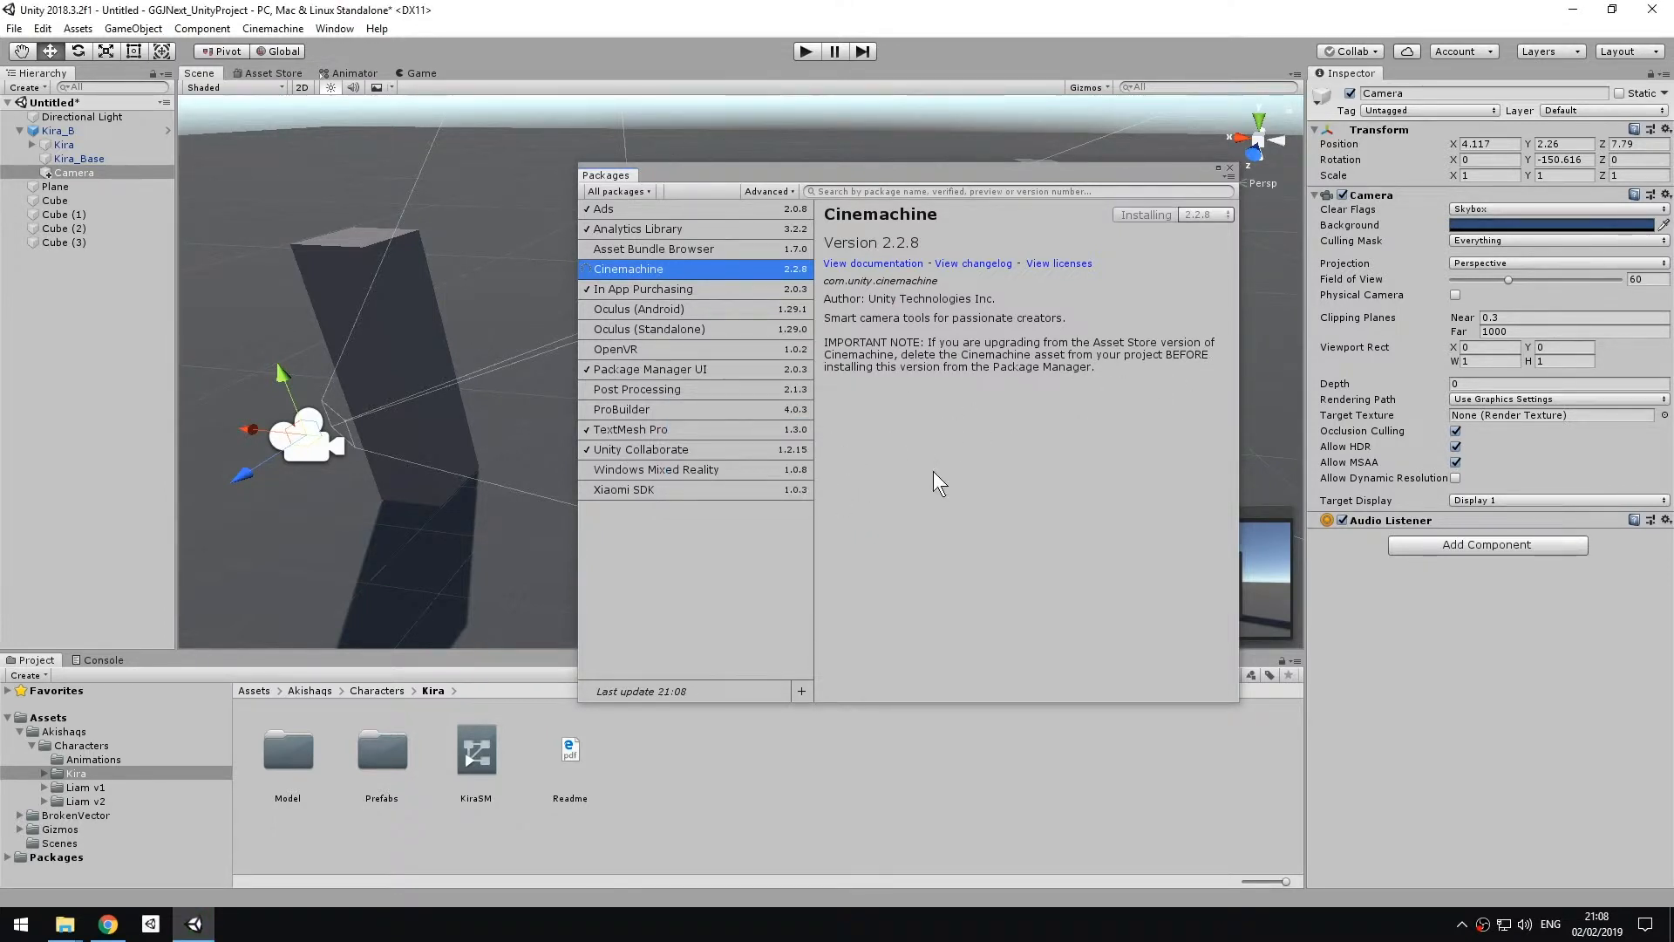
left_click(273, 29)
left_click(275, 29)
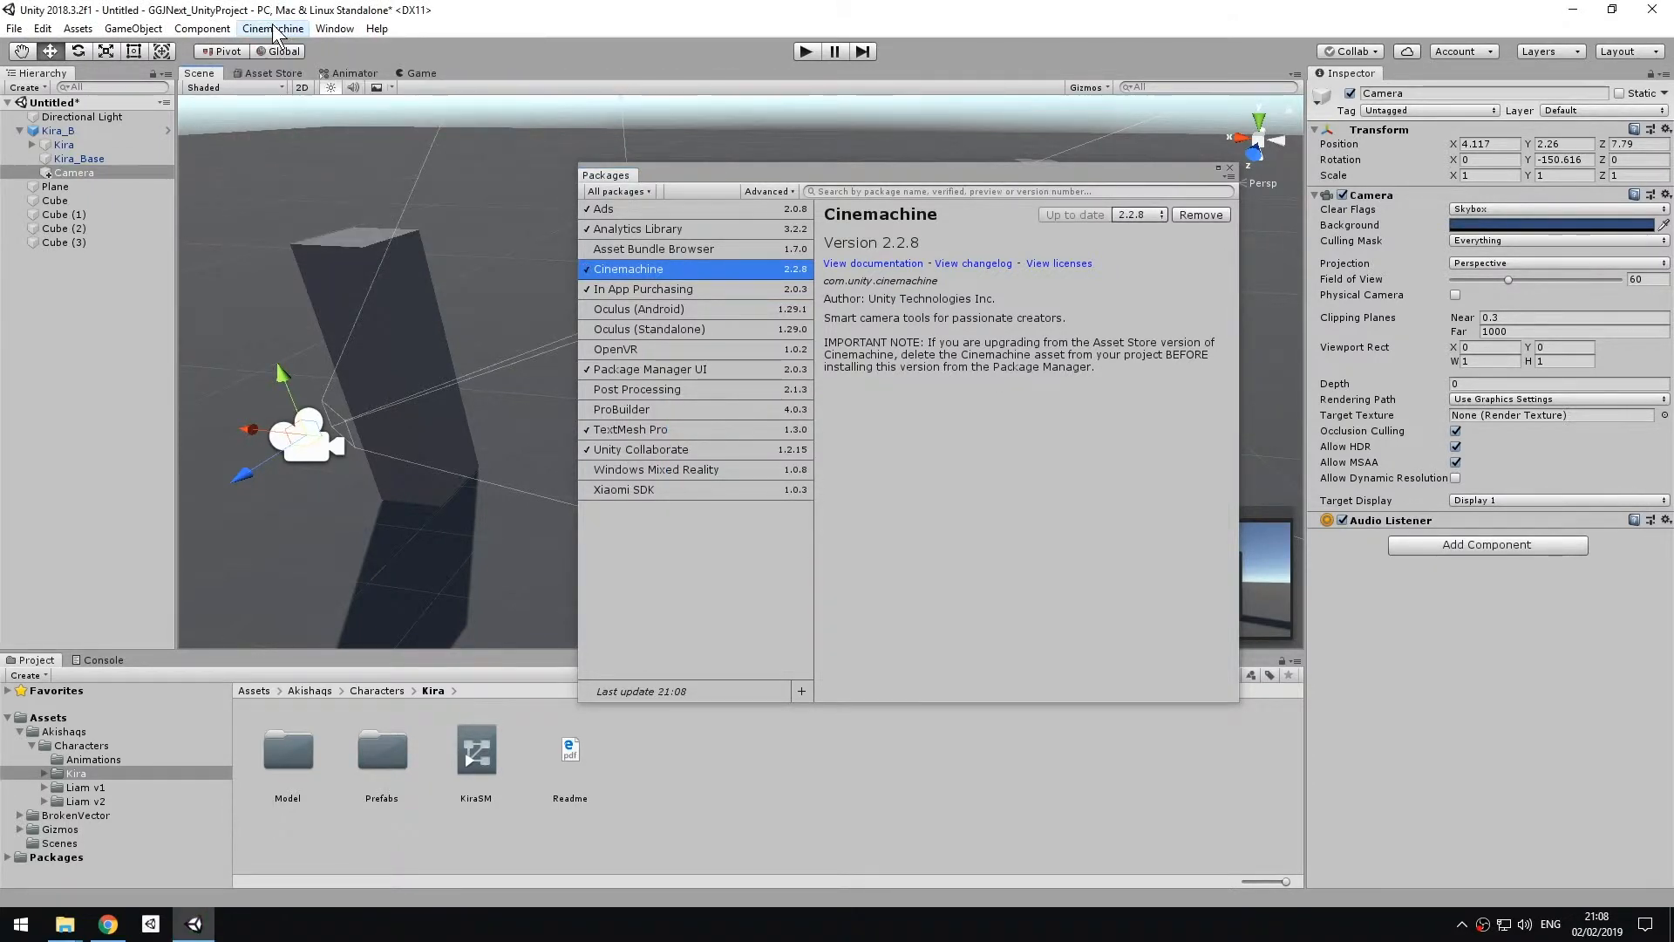
left_click(1229, 168)
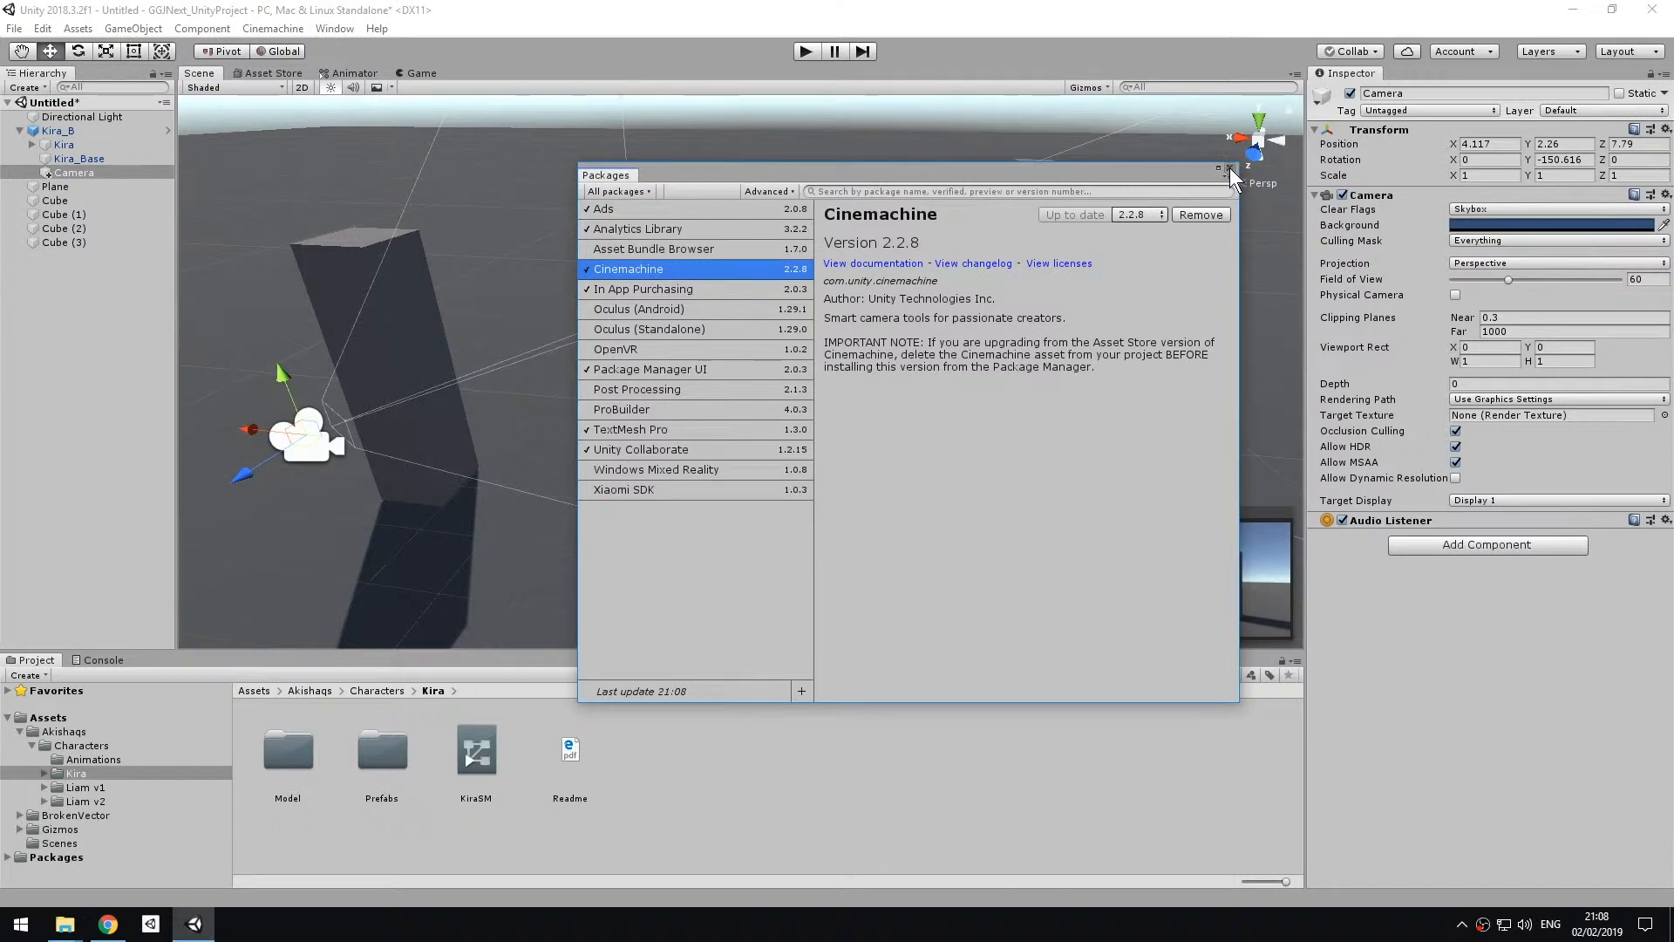
left_click(1220, 167)
View the cinemachine search results in the Asset Store and return to the scene view.
middle_click_drag(756, 382, 800, 388)
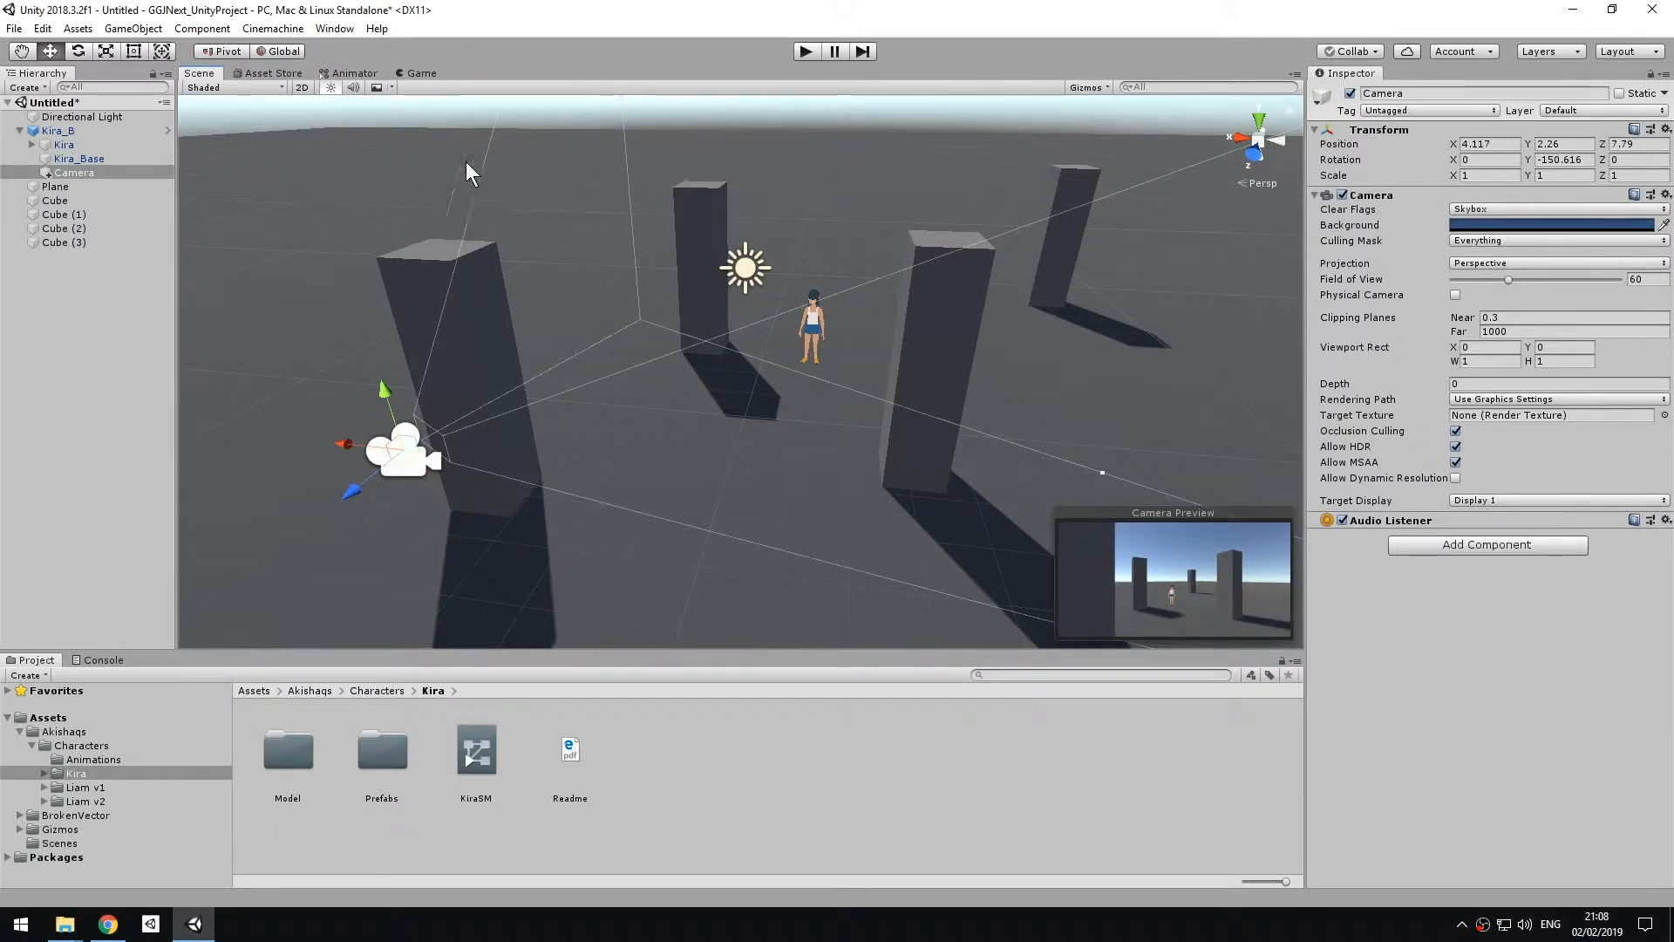
left_click(270, 75)
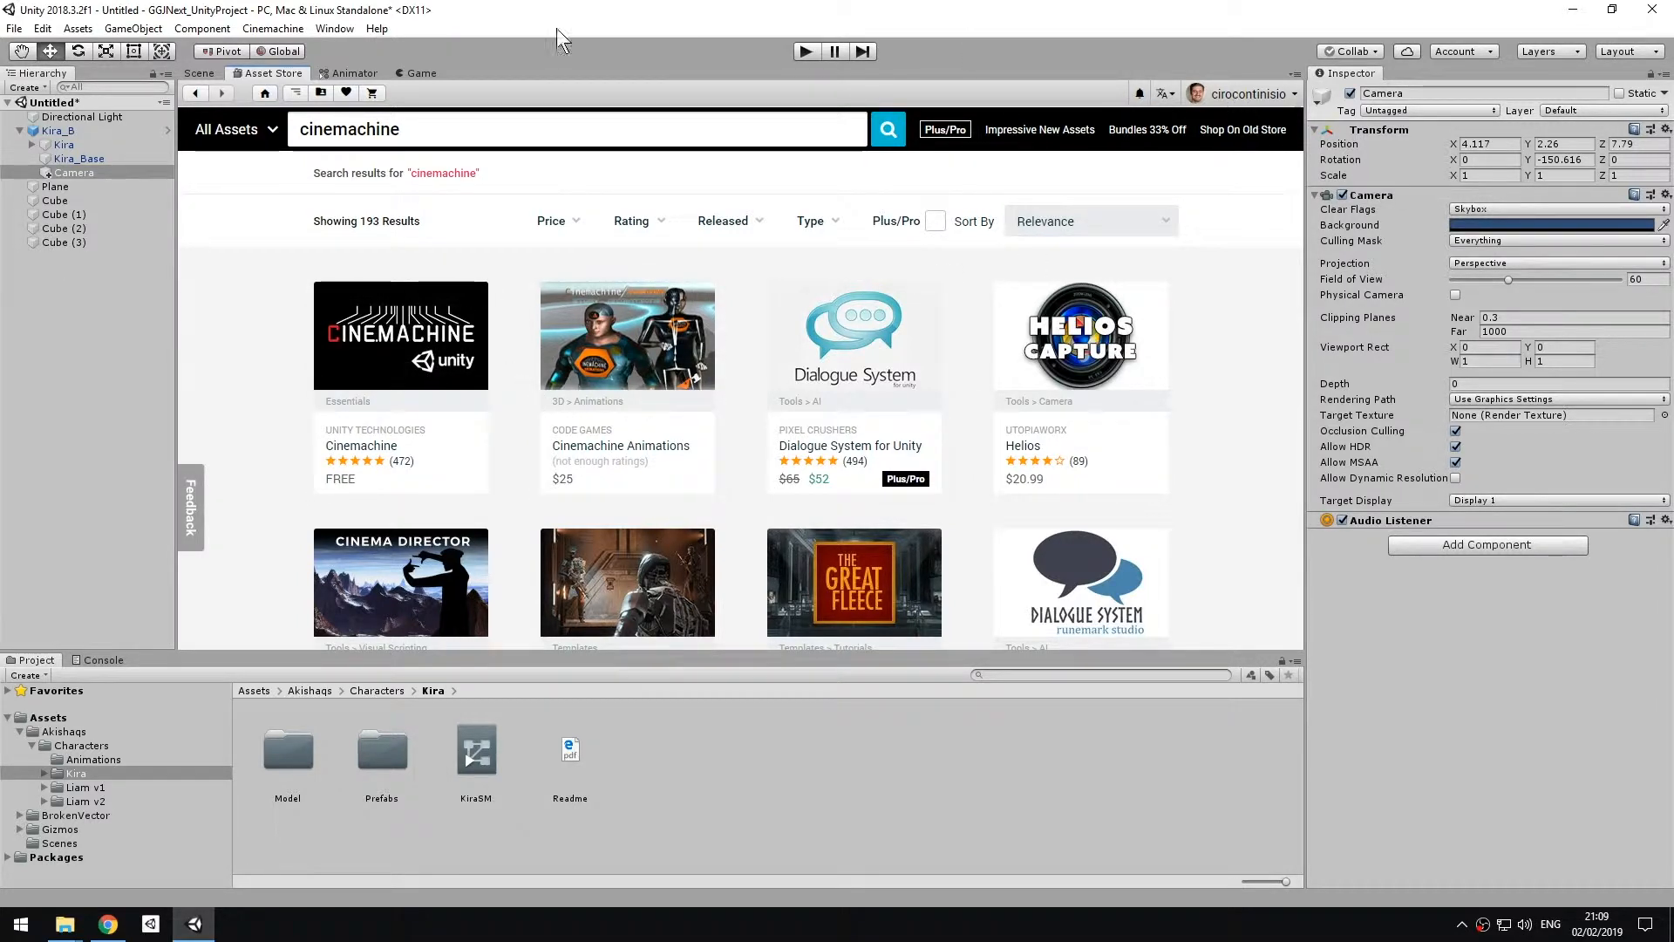
left_click(197, 73)
Detach the Camera from Kira_B by moving it to the root of the scene hierarchy.
left_click_drag(546, 494, 630, 430)
key("w")
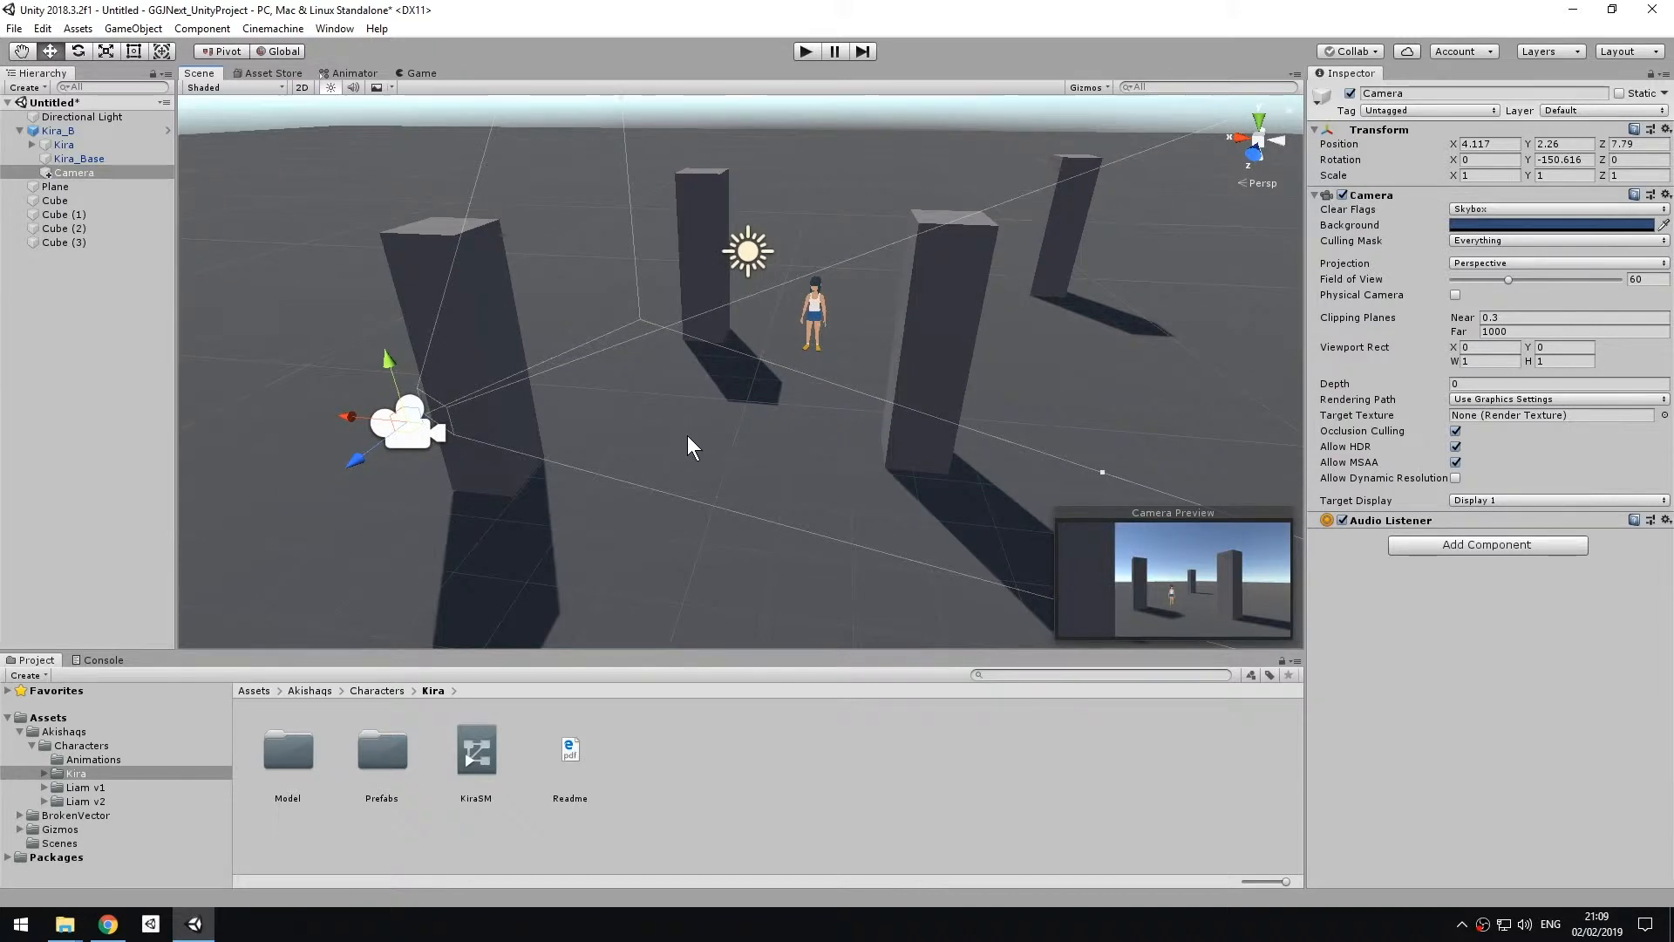
mouse_move(485, 436)
right_mouse_down()
mouse_move(443, 431)
mouse_move(650, 448)
mouse_move(463, 421)
right_mouse_up()
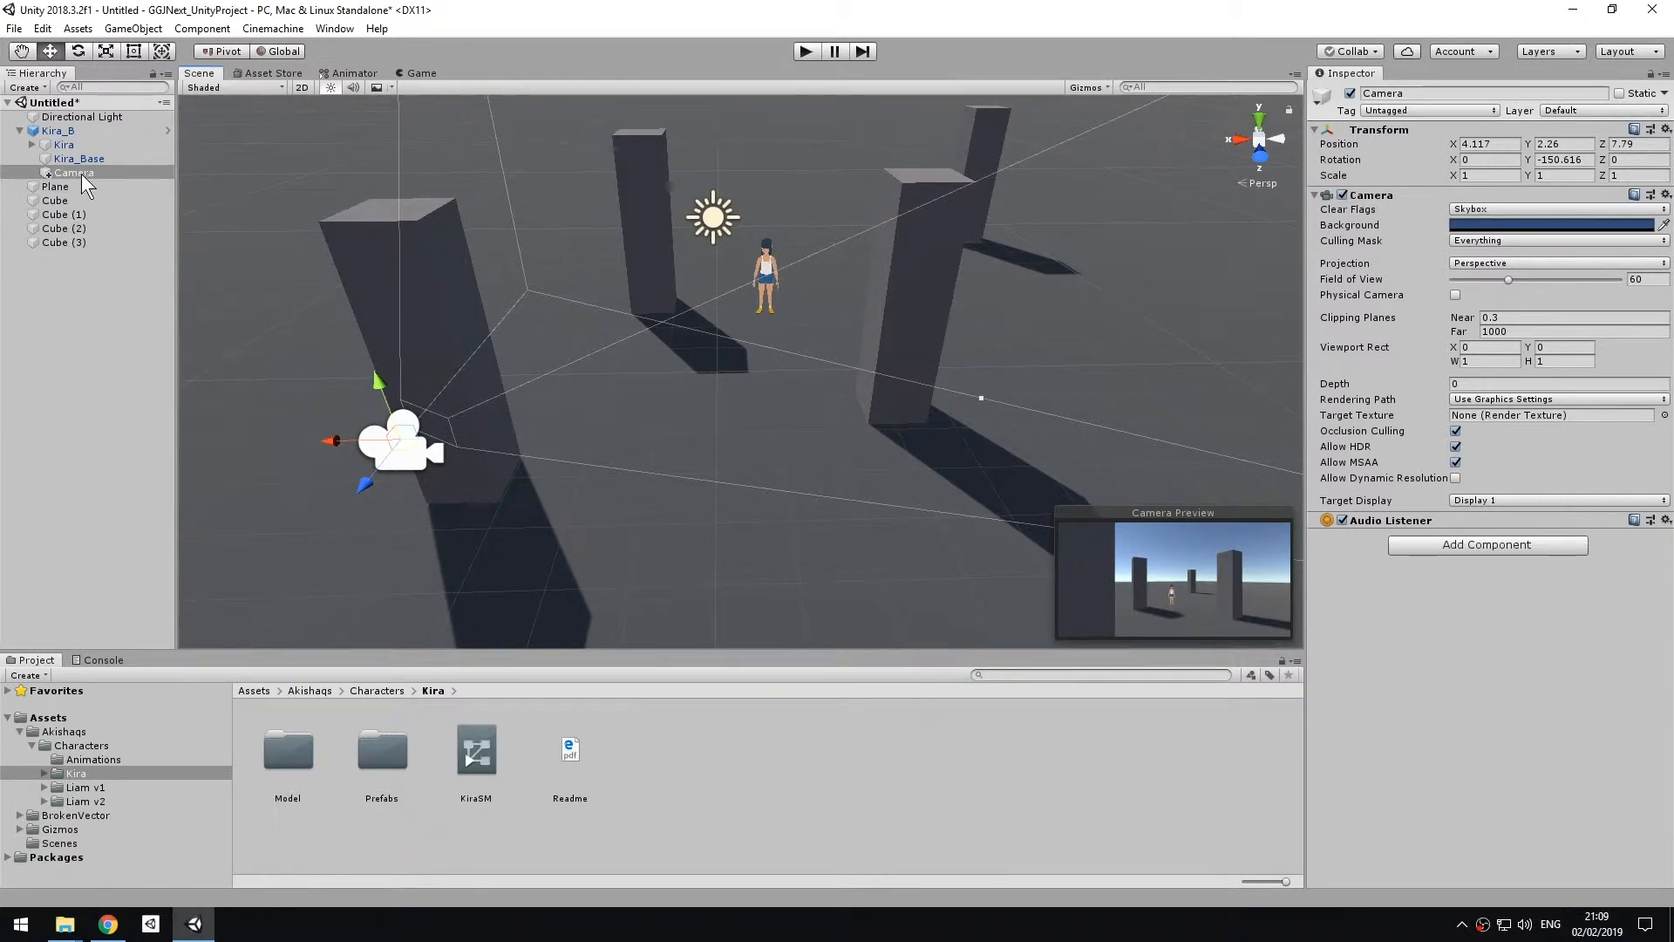
left_click_drag(81, 174, 30, 268)
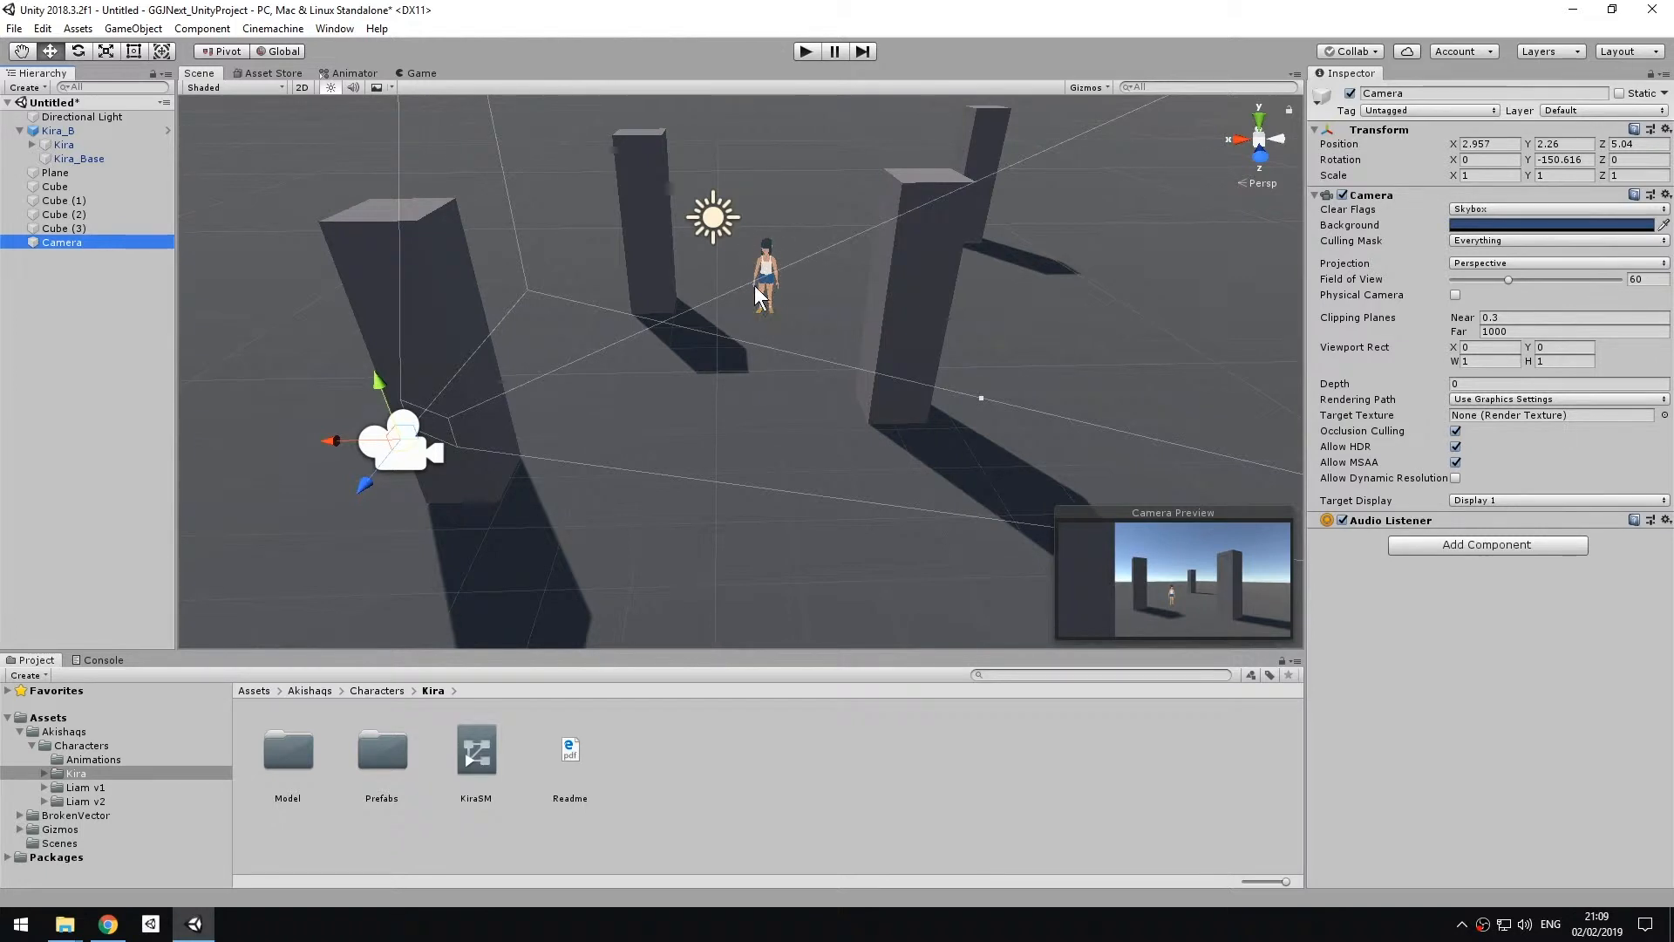
Create a Cinemachine virtual camera, place it at X 1.6, Y 2.8, Z 3.3 with Y rotation -150.111, and check the game view.
left_click(267, 29)
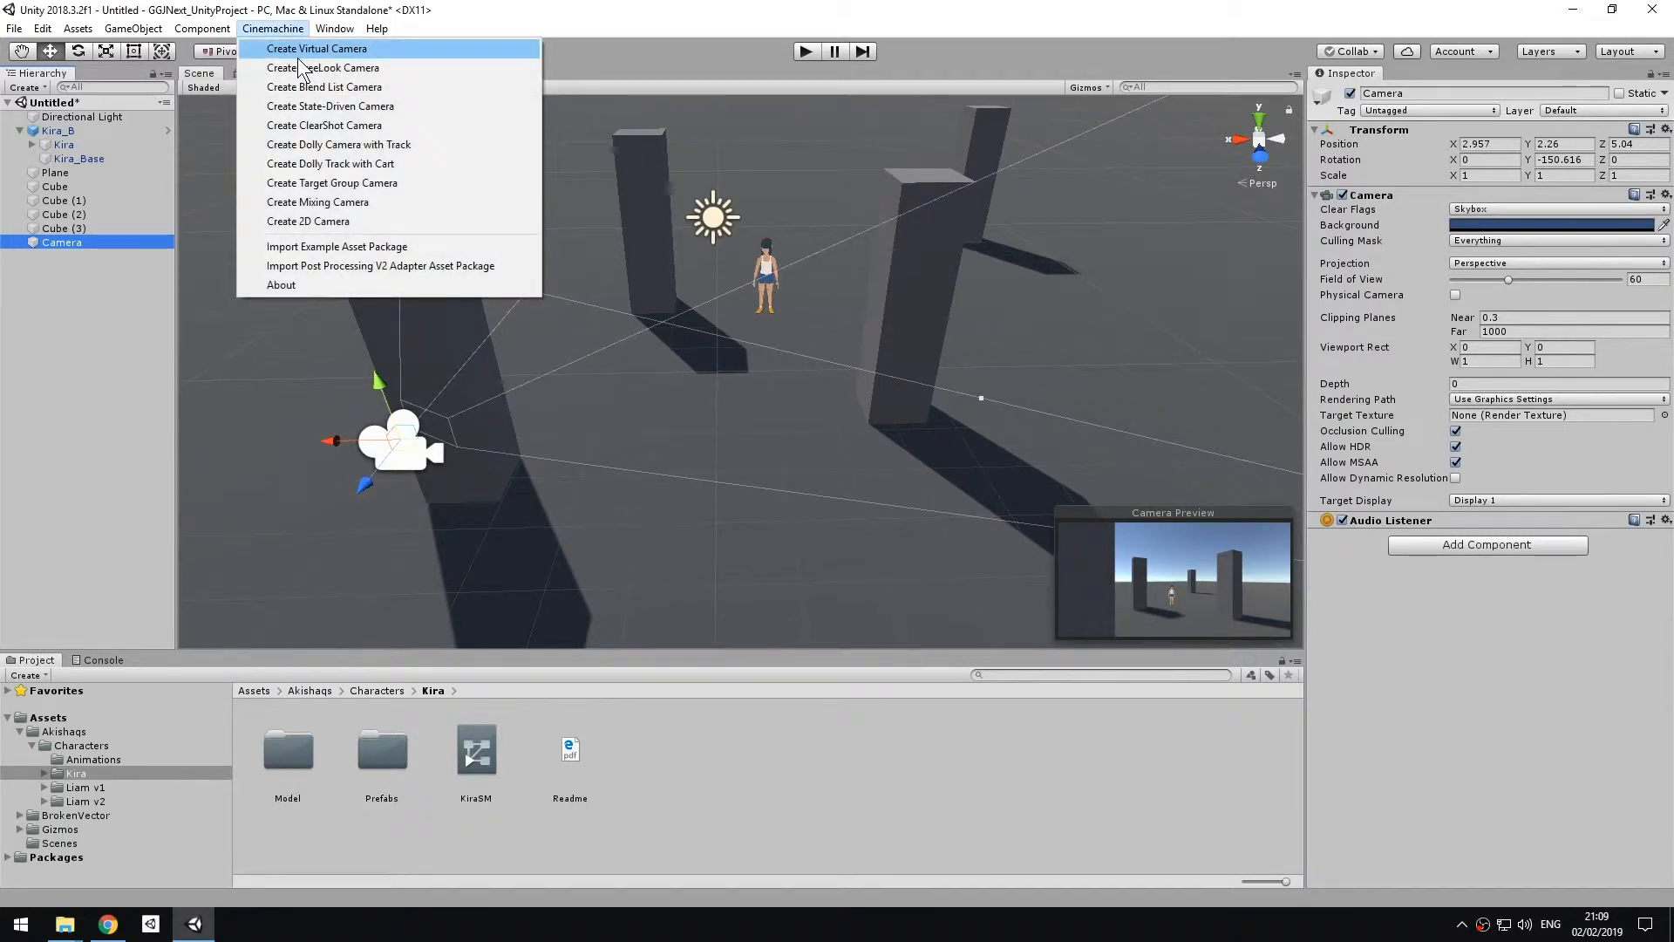
left_click(380, 48)
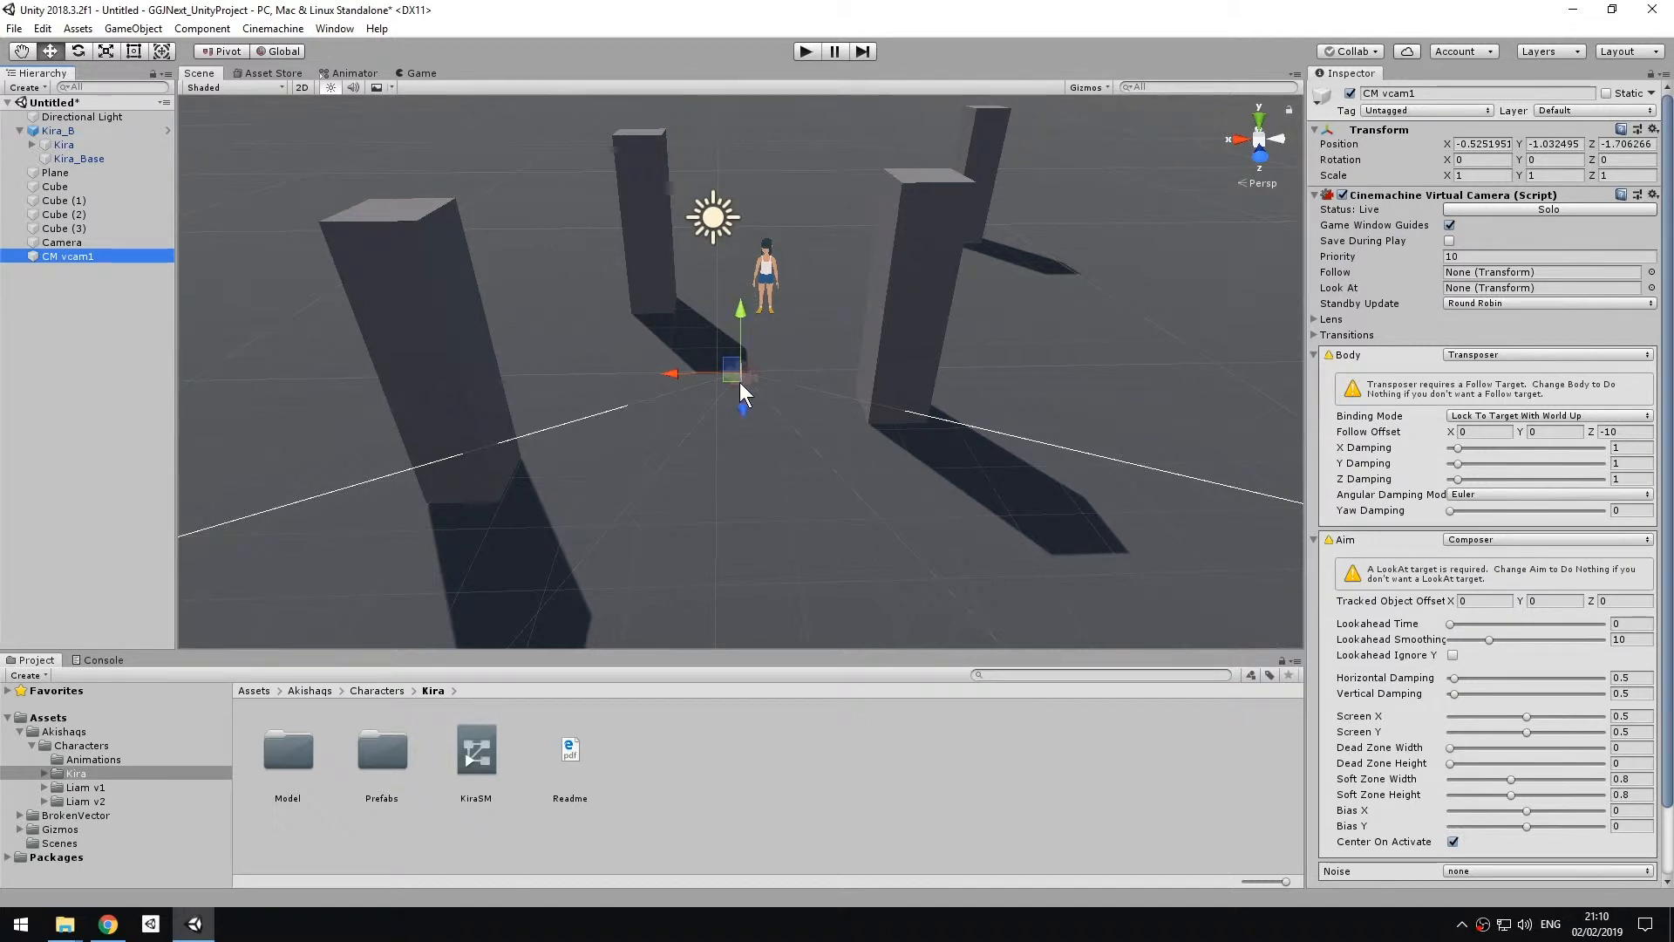
left_click_drag(731, 381, 1134, 297)
key("e")
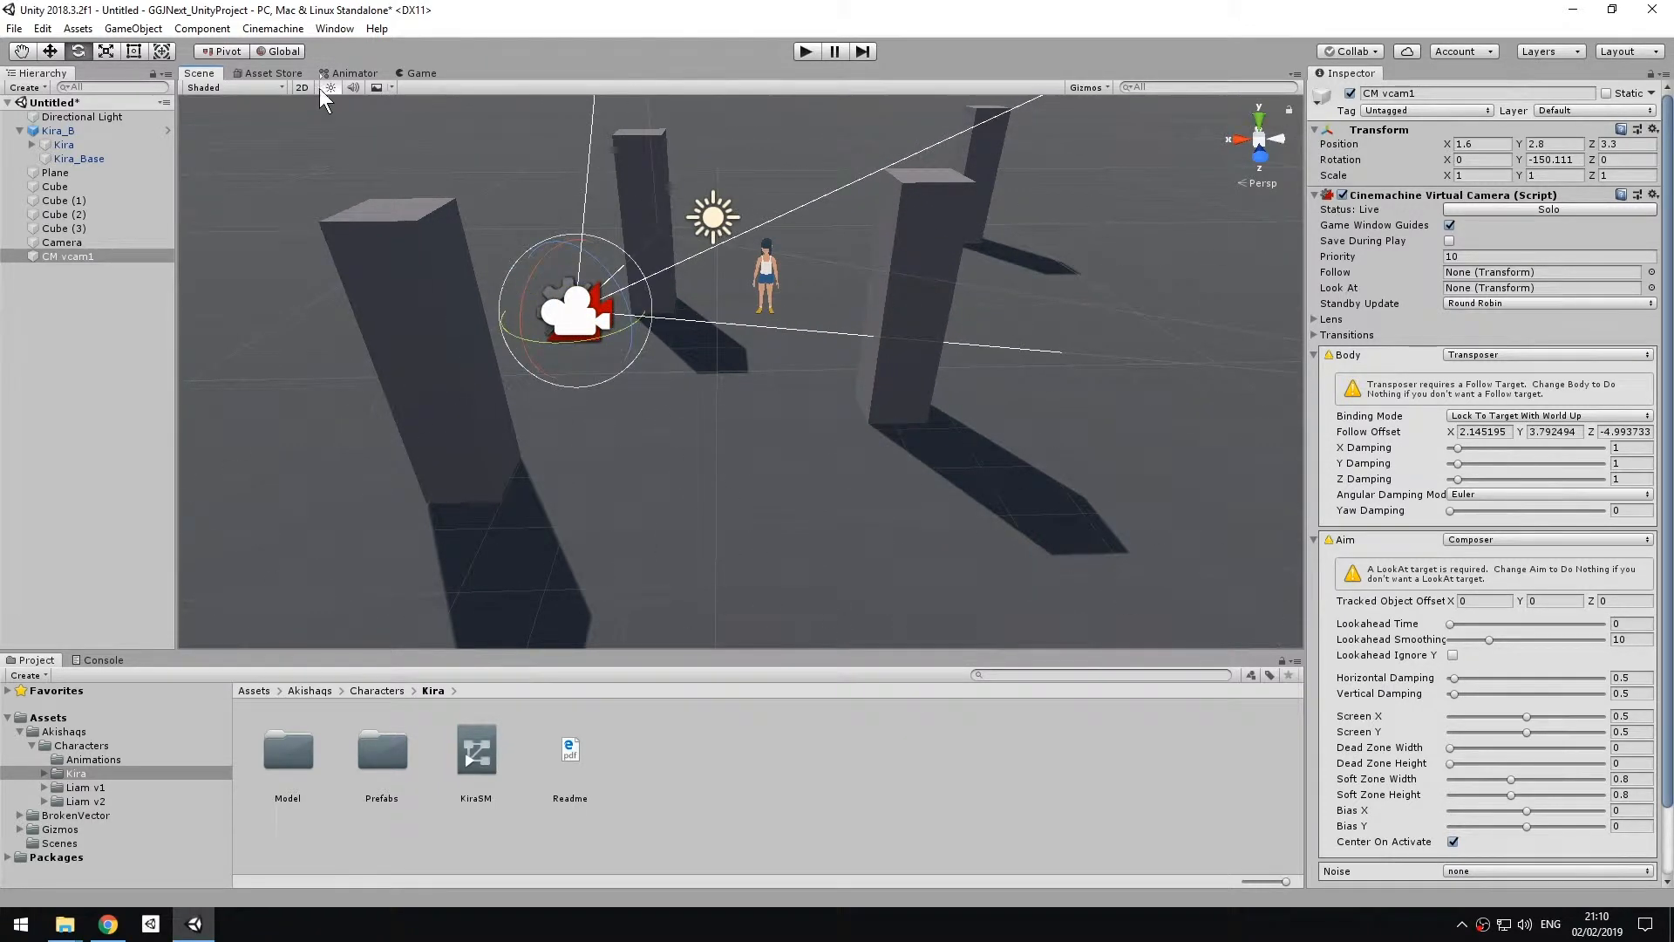
left_click(411, 73)
left_click(212, 74)
Move the CM vcam1 virtual camera closer to the character, to position X -0.77, Y 2.8, Z 1.6.
middle_click_drag(725, 418, 726, 425)
left_click_drag(726, 440, 553, 463, "alt")
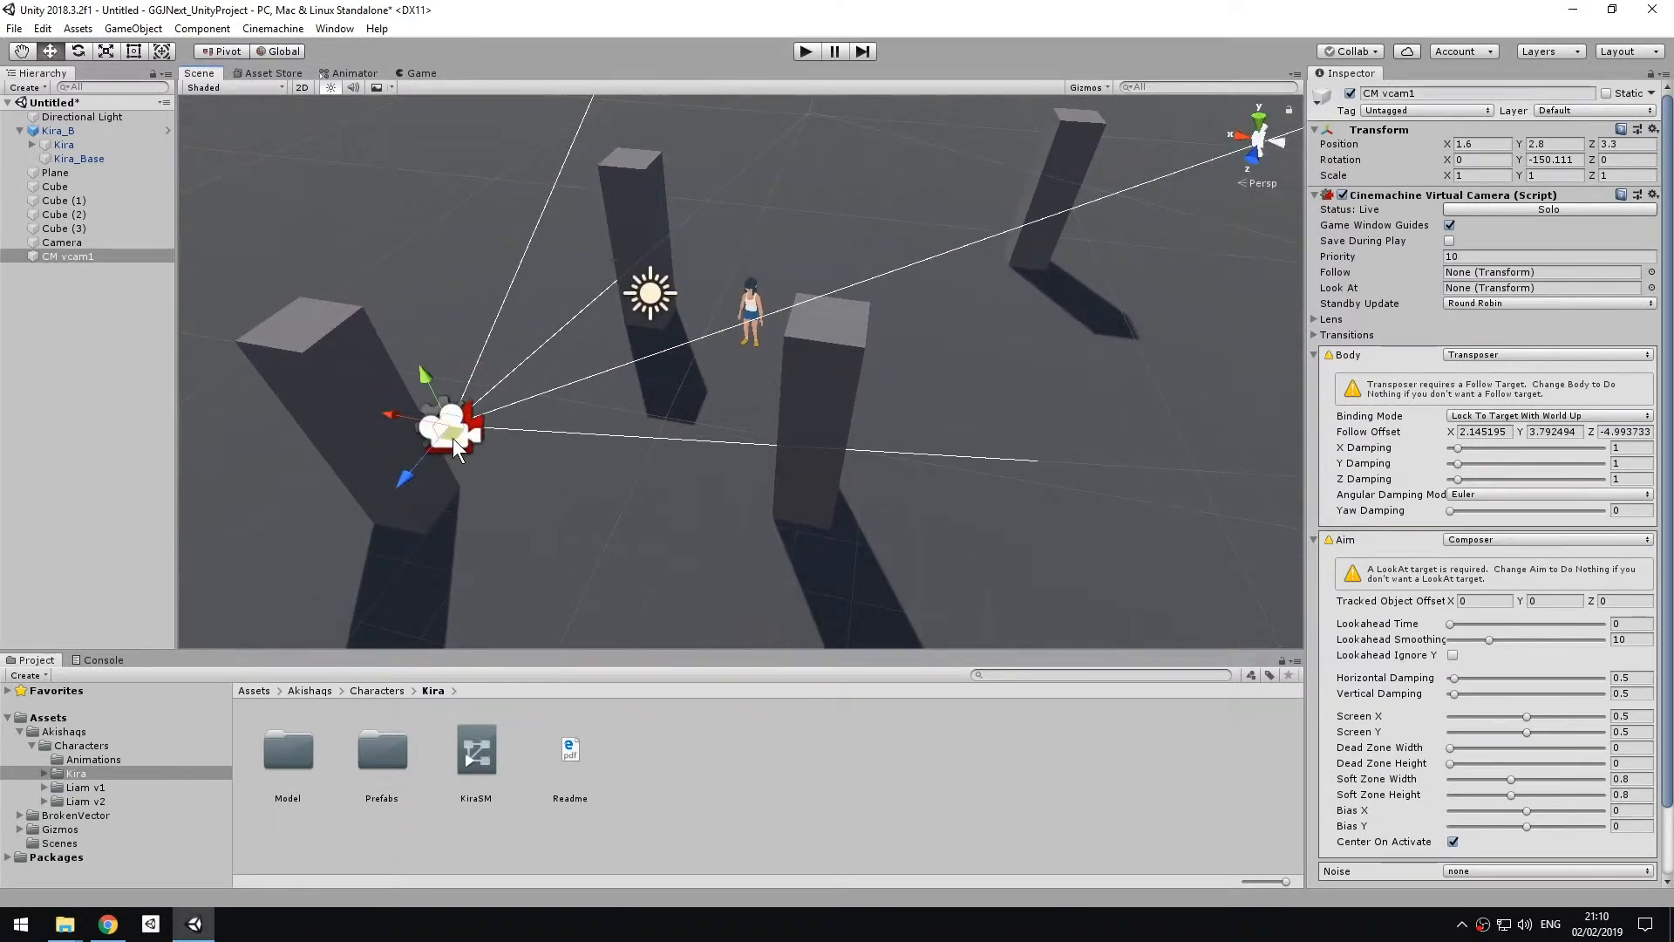
left_click_drag(452, 438, 668, 361)
left_click(17, 259)
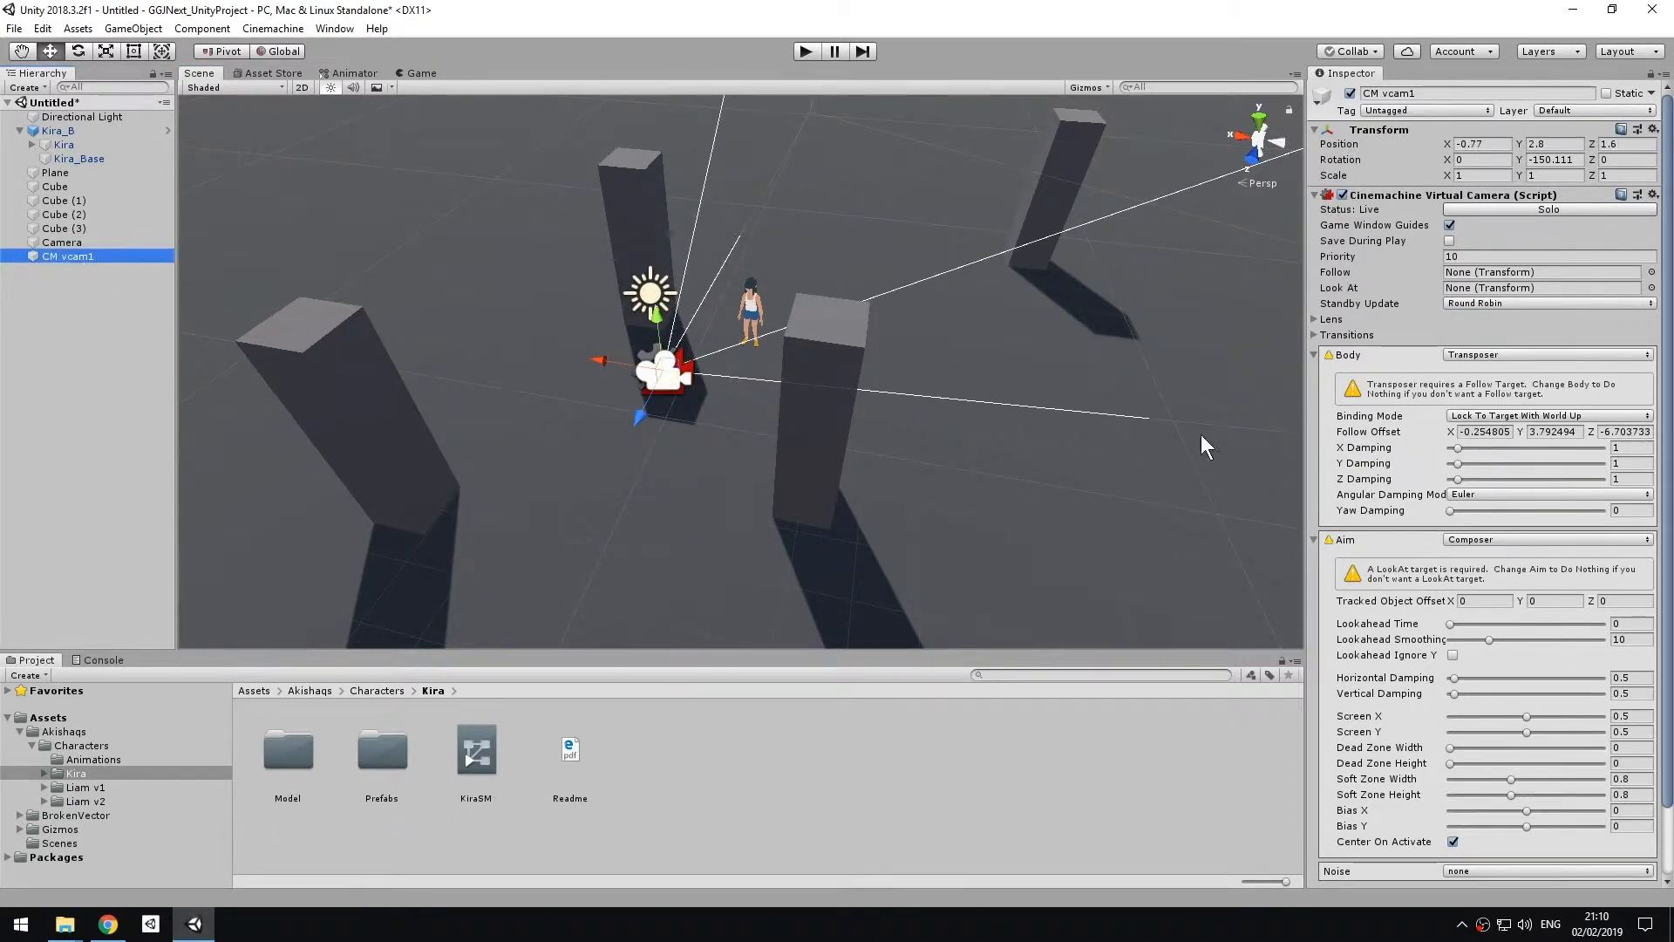
Examine the Follow and Look At target fields of CM vcam1 and collapse its Body and Aim settings.
left_click(1339, 270)
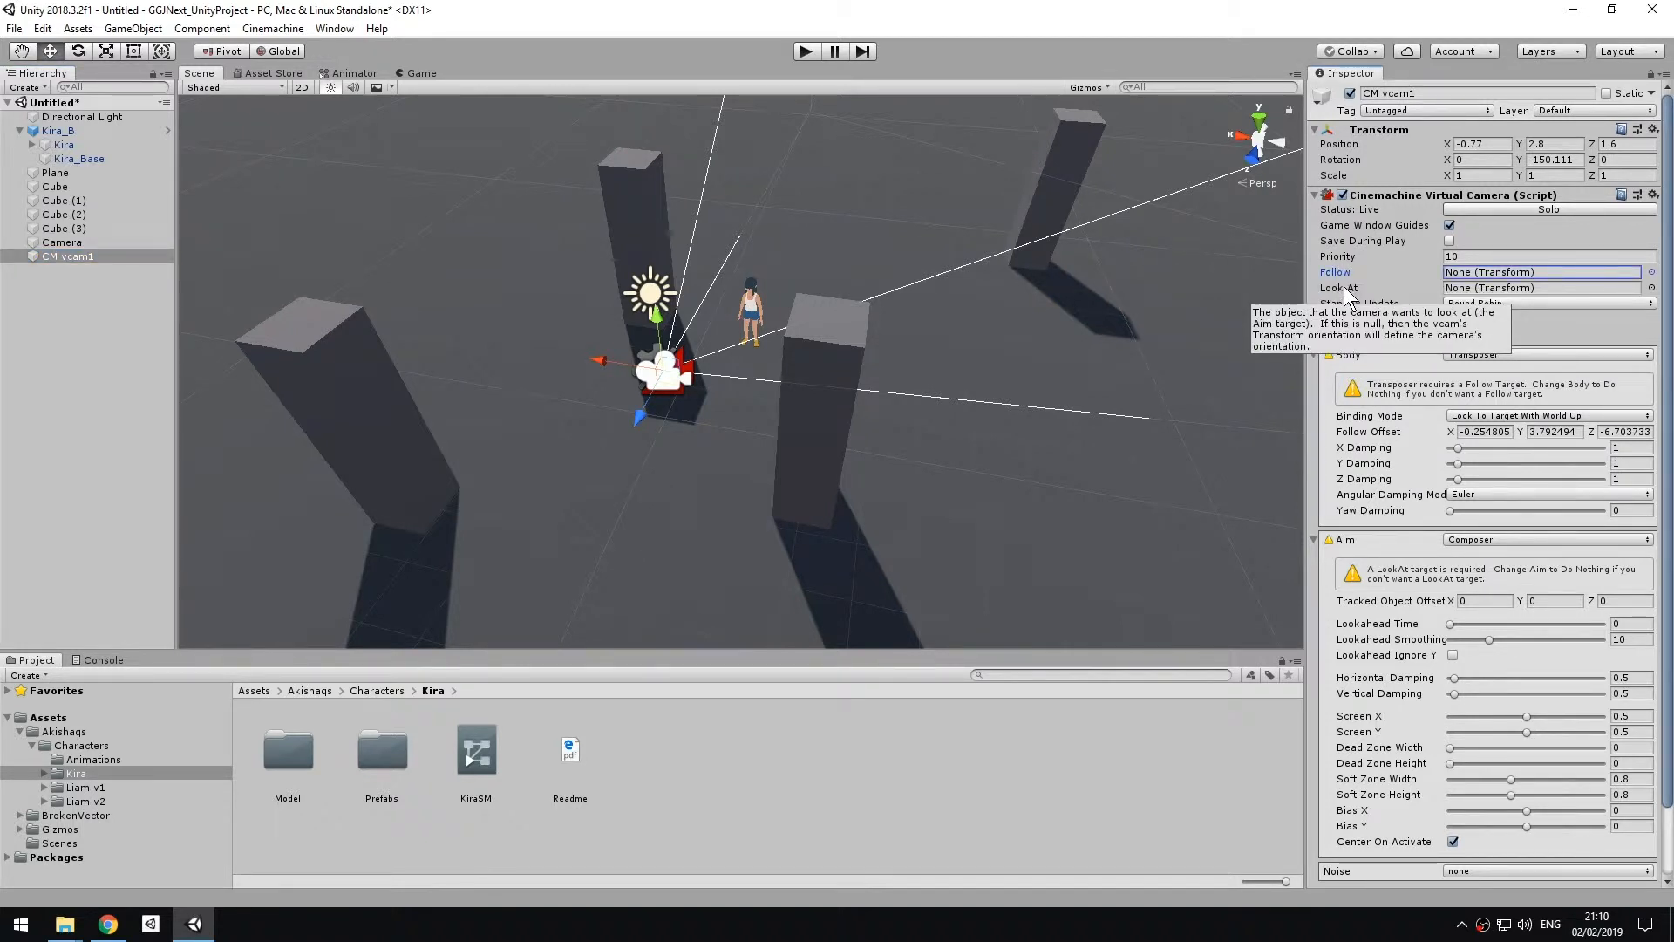
left_click(1342, 287)
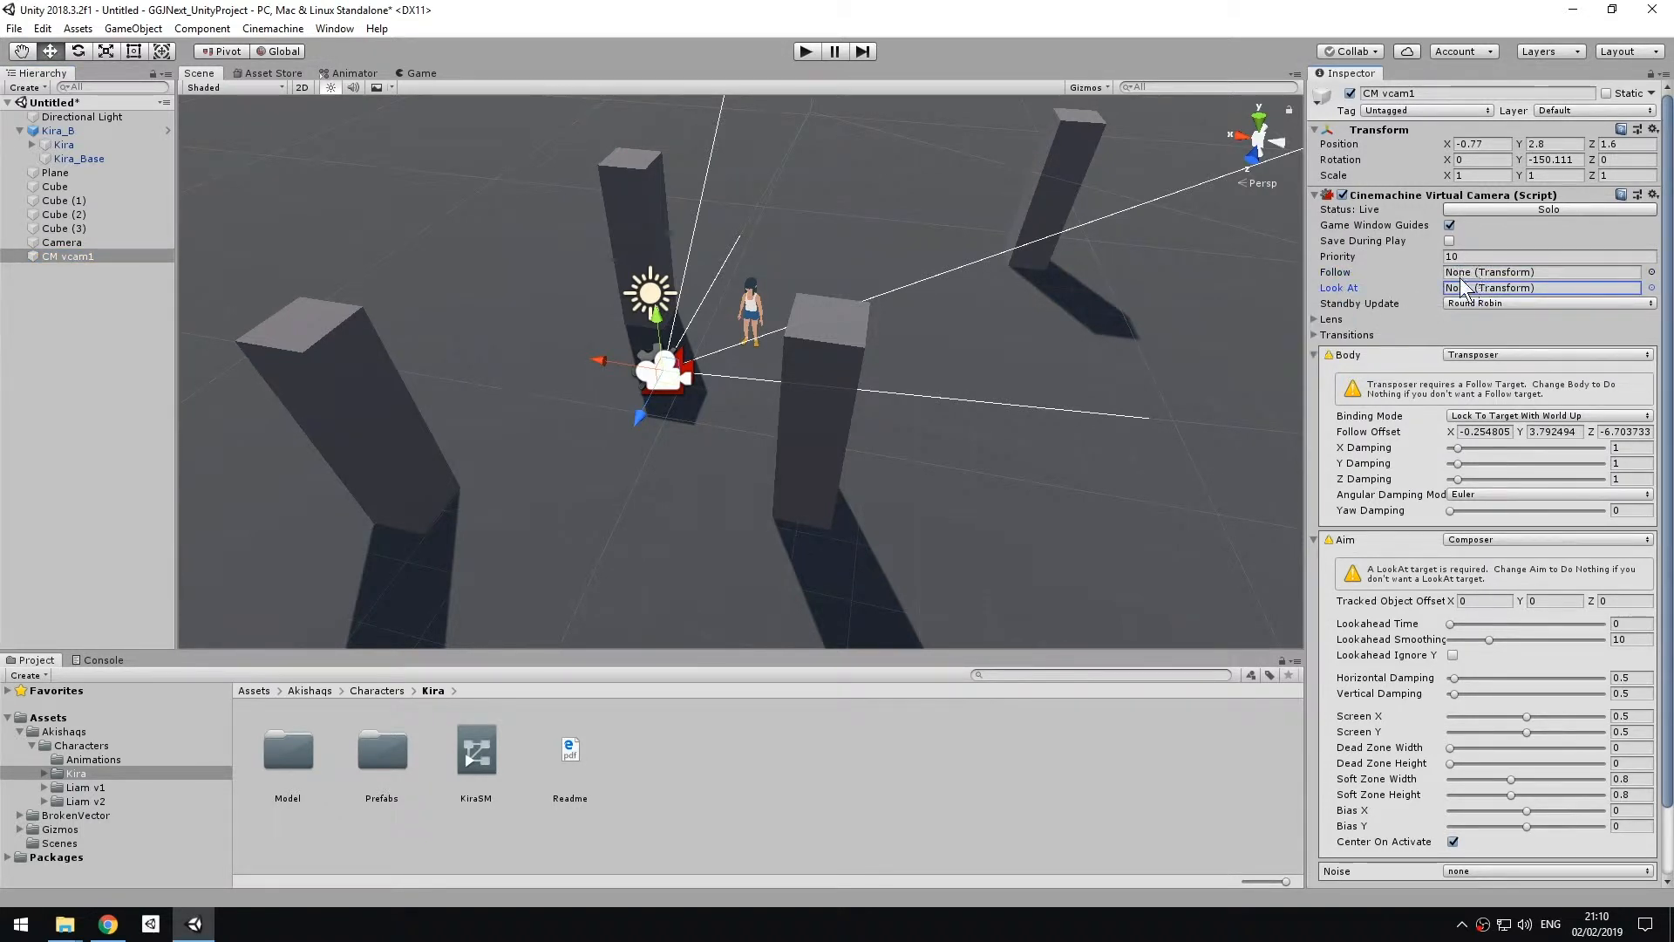
left_click(1337, 271)
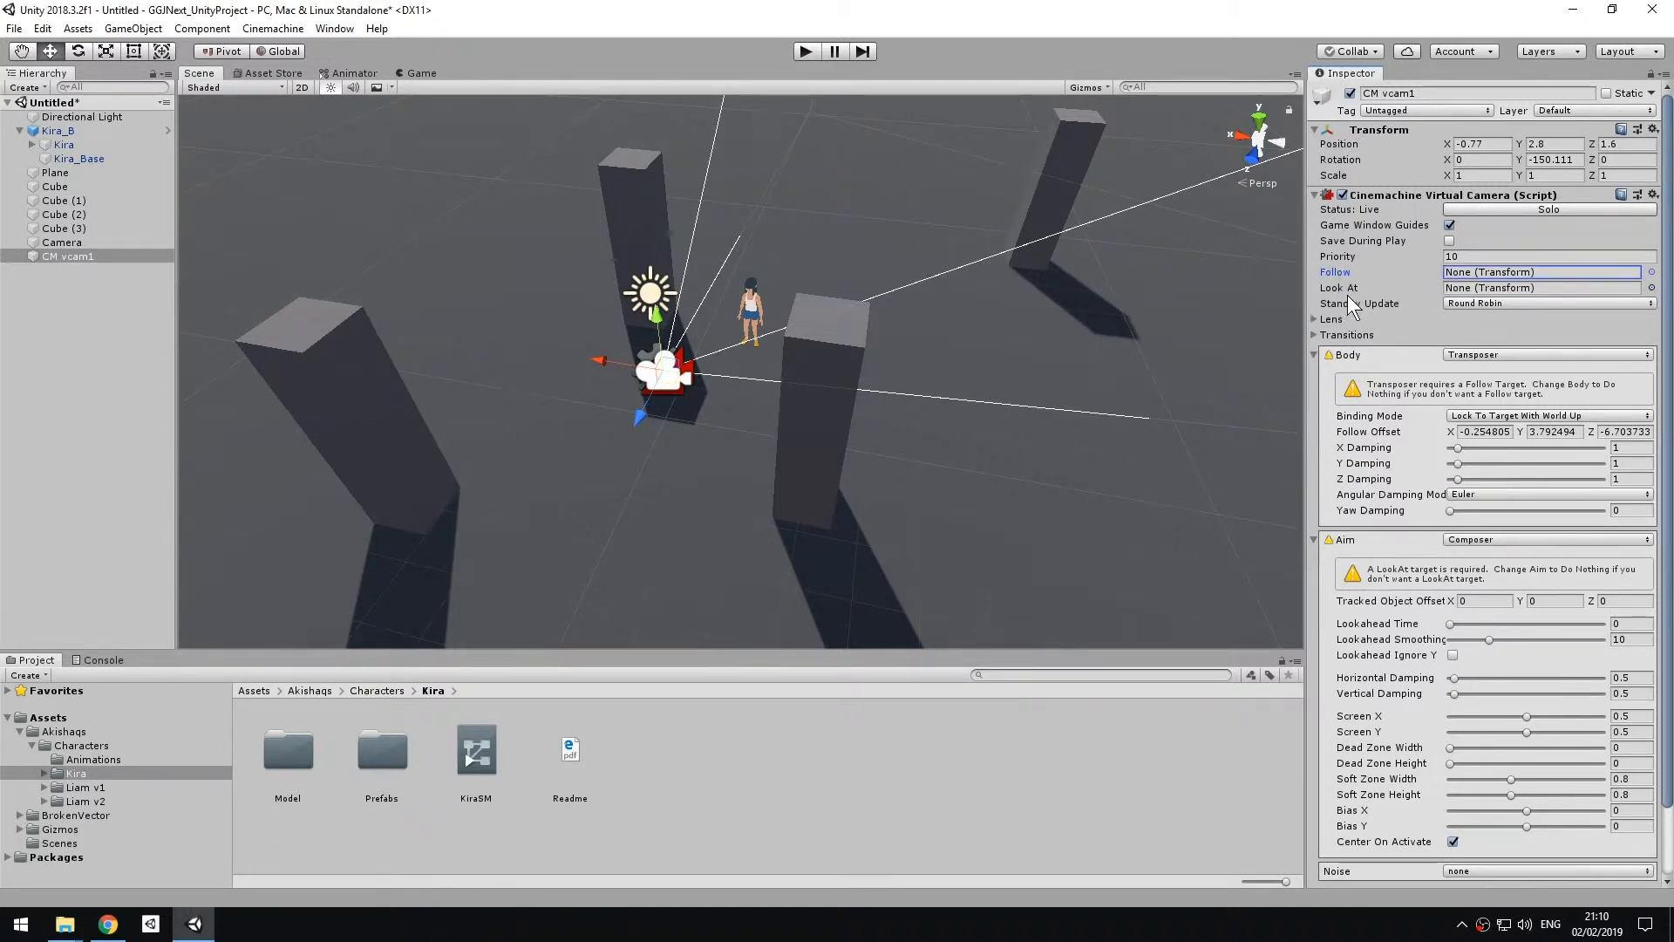
left_click(1347, 292)
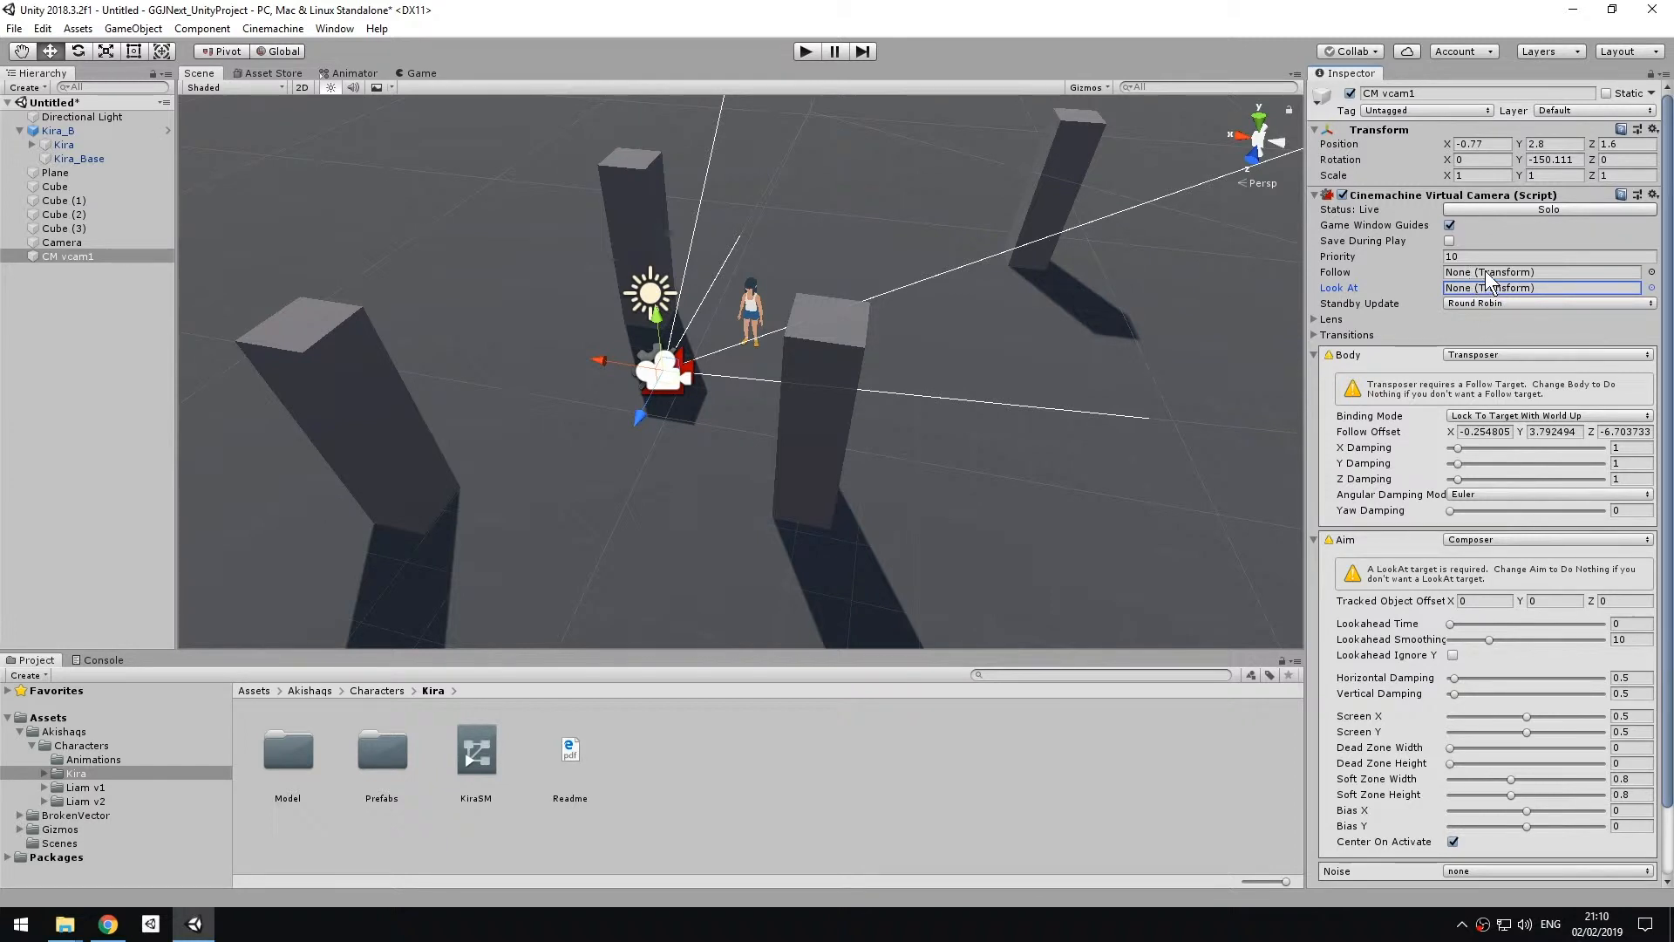
left_click(1316, 354)
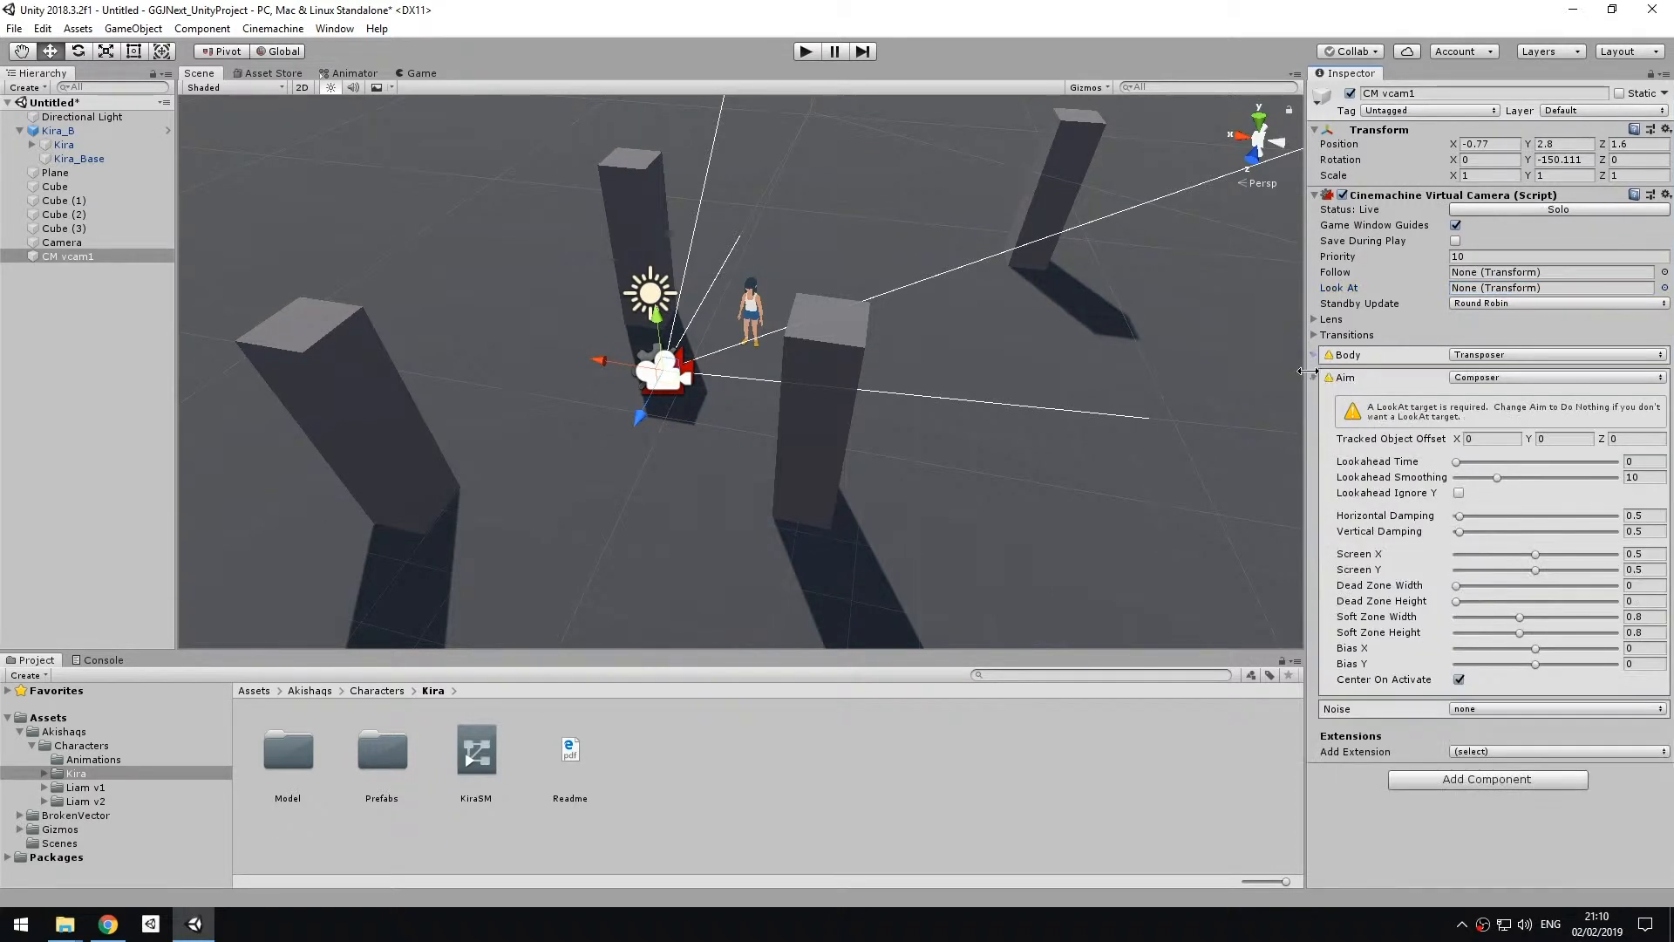
left_click(1313, 377)
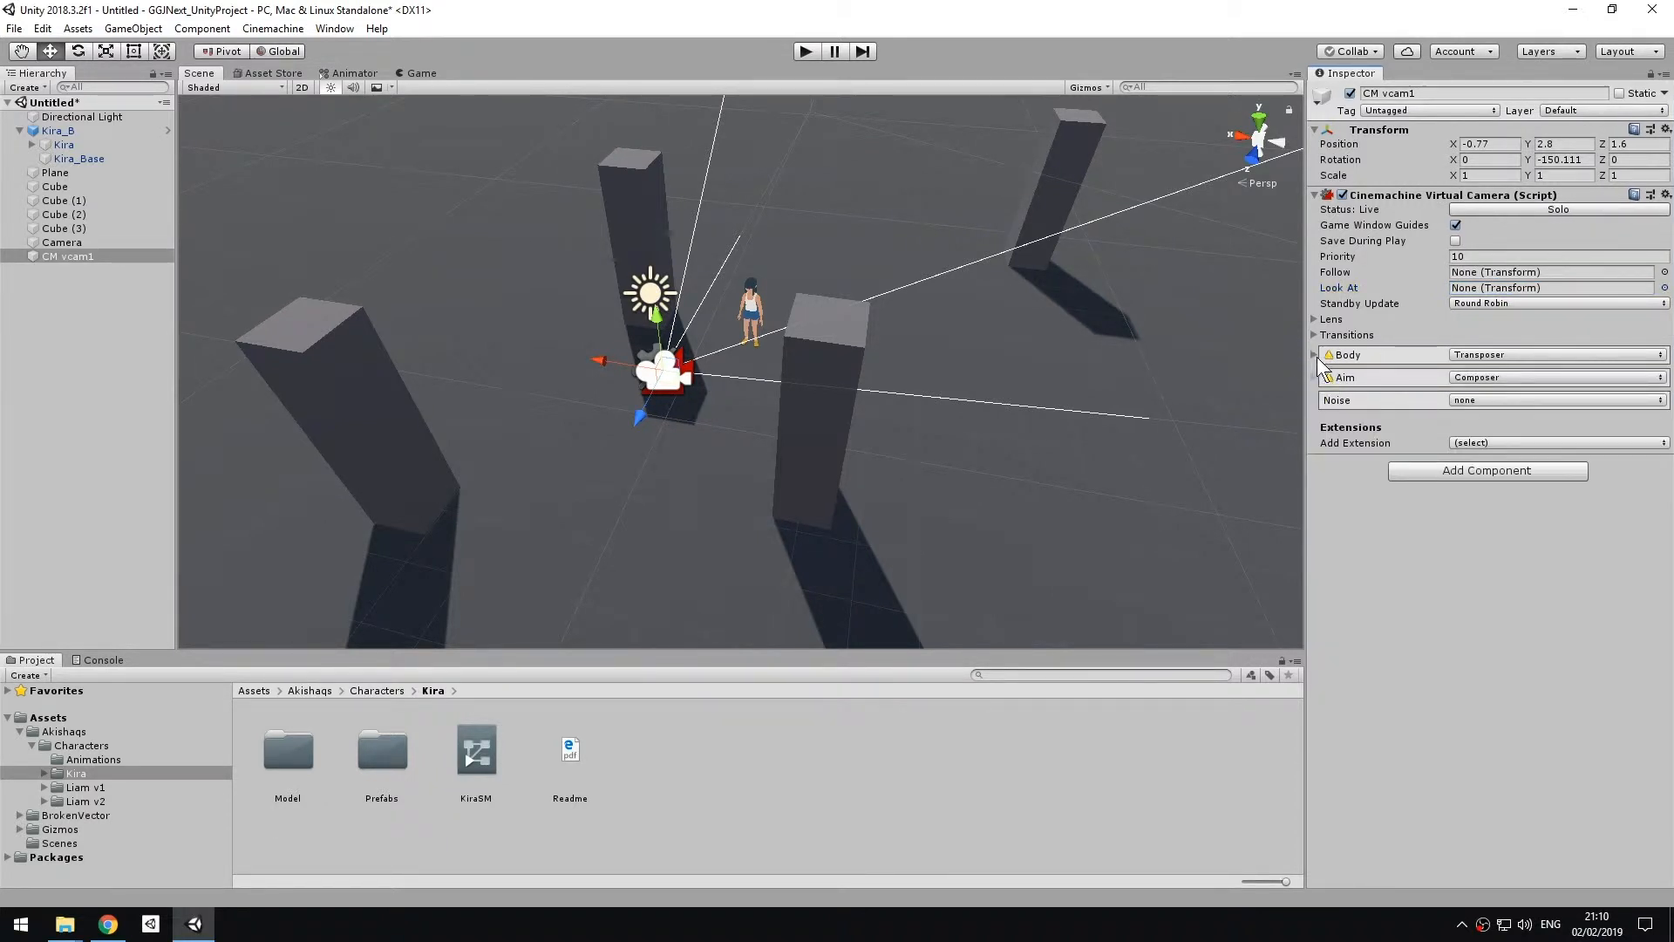
Expand the Body and Aim settings of CM vcam1 and assign Kira_B as its Follow target.
left_click(1350, 357)
left_click(1348, 538)
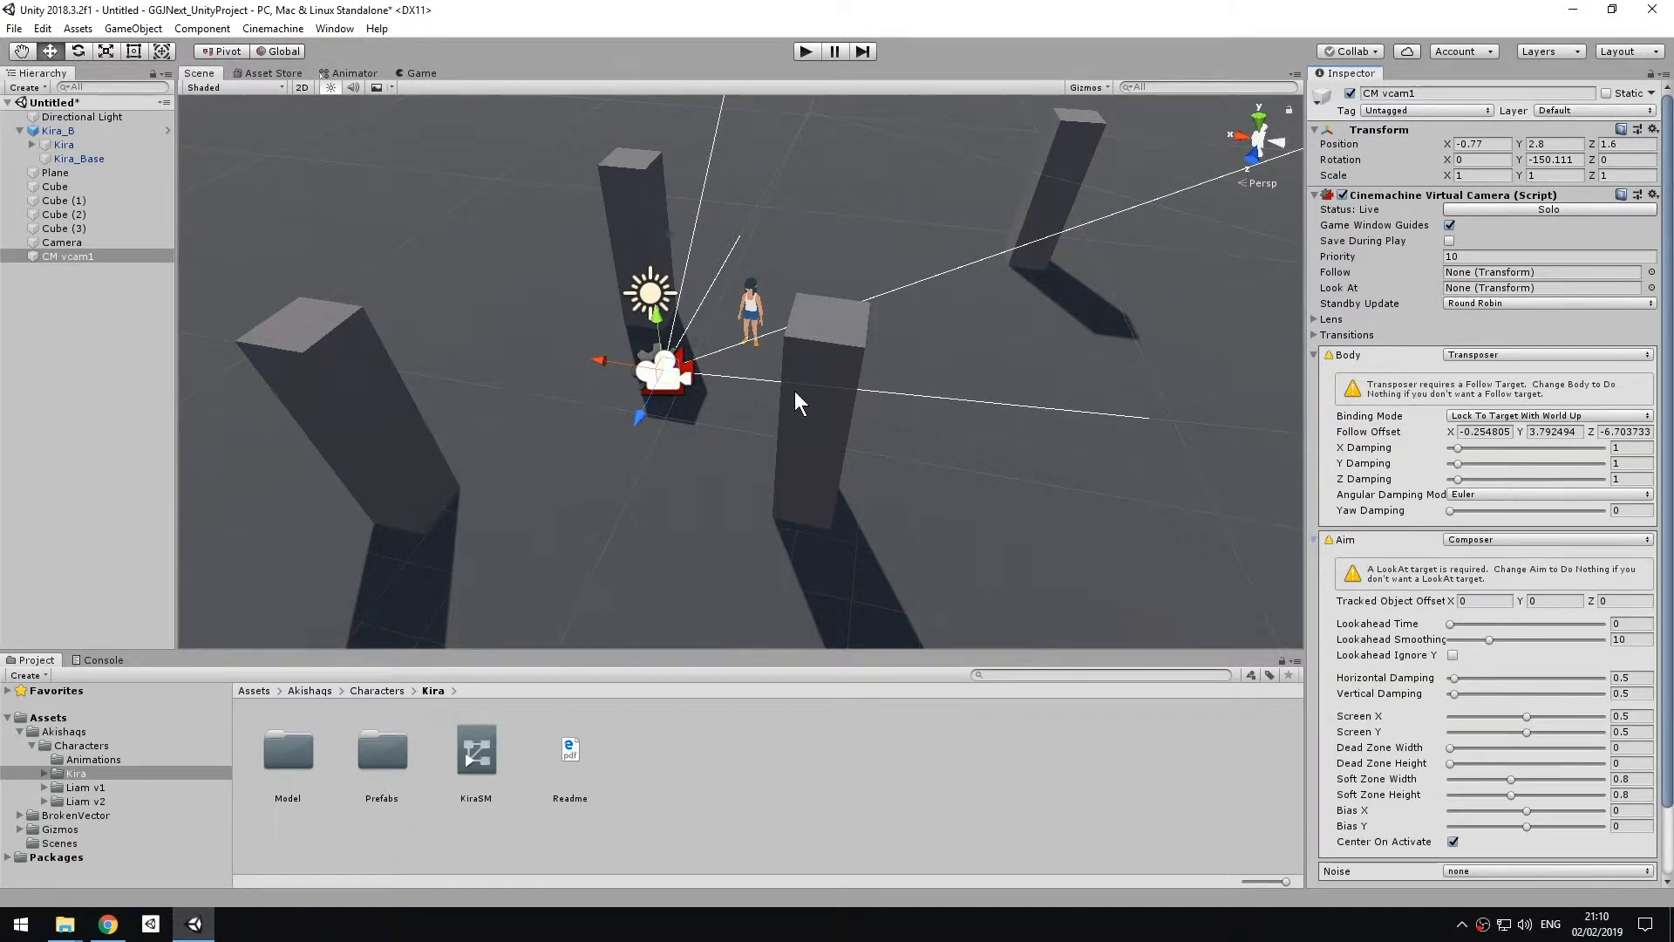
left_click(18, 130)
left_click_drag(57, 135, 1511, 273)
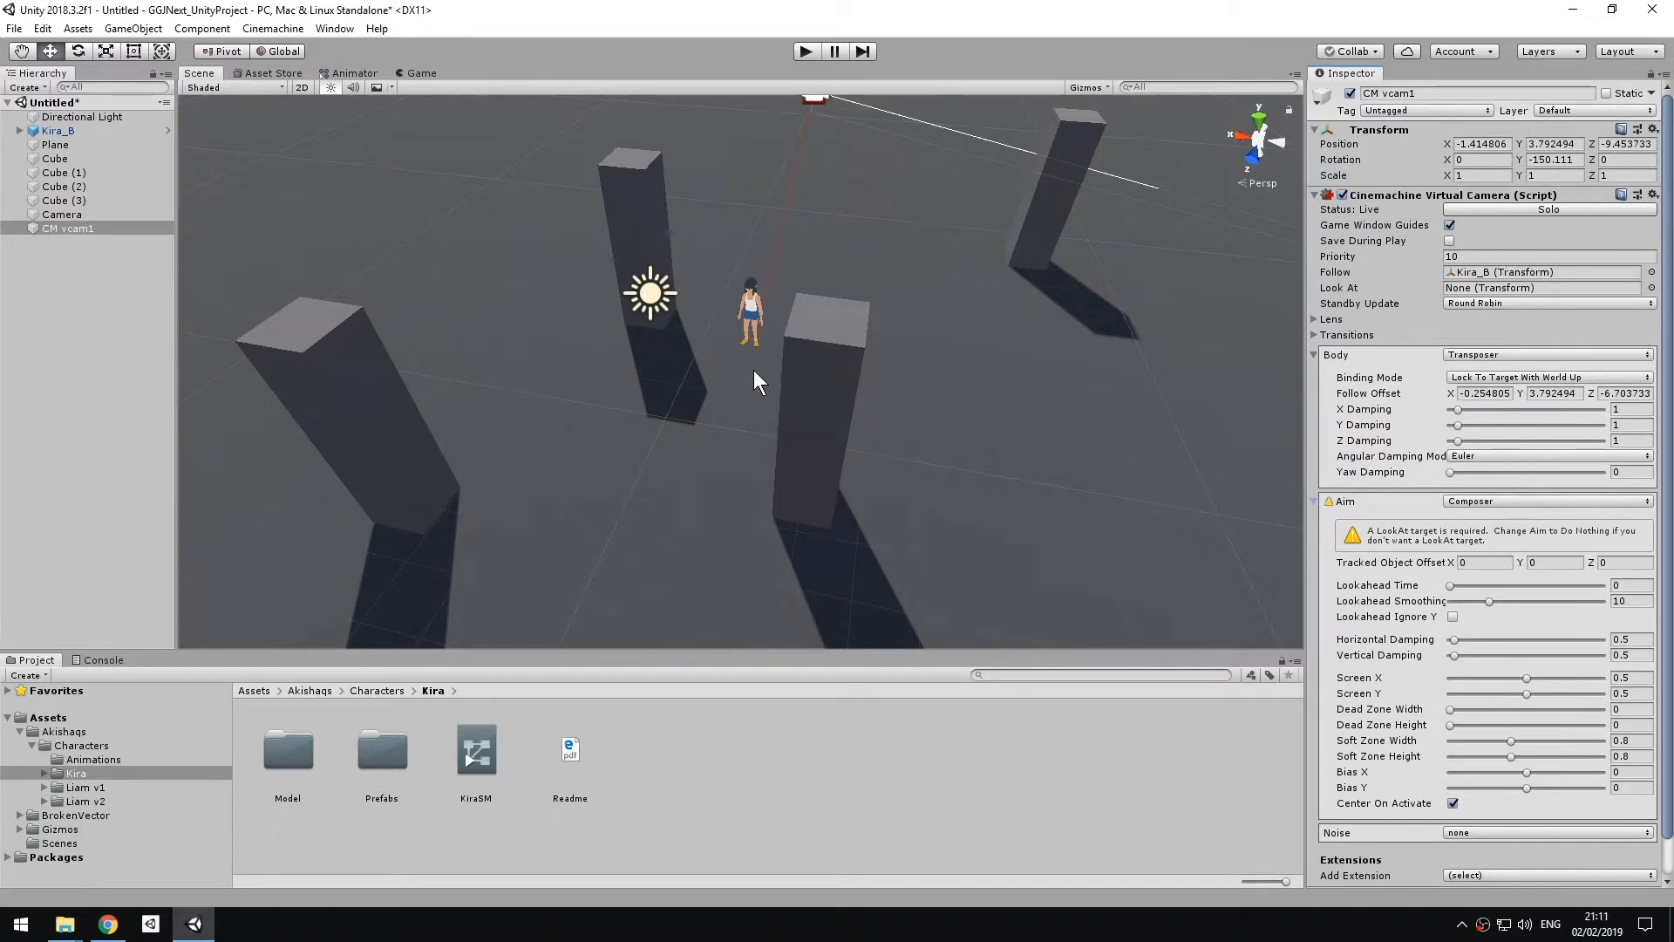
Reposition CM vcam1 in front of the character with a Follow Offset of about X 1.37, Y 3.79, Z 6.58.
scroll(761, 351, "down", 3)
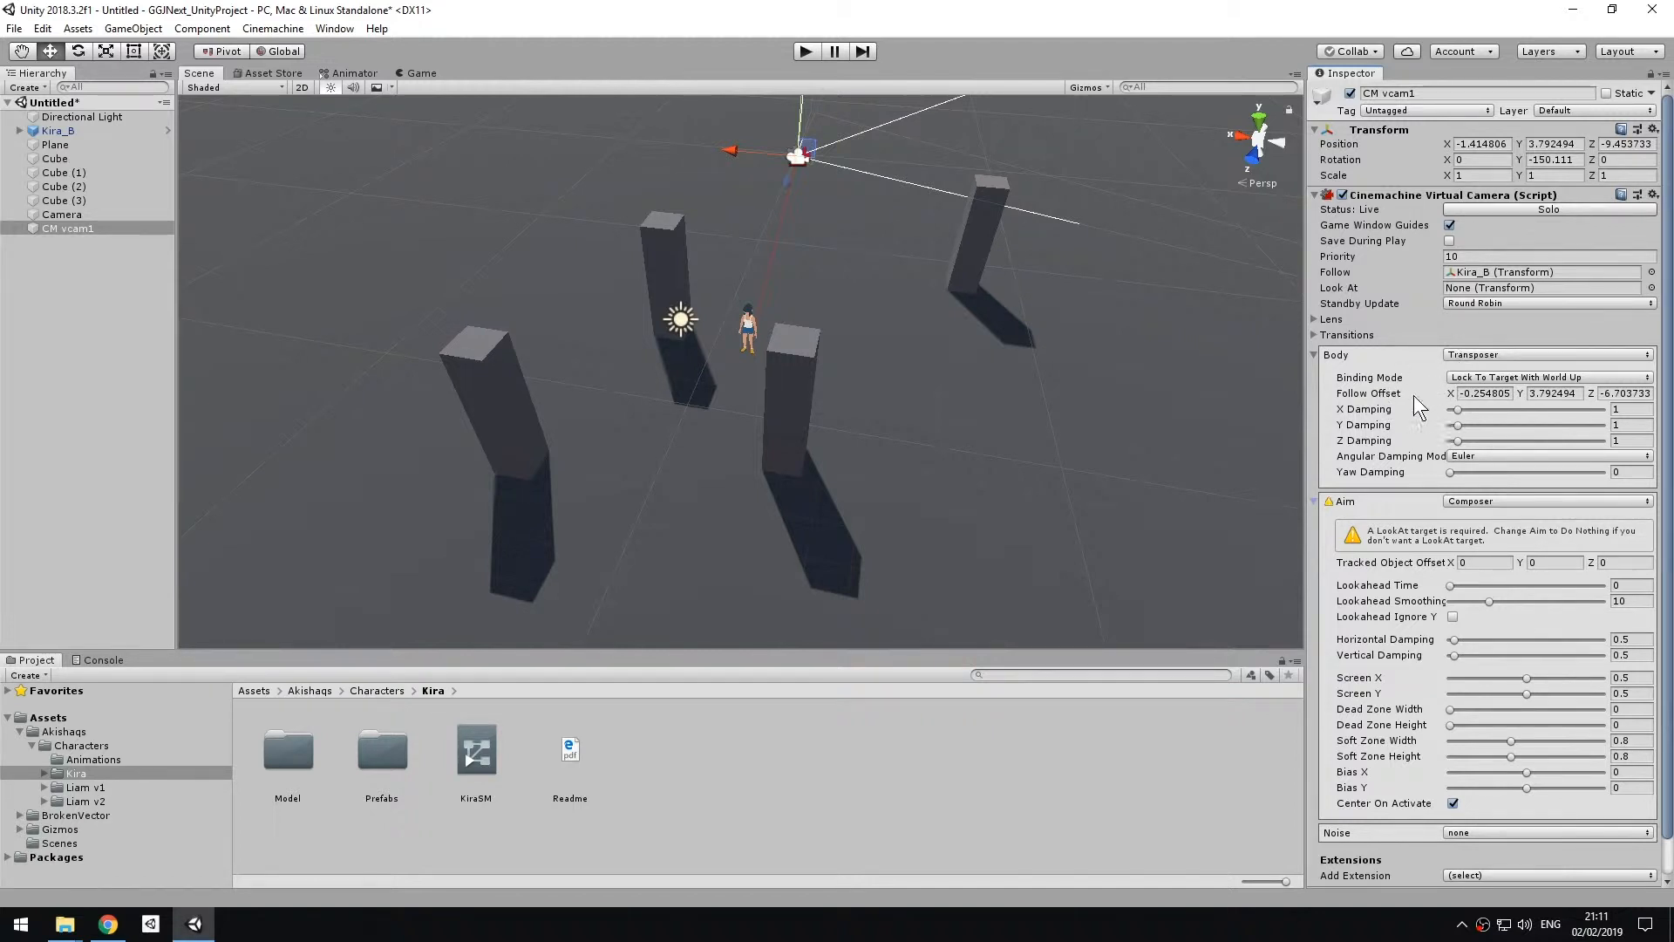
left_click_drag(1450, 400, 1511, 389)
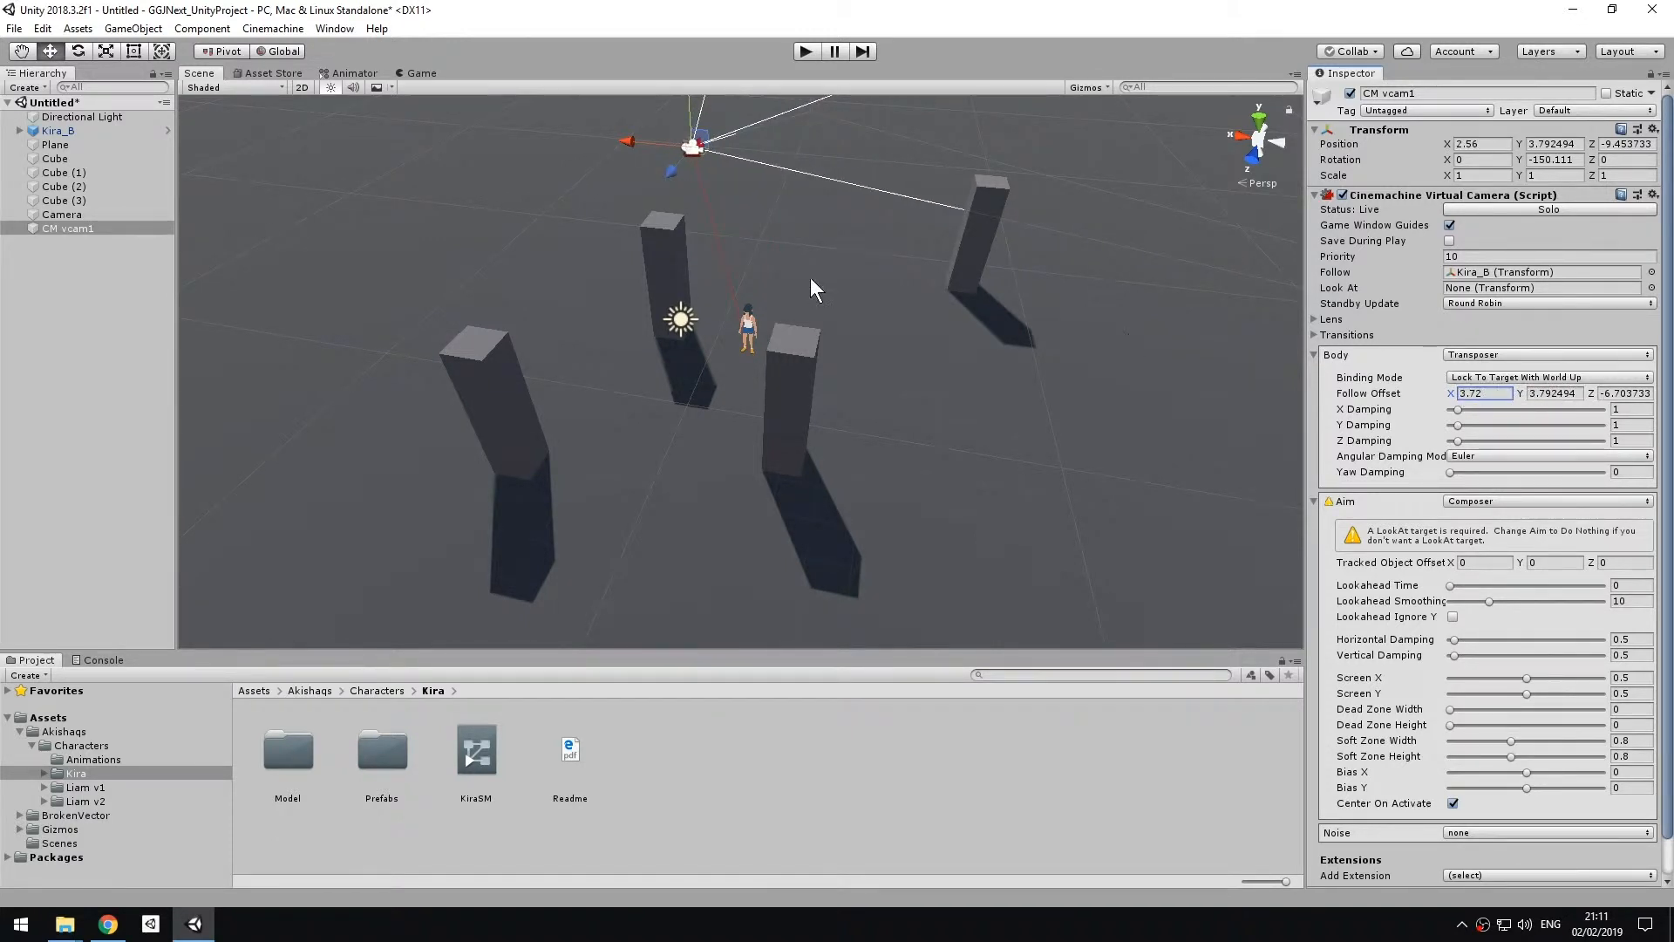
left_click_drag(702, 154, 620, 421)
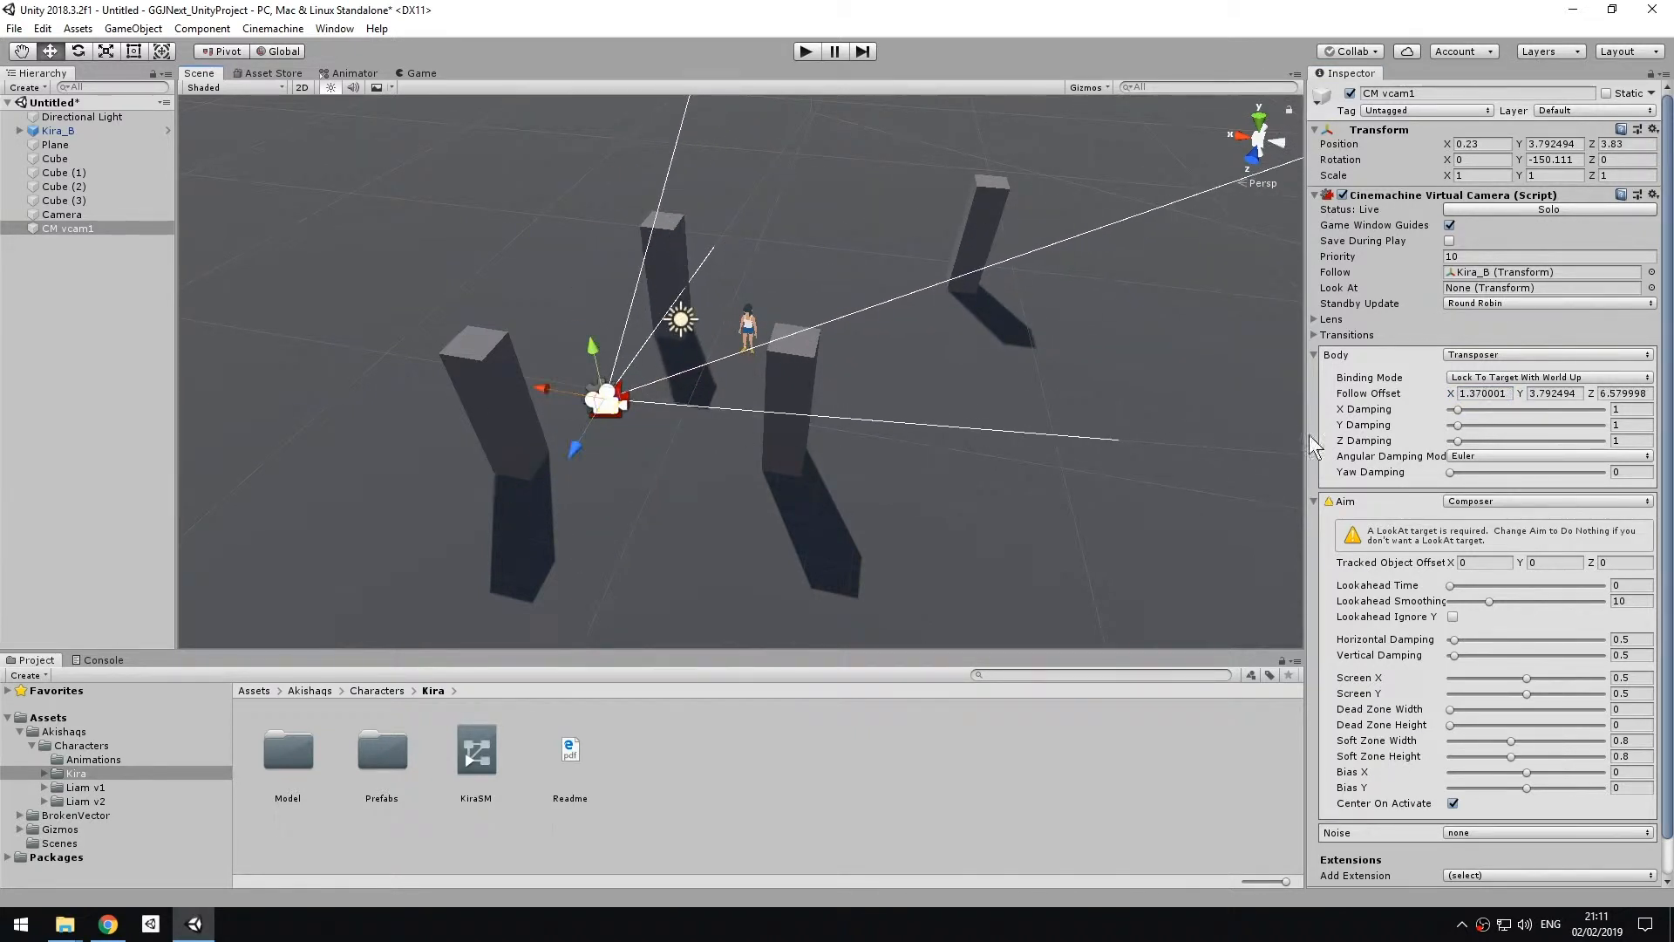
Assign Kira_B as the Look At target of CM vcam1 and check the framing in the game view.
left_click_drag(56, 132, 1515, 288)
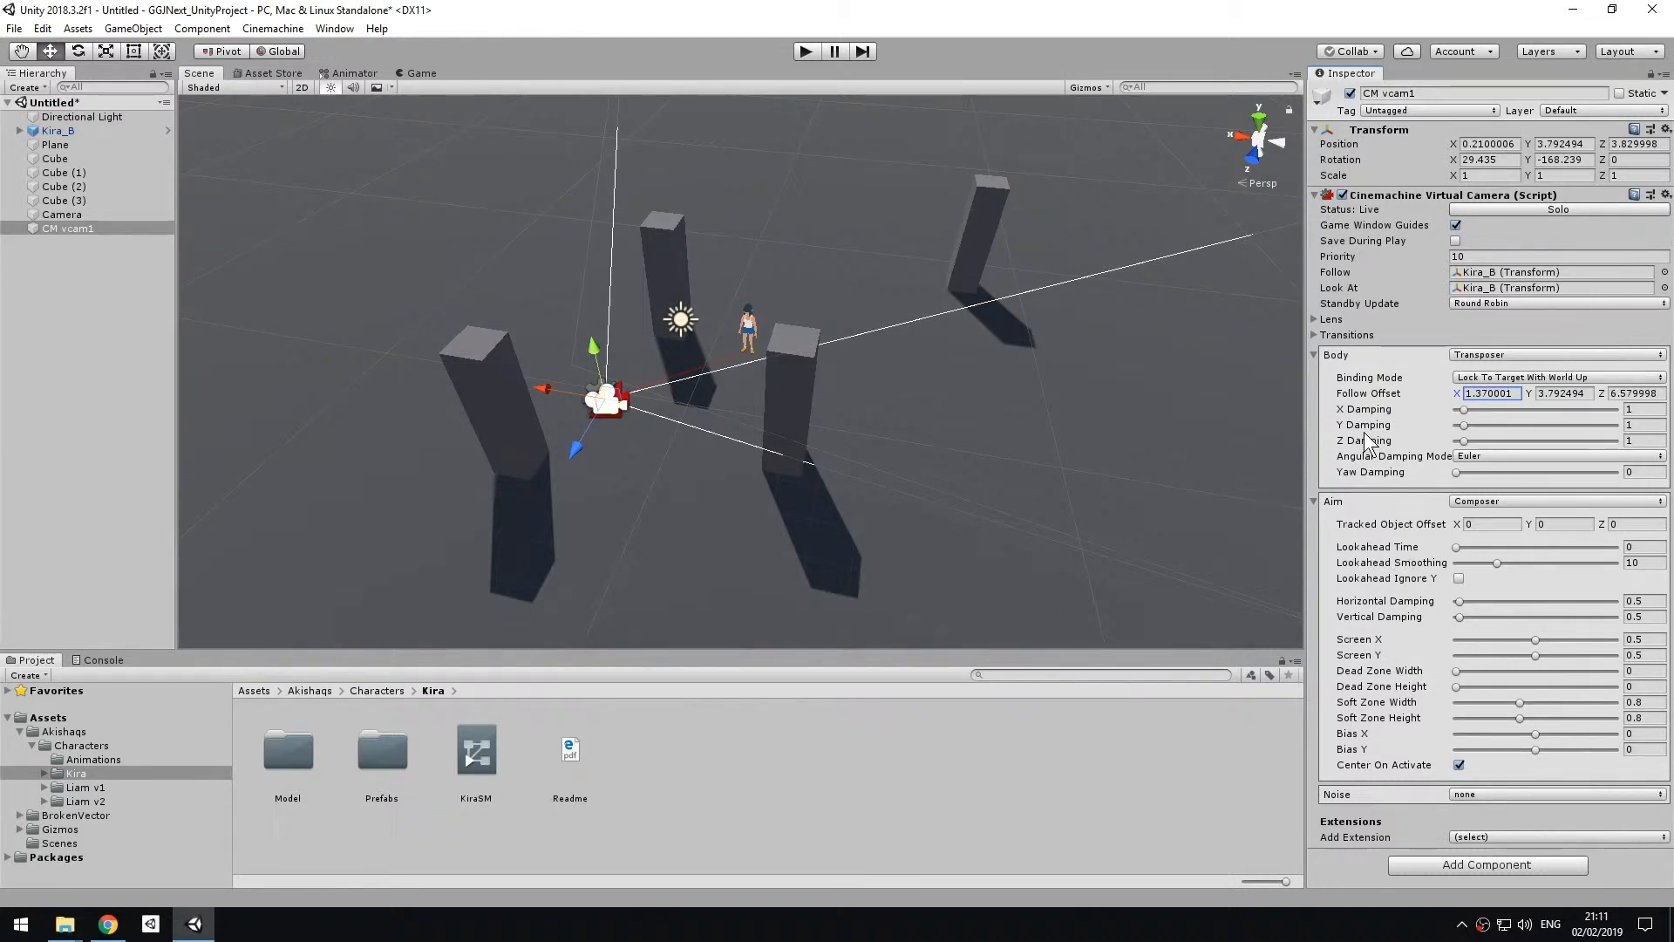
left_click(1351, 291)
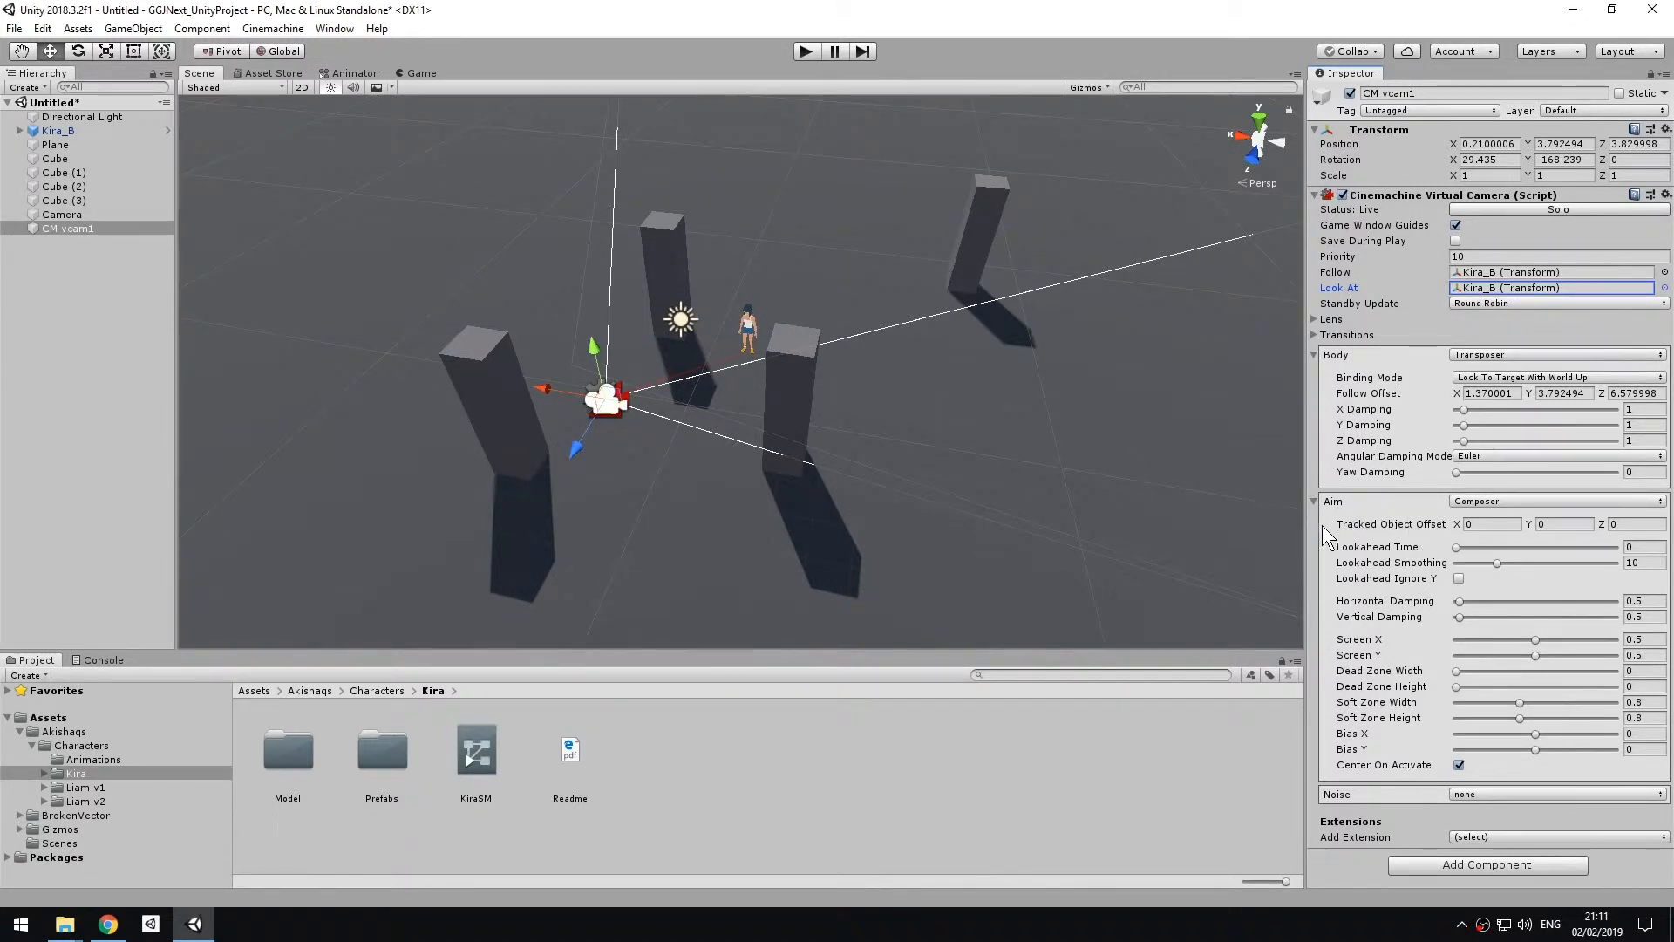
left_click(422, 73)
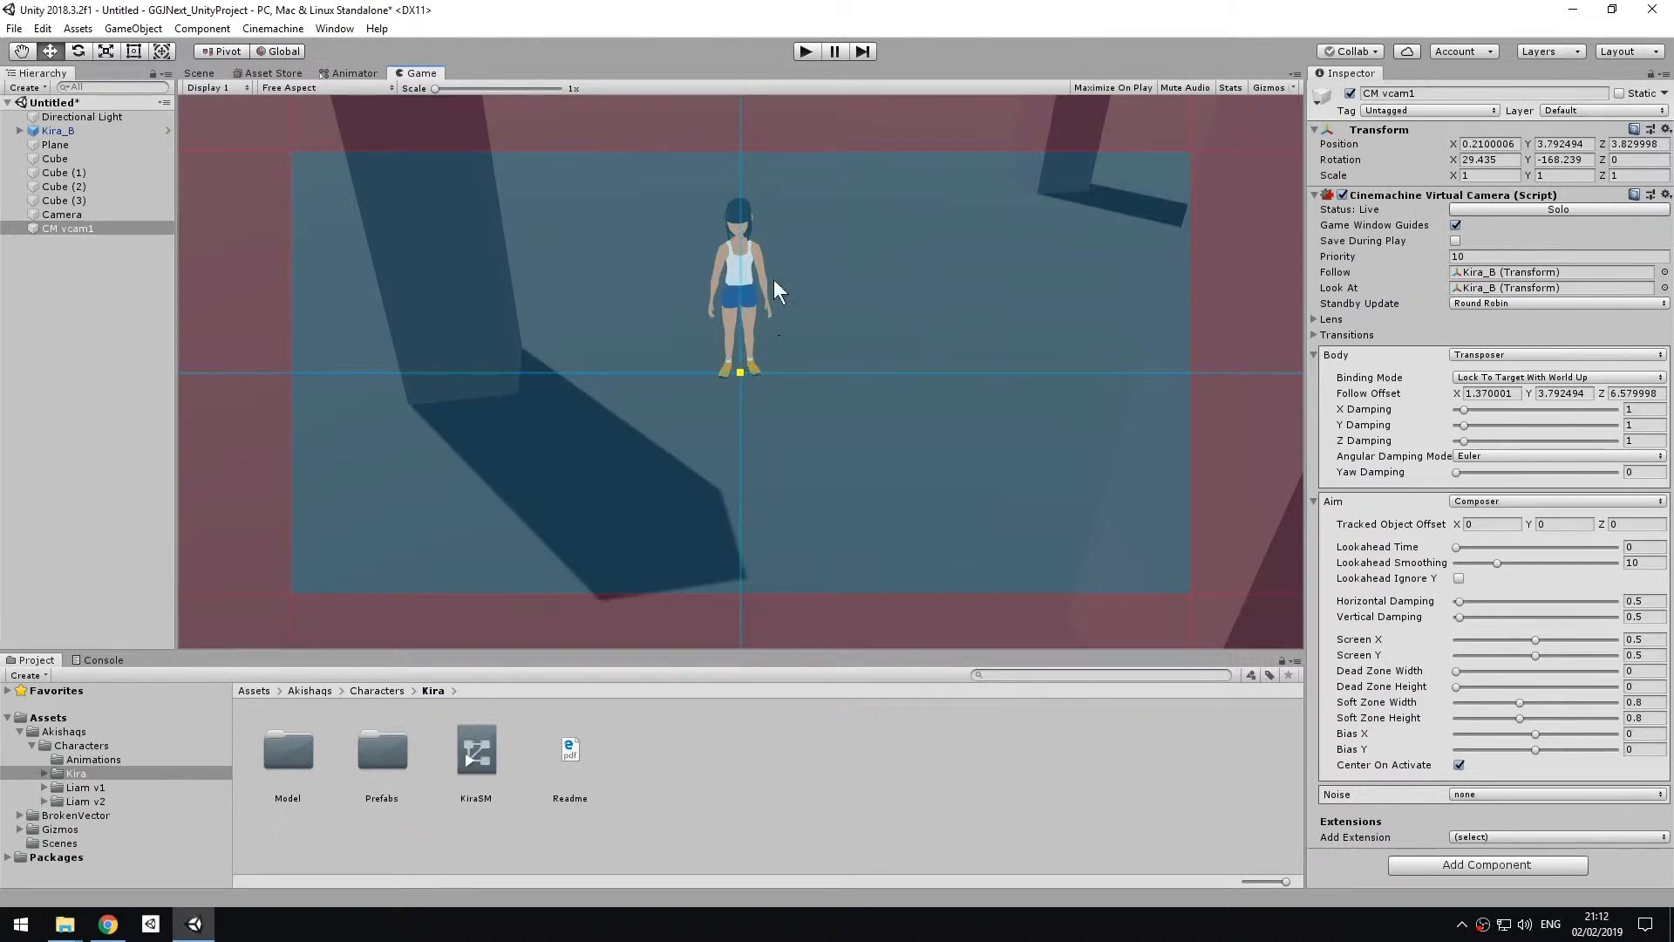
Turn off the Game Window Guides and dock the Game view beside the Scene view.
left_click(1384, 225)
left_click(1456, 225)
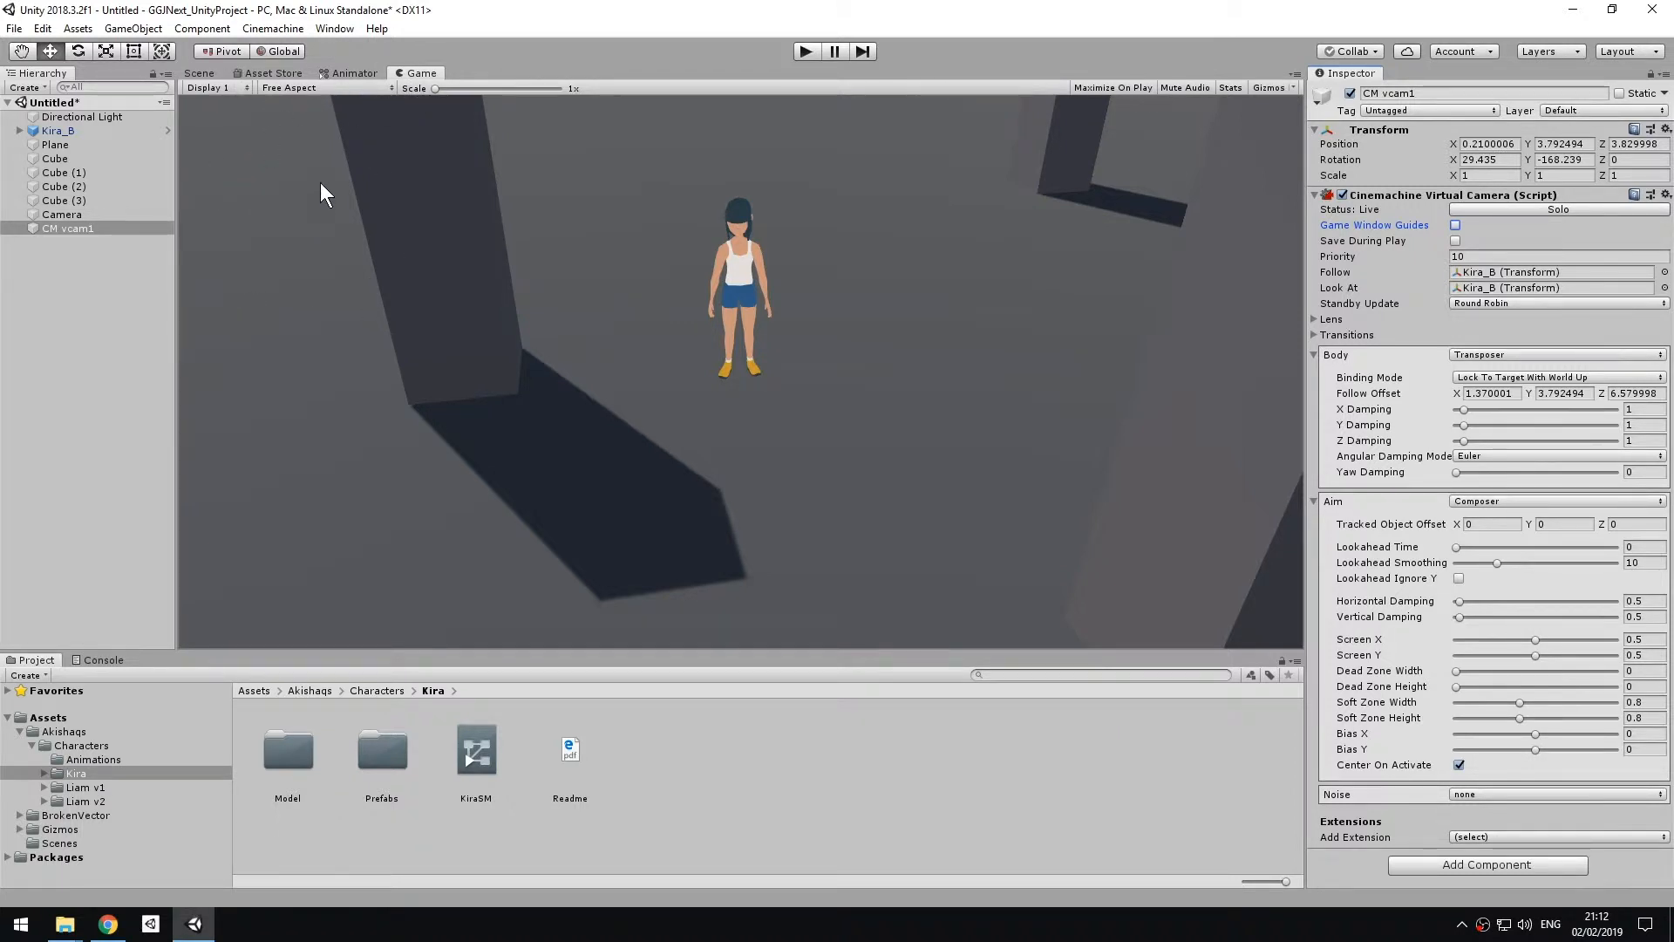
left_click_drag(419, 75, 1132, 380)
left_click_drag(929, 322, 703, 326)
right_click_drag(573, 326, 532, 300)
key("f")
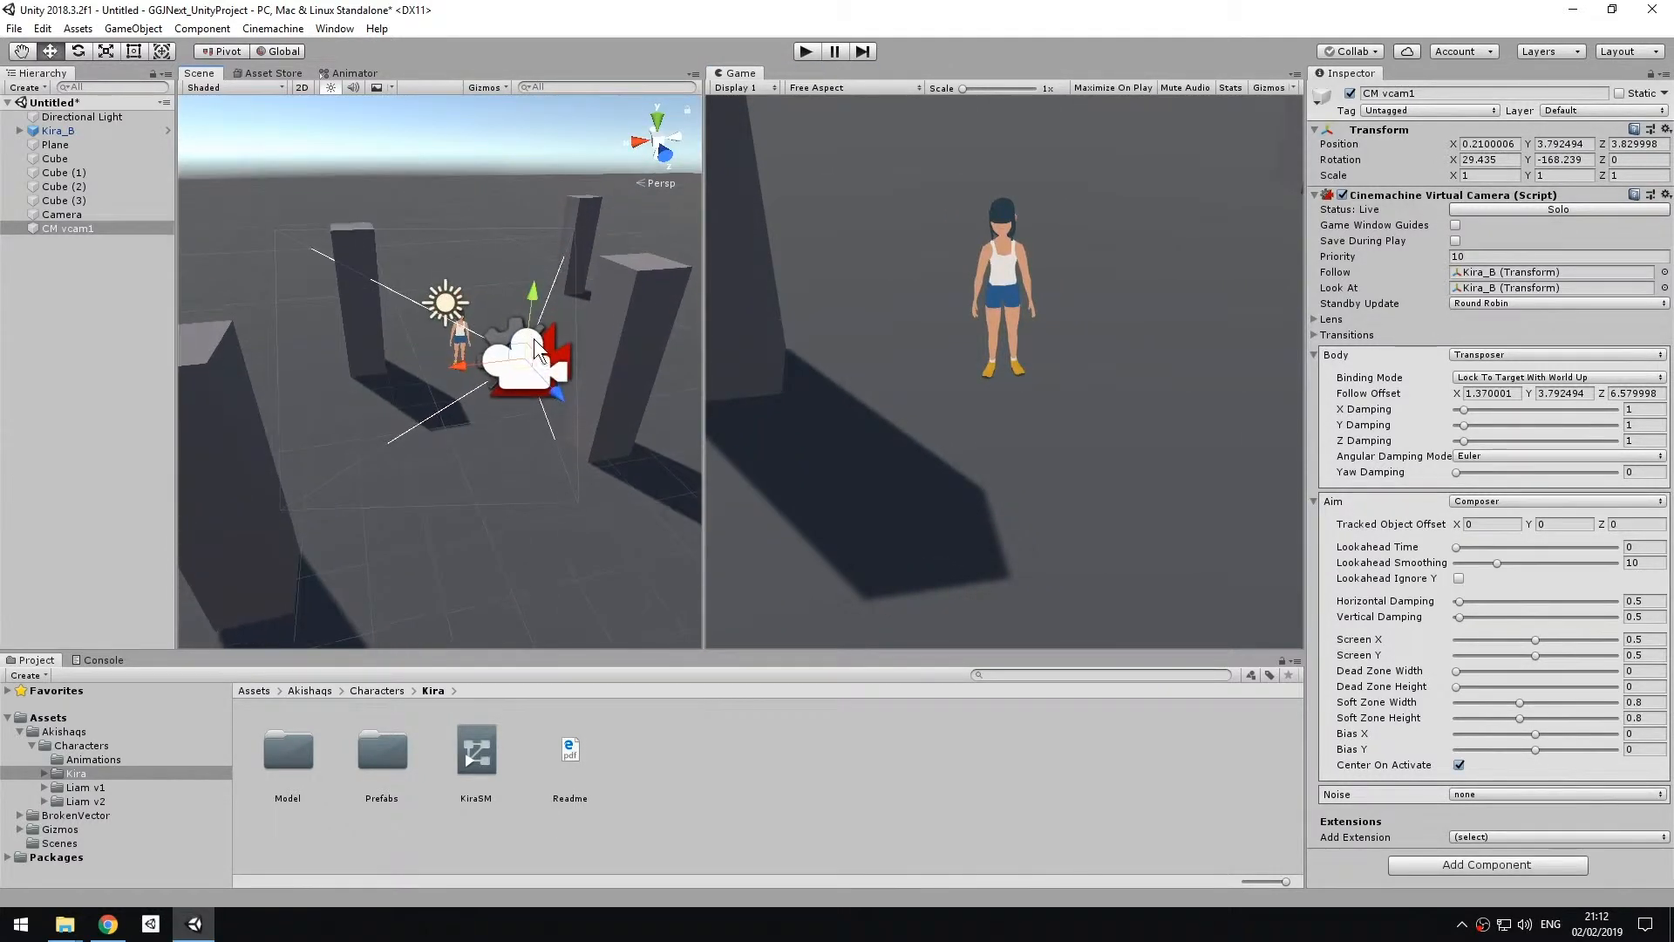
Set the Aim's Tracked Object Offset Y of CM vcam1 to 1.6, with the Game Window Guides turned on to judge the aim point.
left_click(65, 228)
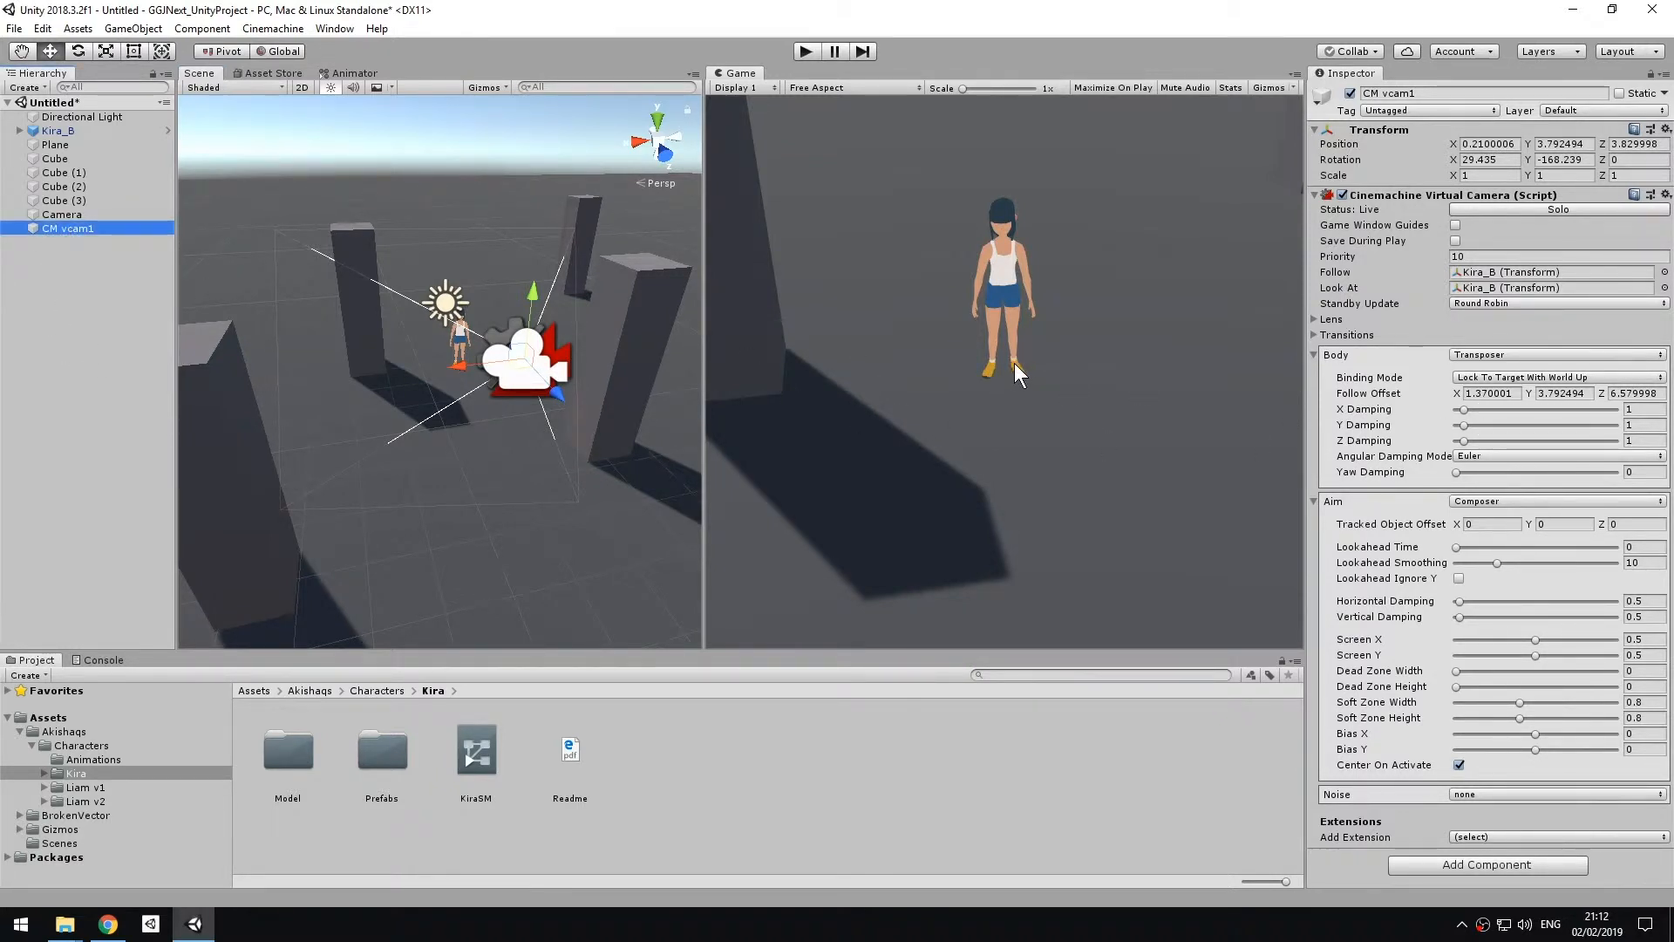
right_click_drag(529, 380, 579, 404)
key("a")
key("w")
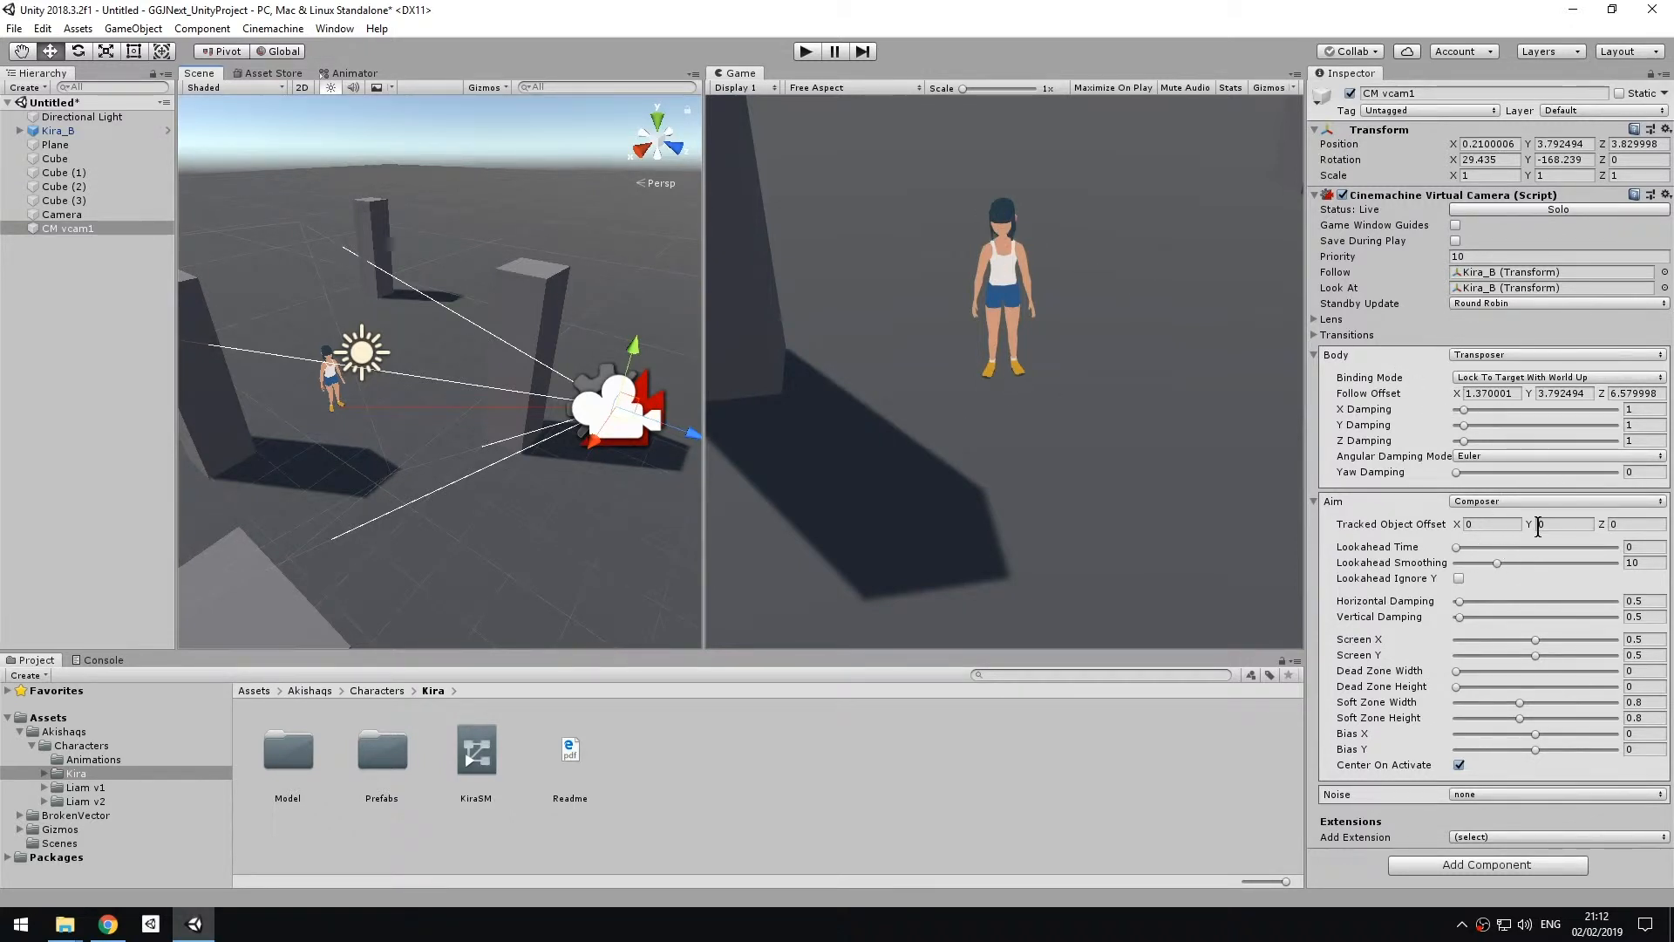
left_click(1418, 524)
left_click_drag(1535, 530, 1582, 532)
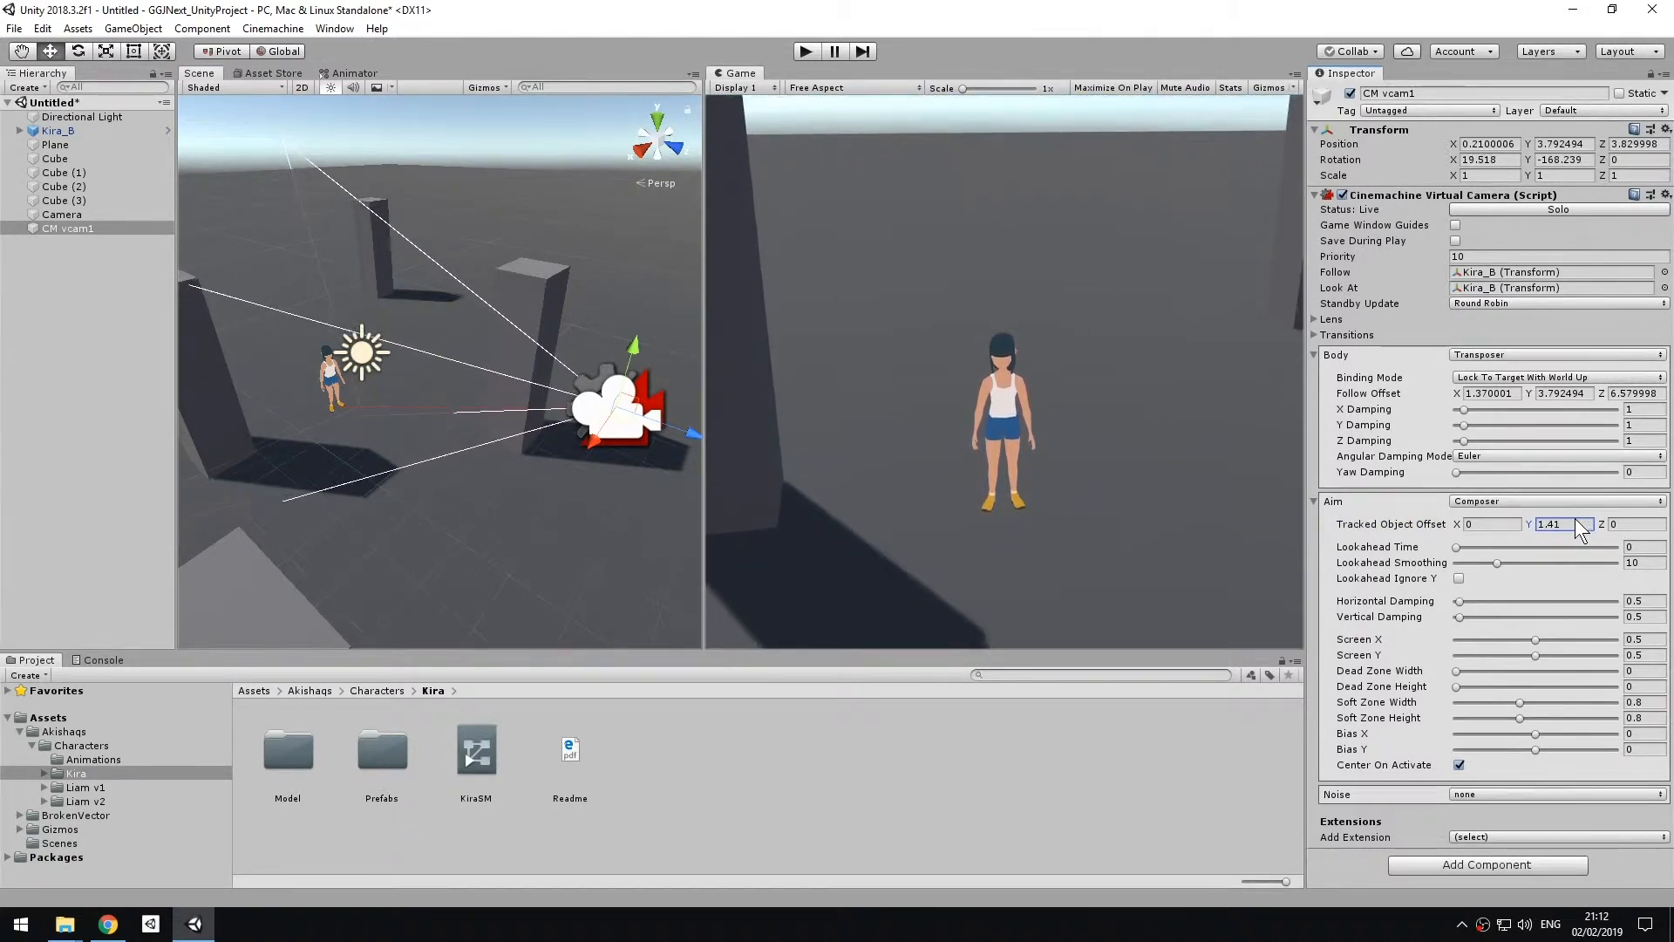
left_click(1417, 226)
left_click(1455, 226)
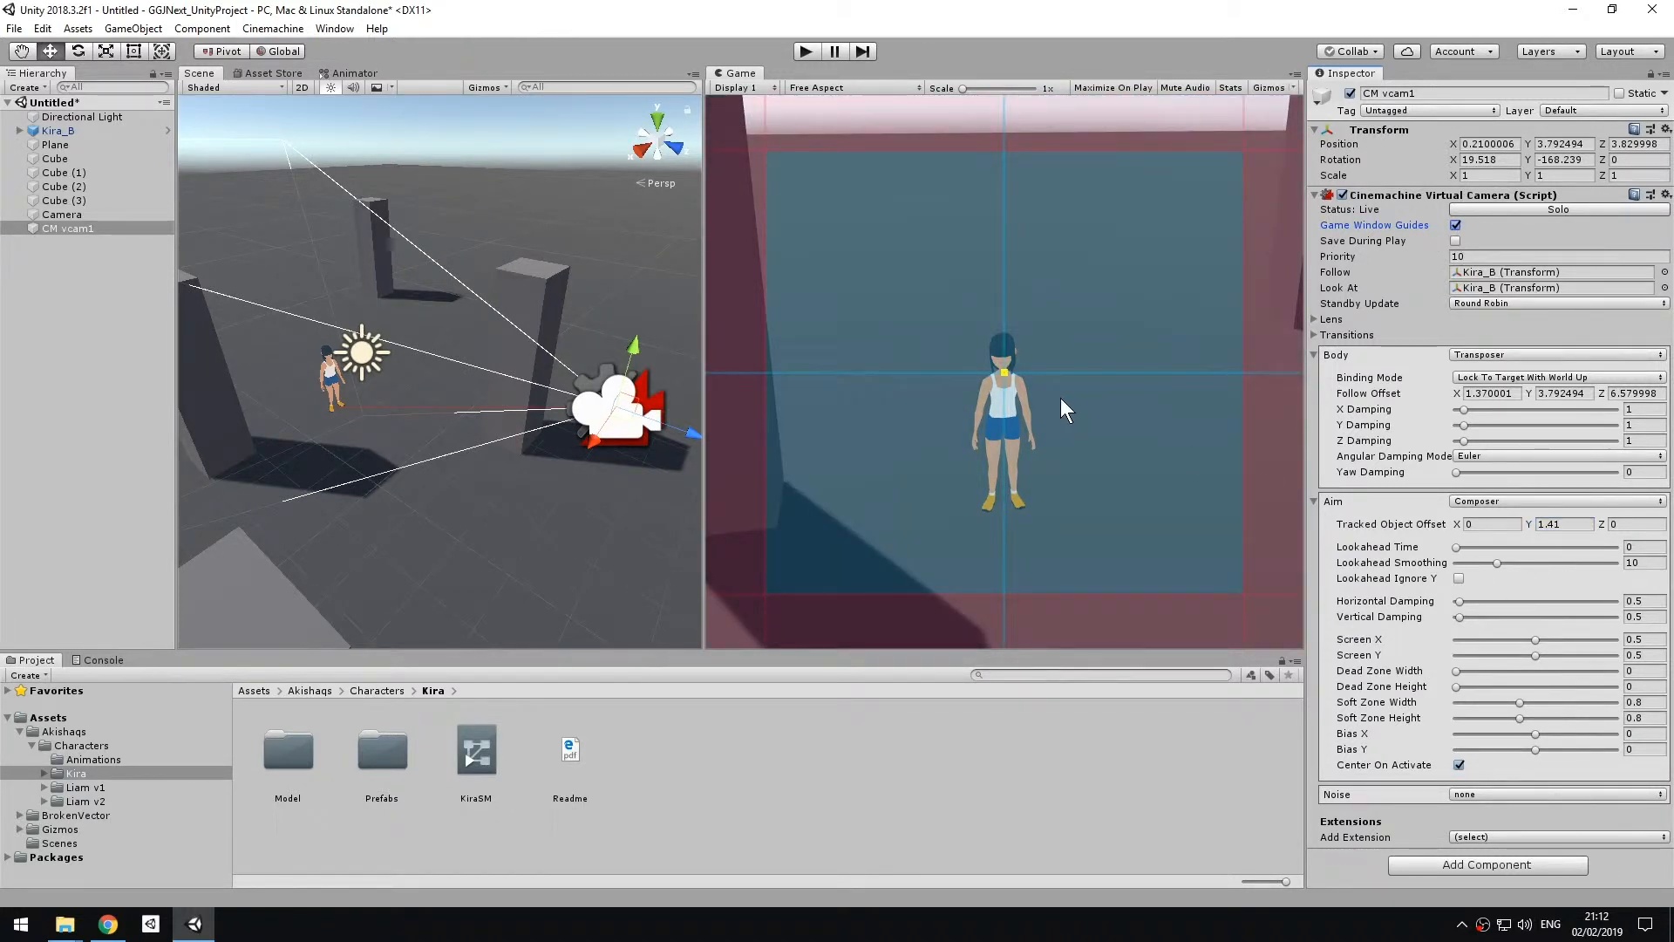
left_click(1539, 524)
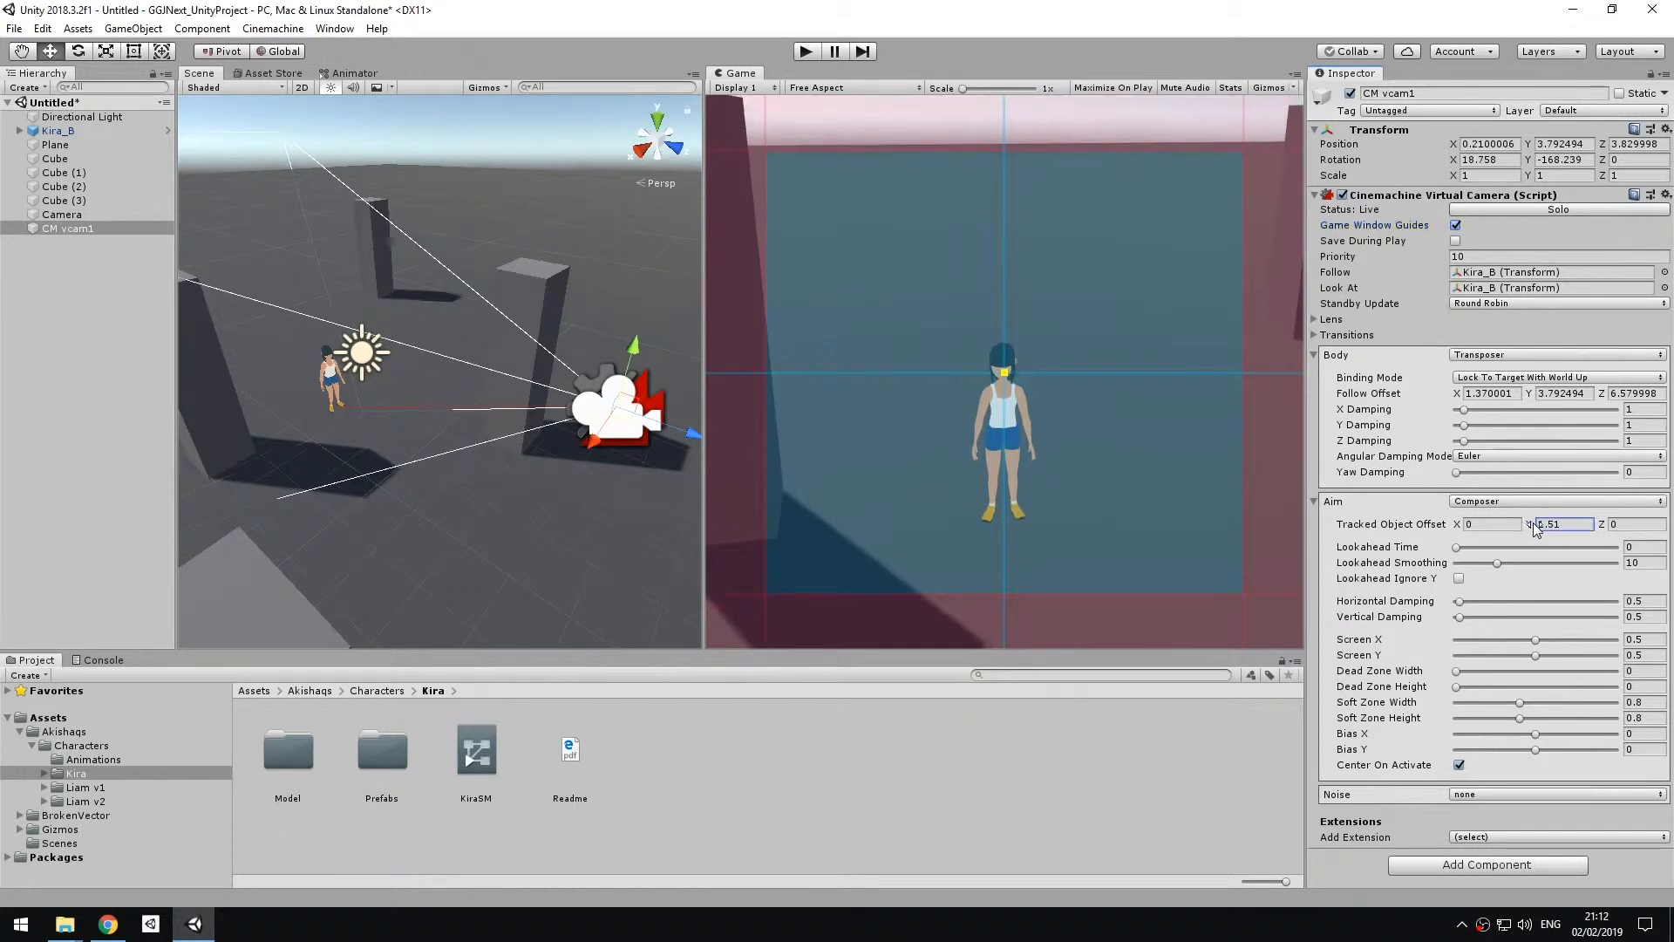
type("1.6")
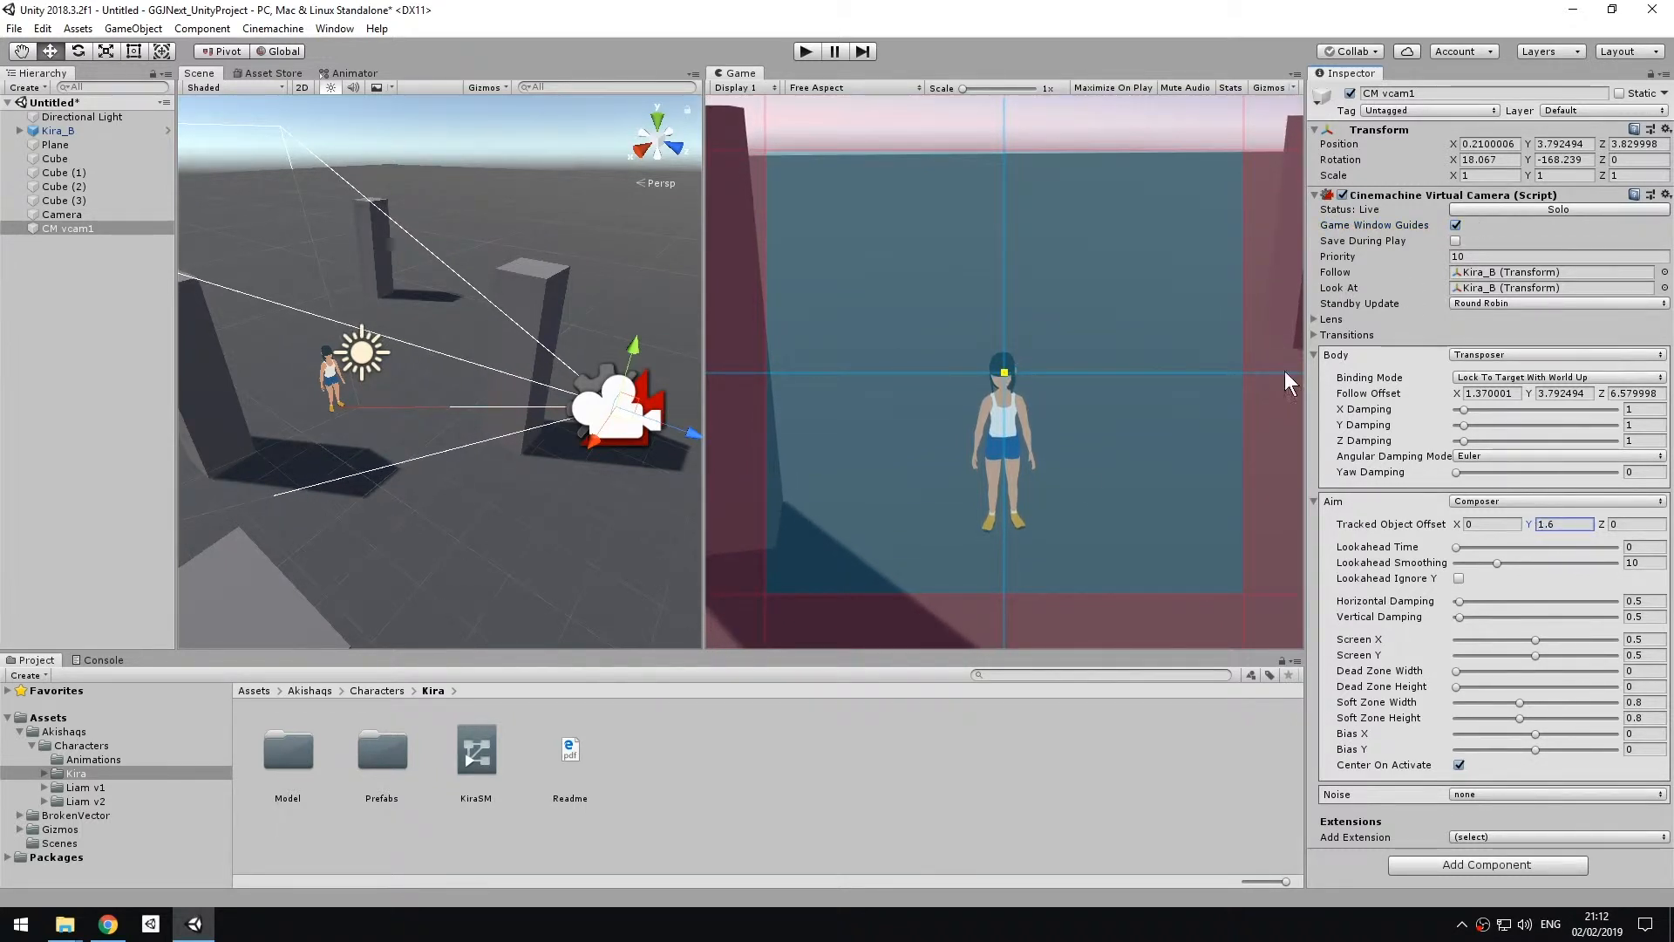
Turn off the Game Window Guides and move CM vcam1 farther from the character, to about X 2.68, Y 4.99, Z 6.51.
left_click_drag(623, 419, 437, 411)
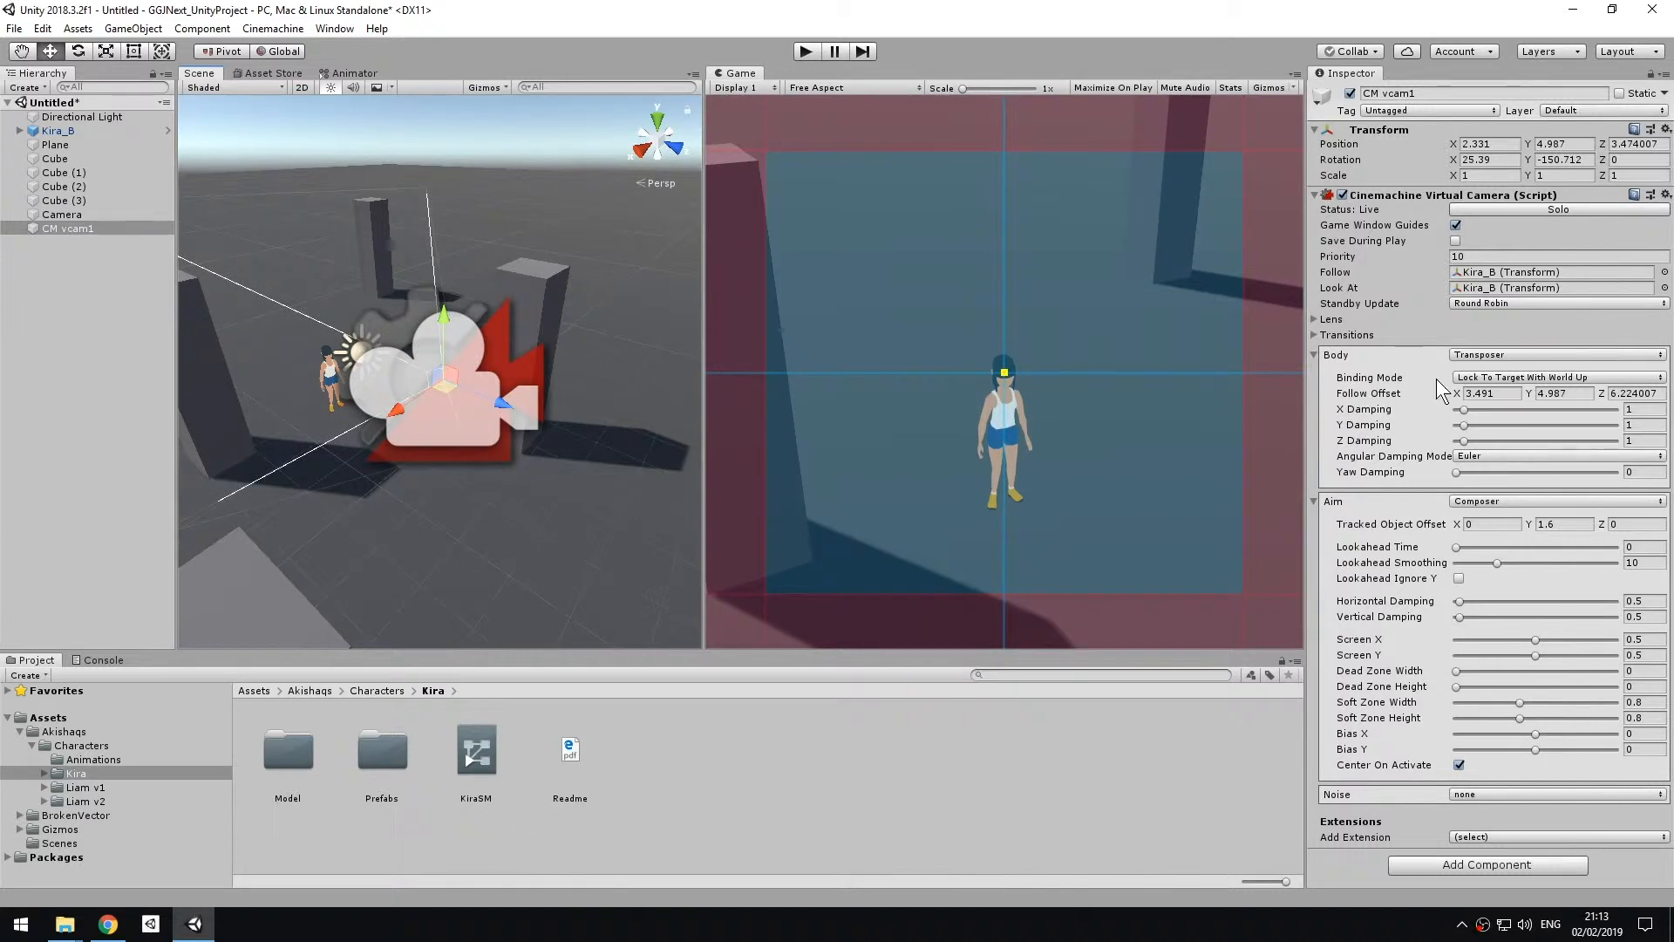
left_click(1454, 227)
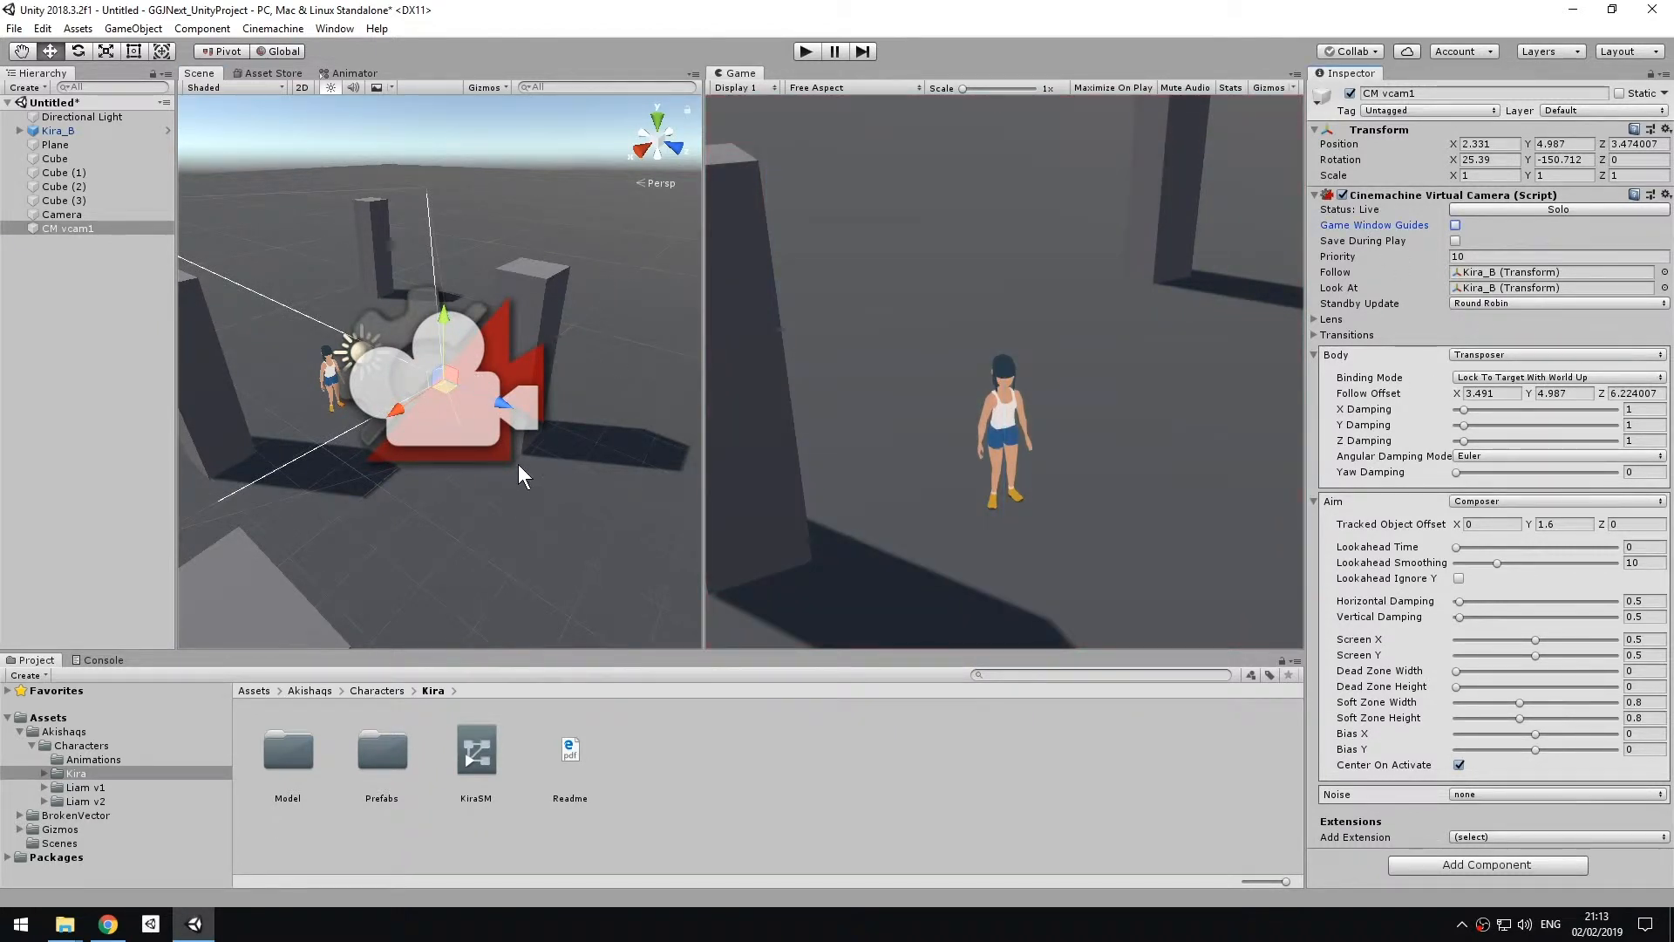
scroll(518, 464, "down", 5)
right_click_drag(521, 463, 447, 469)
middle_click_drag(447, 468, 369, 453)
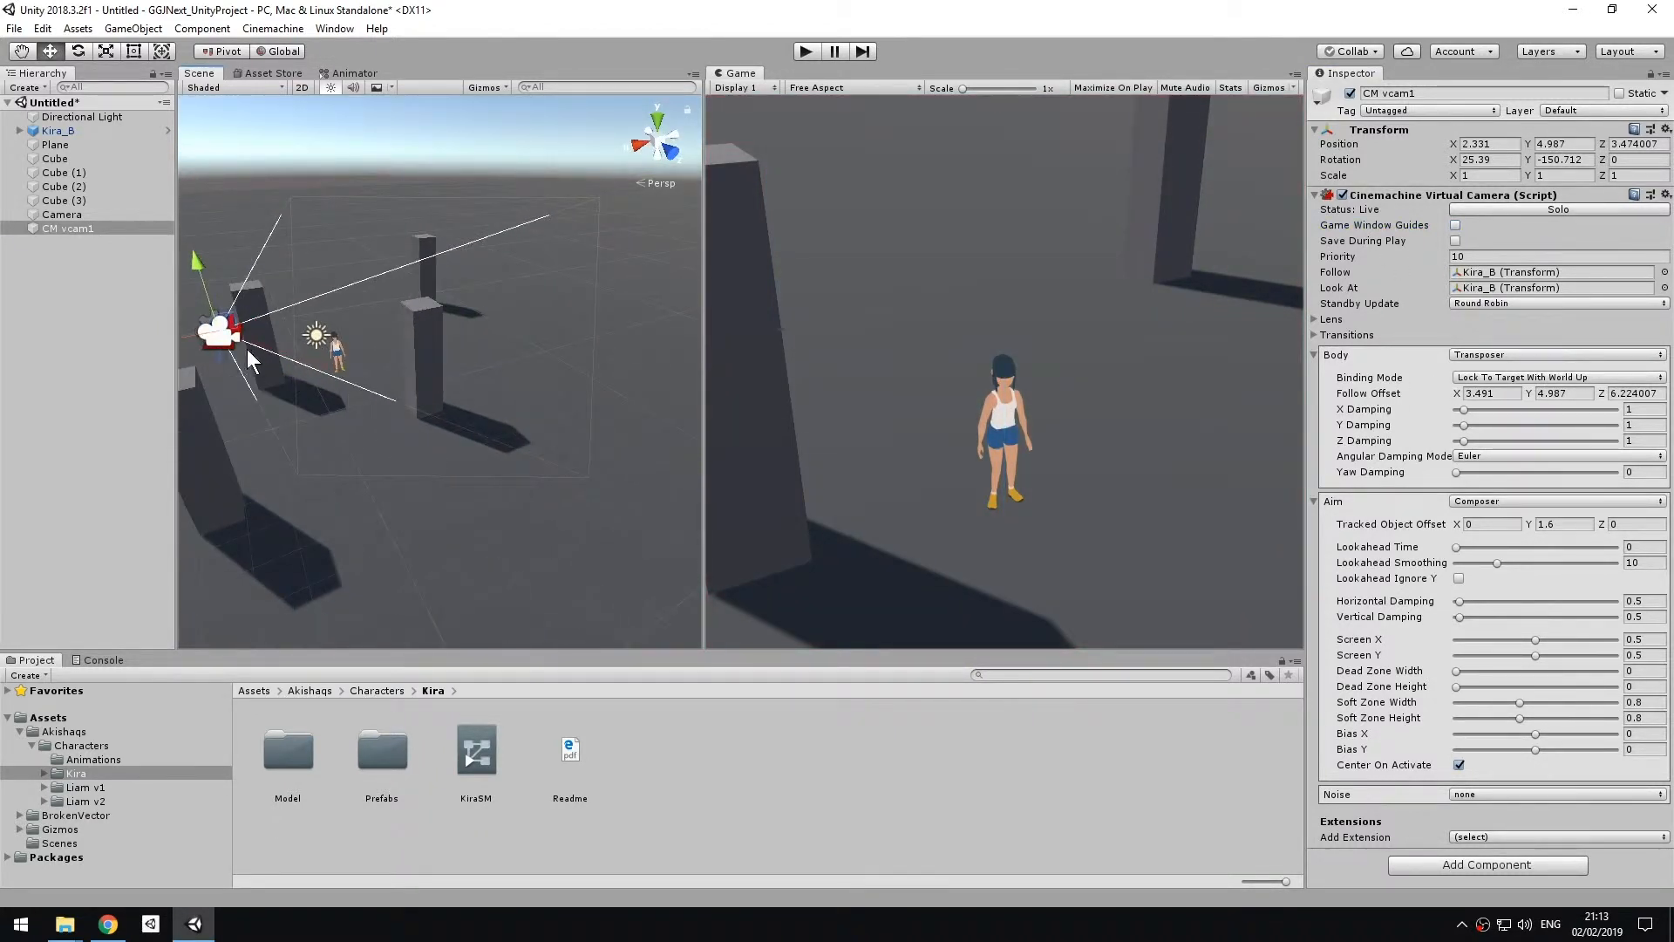
left_click_drag(226, 333, 207, 426)
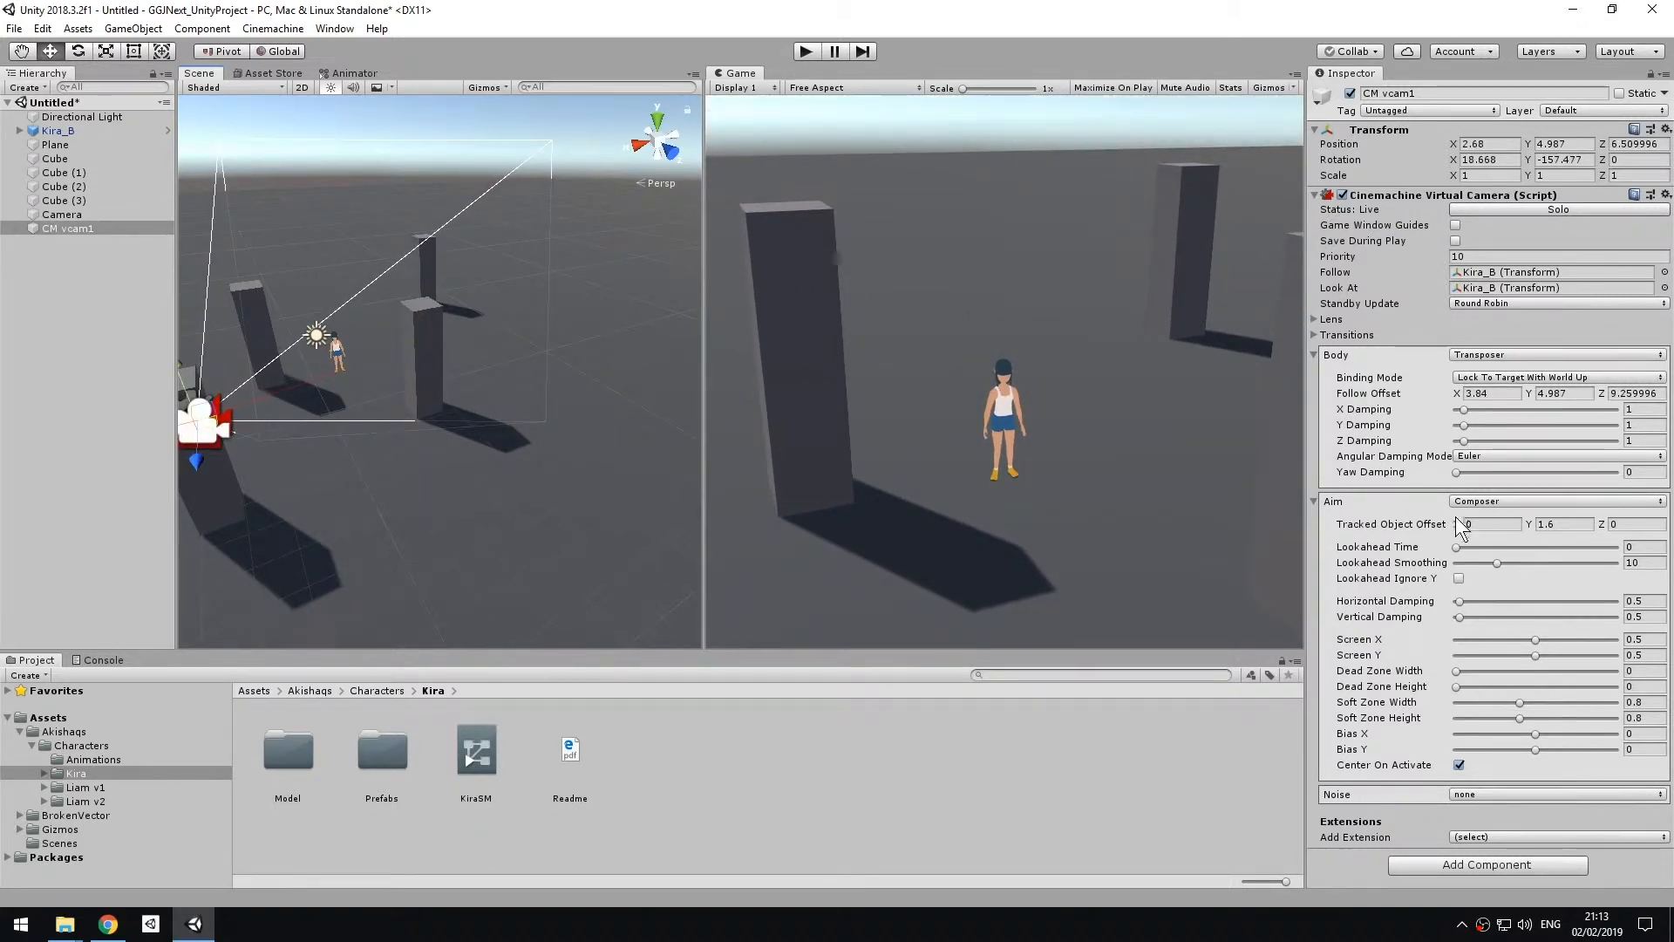
Review the Body's X, Y and Z Damping and briefly play the scene to test how the camera follows the character.
left_click(1368, 411)
left_click(1369, 425)
left_click(1369, 440)
left_click(804, 52)
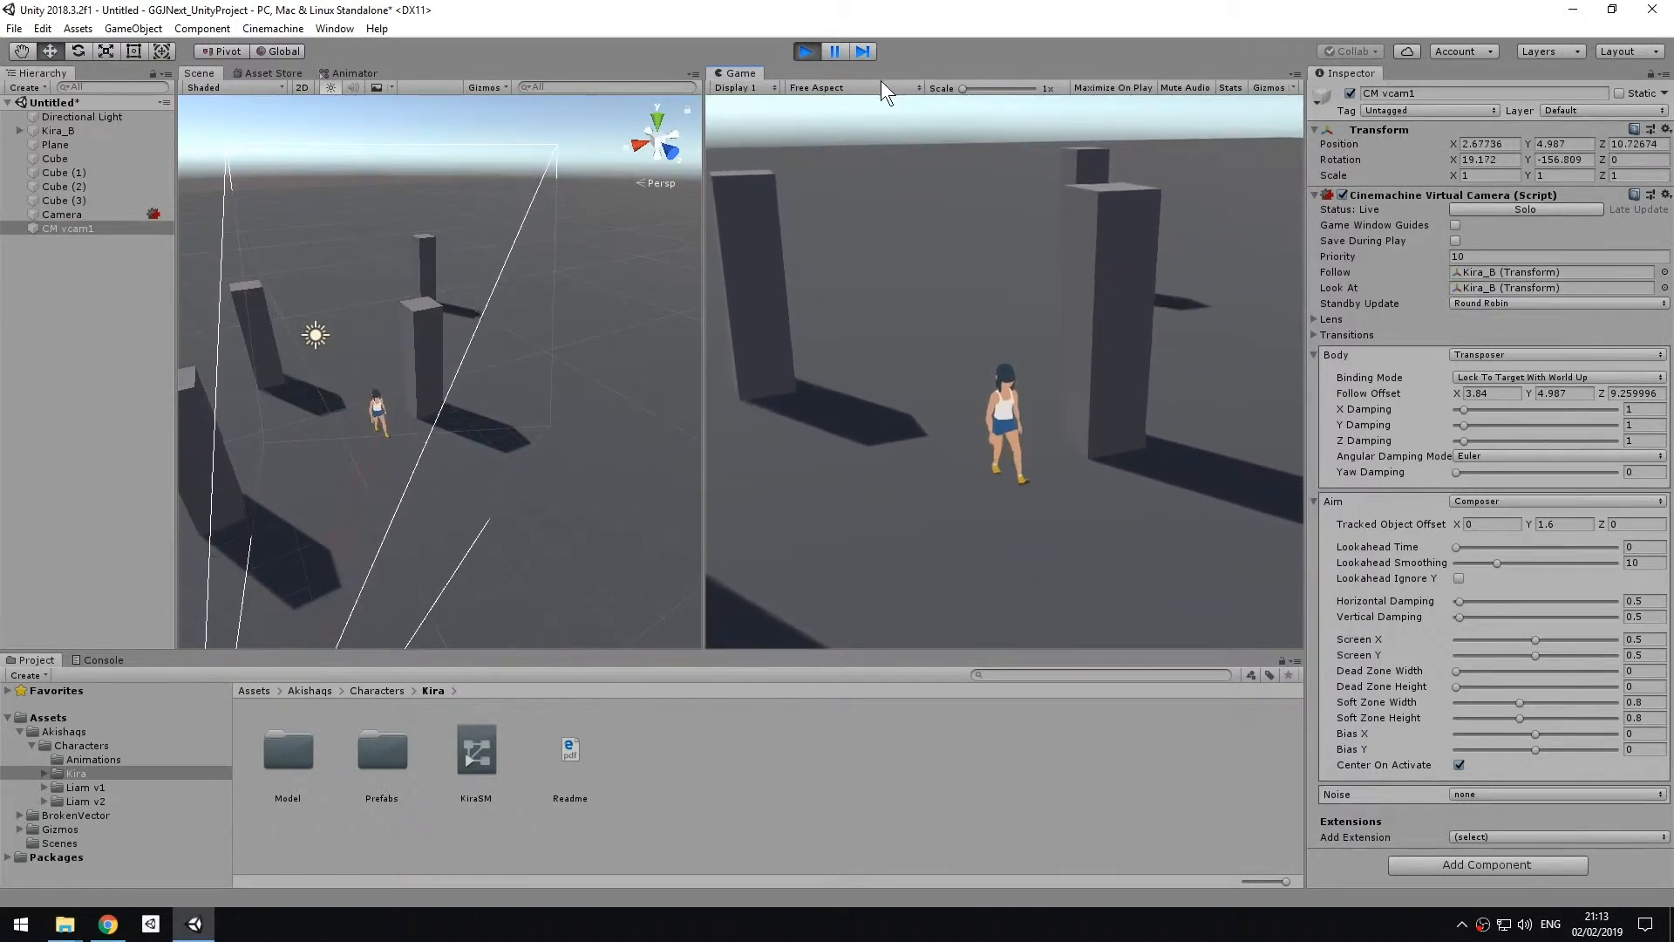
left_click(806, 51)
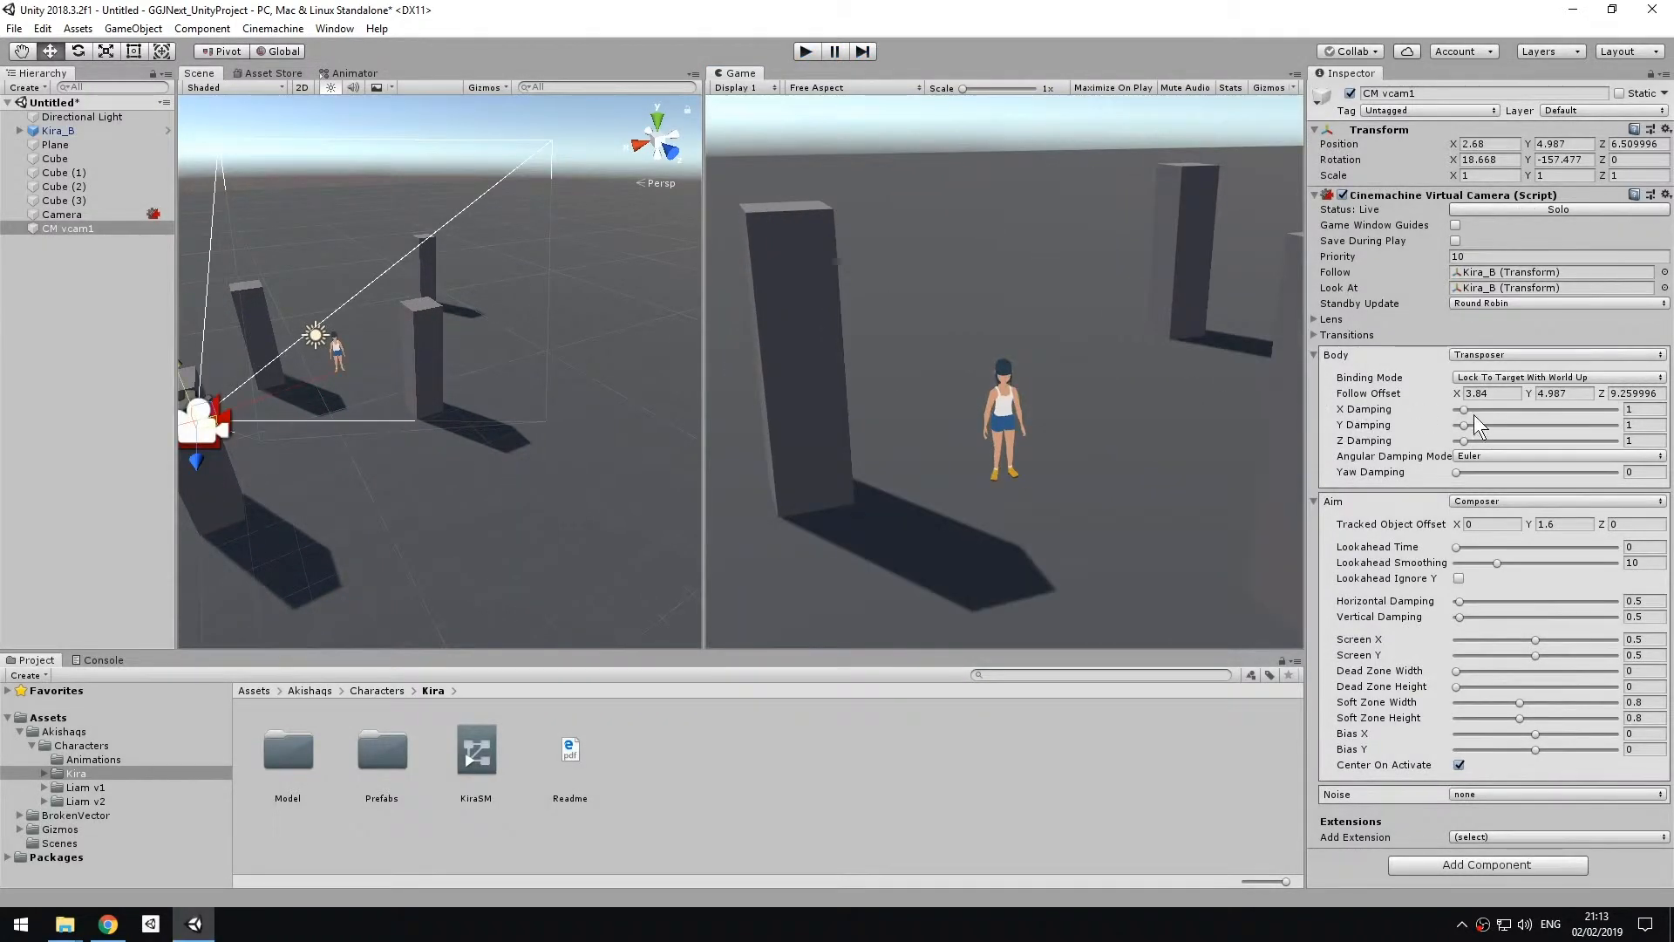
Try Body damping of about X 12.6, Y 12.2, Z 12.6 and play the scene to see the camera lag.
left_click(1557, 410)
left_click(1555, 425)
left_click(1557, 441)
left_click(807, 53)
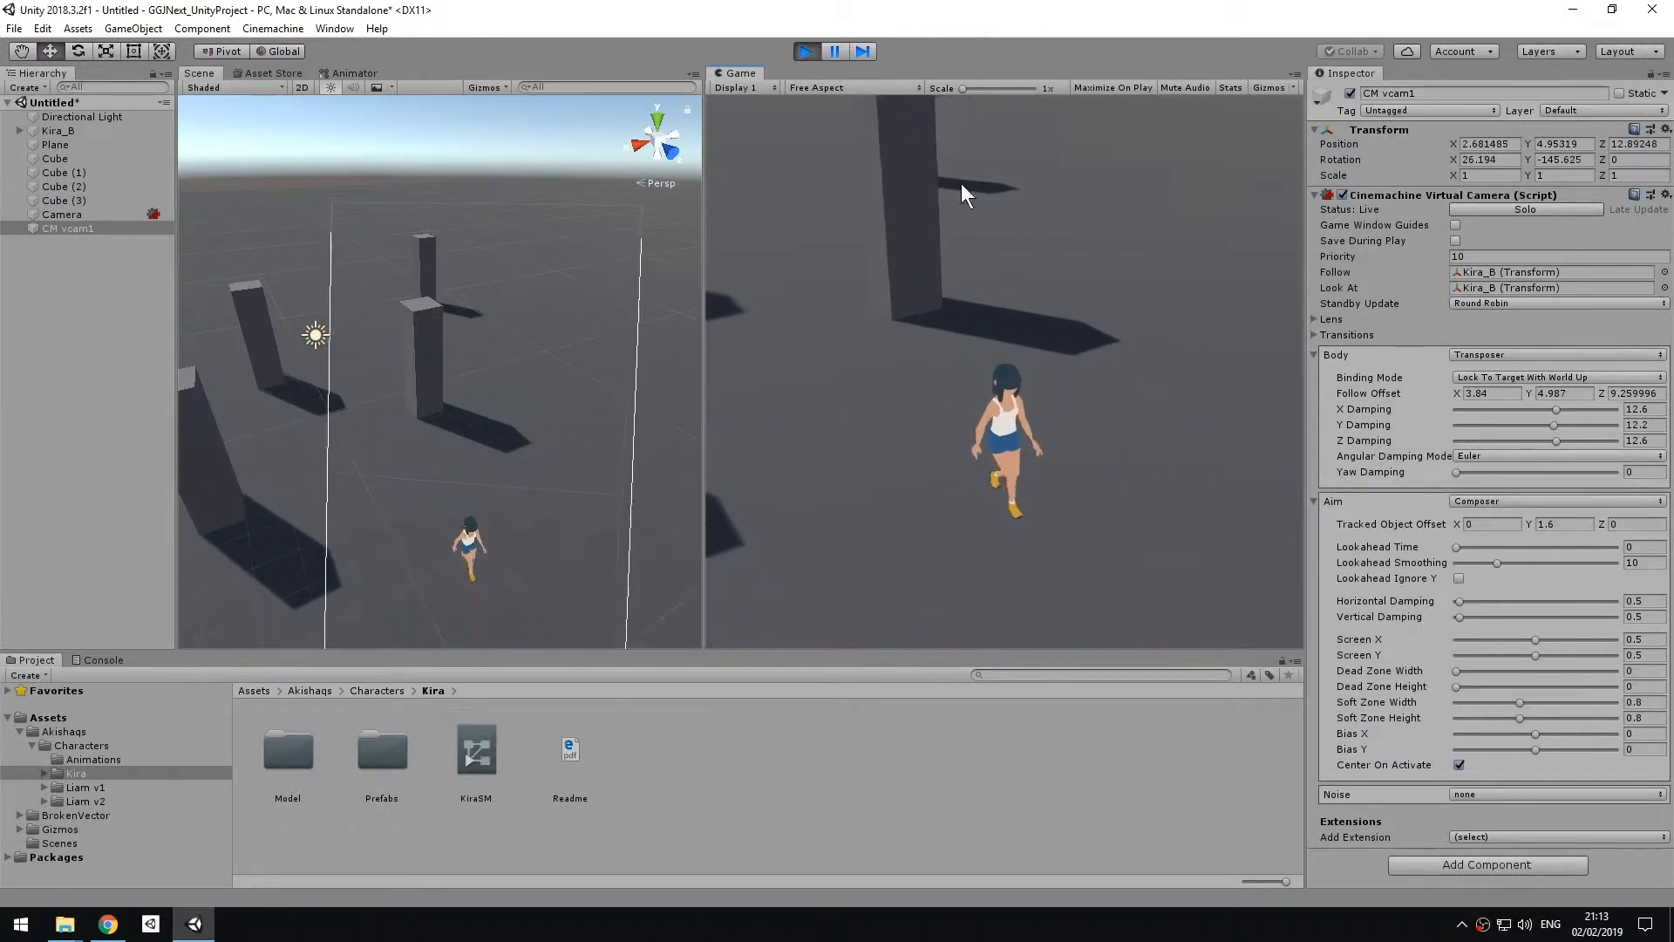
left_click(808, 50)
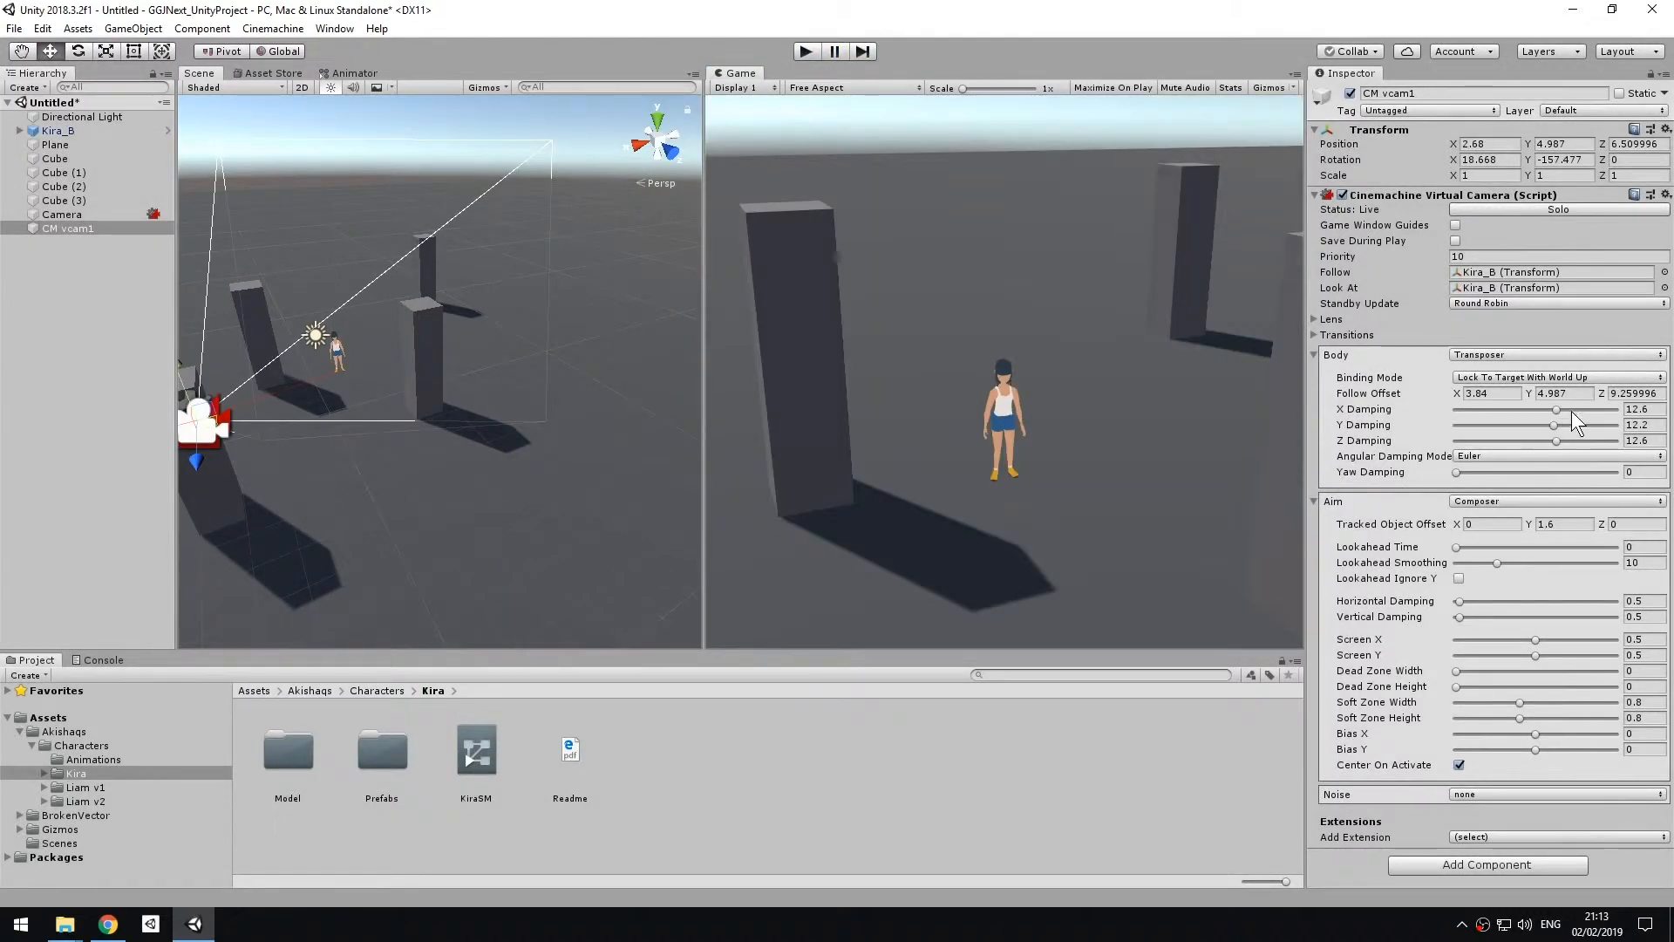
Set the Body's X, Y and Z Damping of CM vcam1 to 1 each.
left_click(1651, 409)
type("1")
left_click(1651, 425)
type("1")
left_click(1650, 440)
type("1")
Try raising the Aim's Horizontal Damping to 10.9 and Vertical Damping to 10.5.
left_click(1378, 617)
left_click(1378, 602)
left_click_drag(1459, 602, 1491, 598)
left_click(1493, 613)
left_click(1544, 602)
left_click(1541, 615)
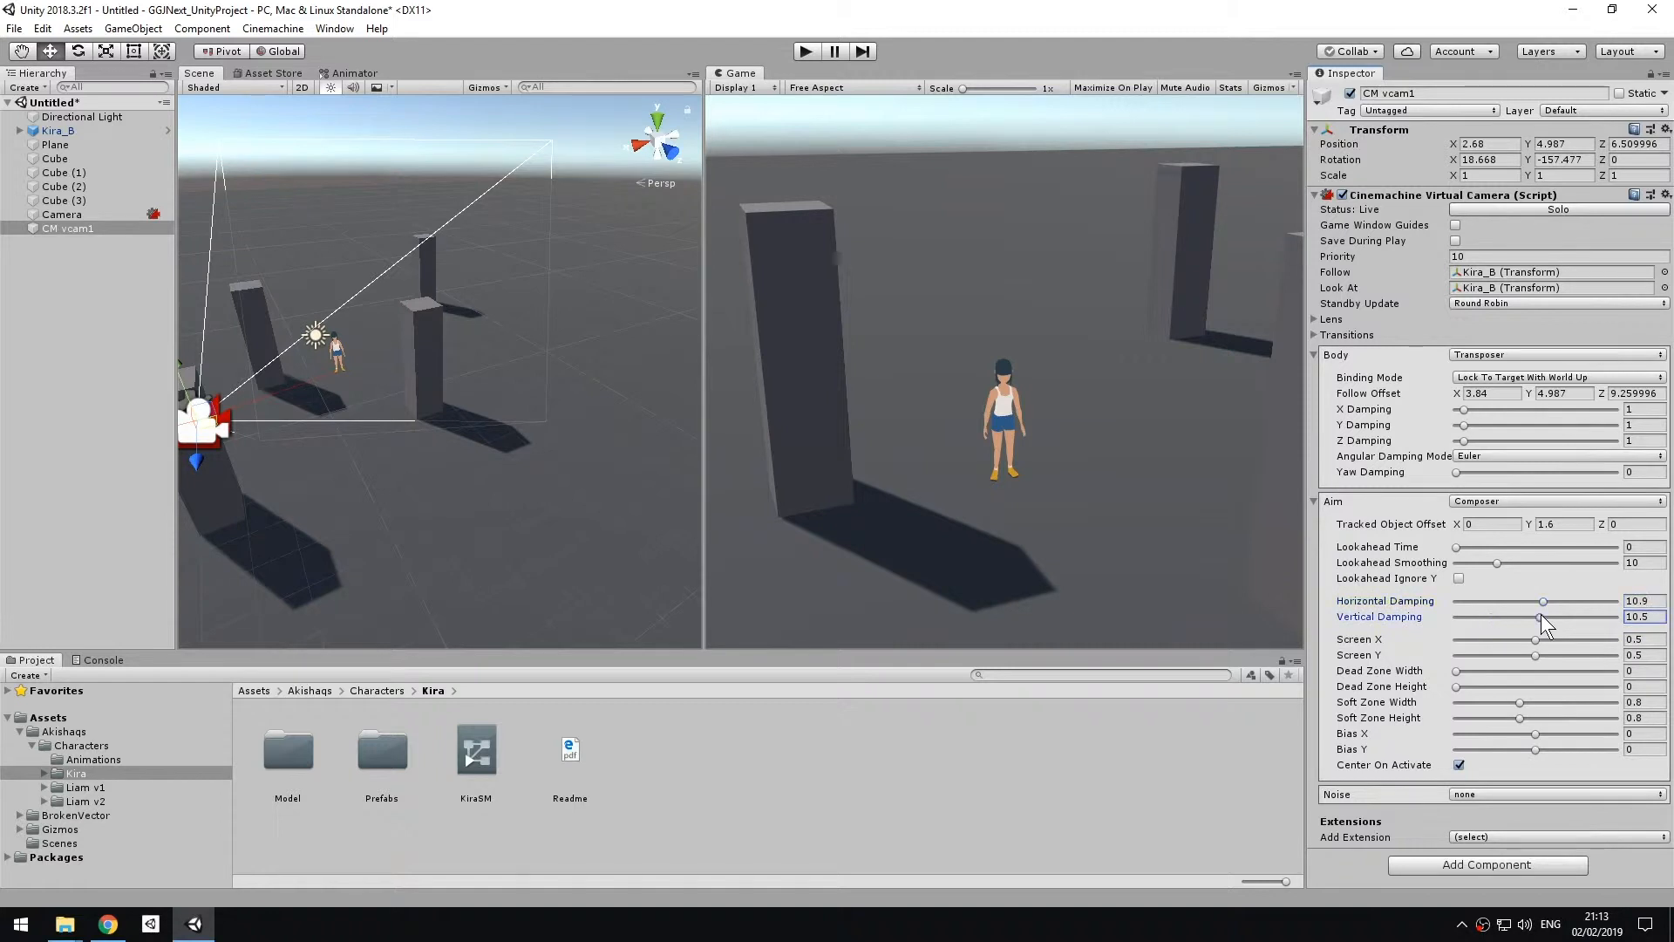
Set the Aim's Horizontal Damping and Vertical Damping to 1.
left_click(1656, 601)
type("1")
left_click(1654, 615)
type("1")
key("Tab")
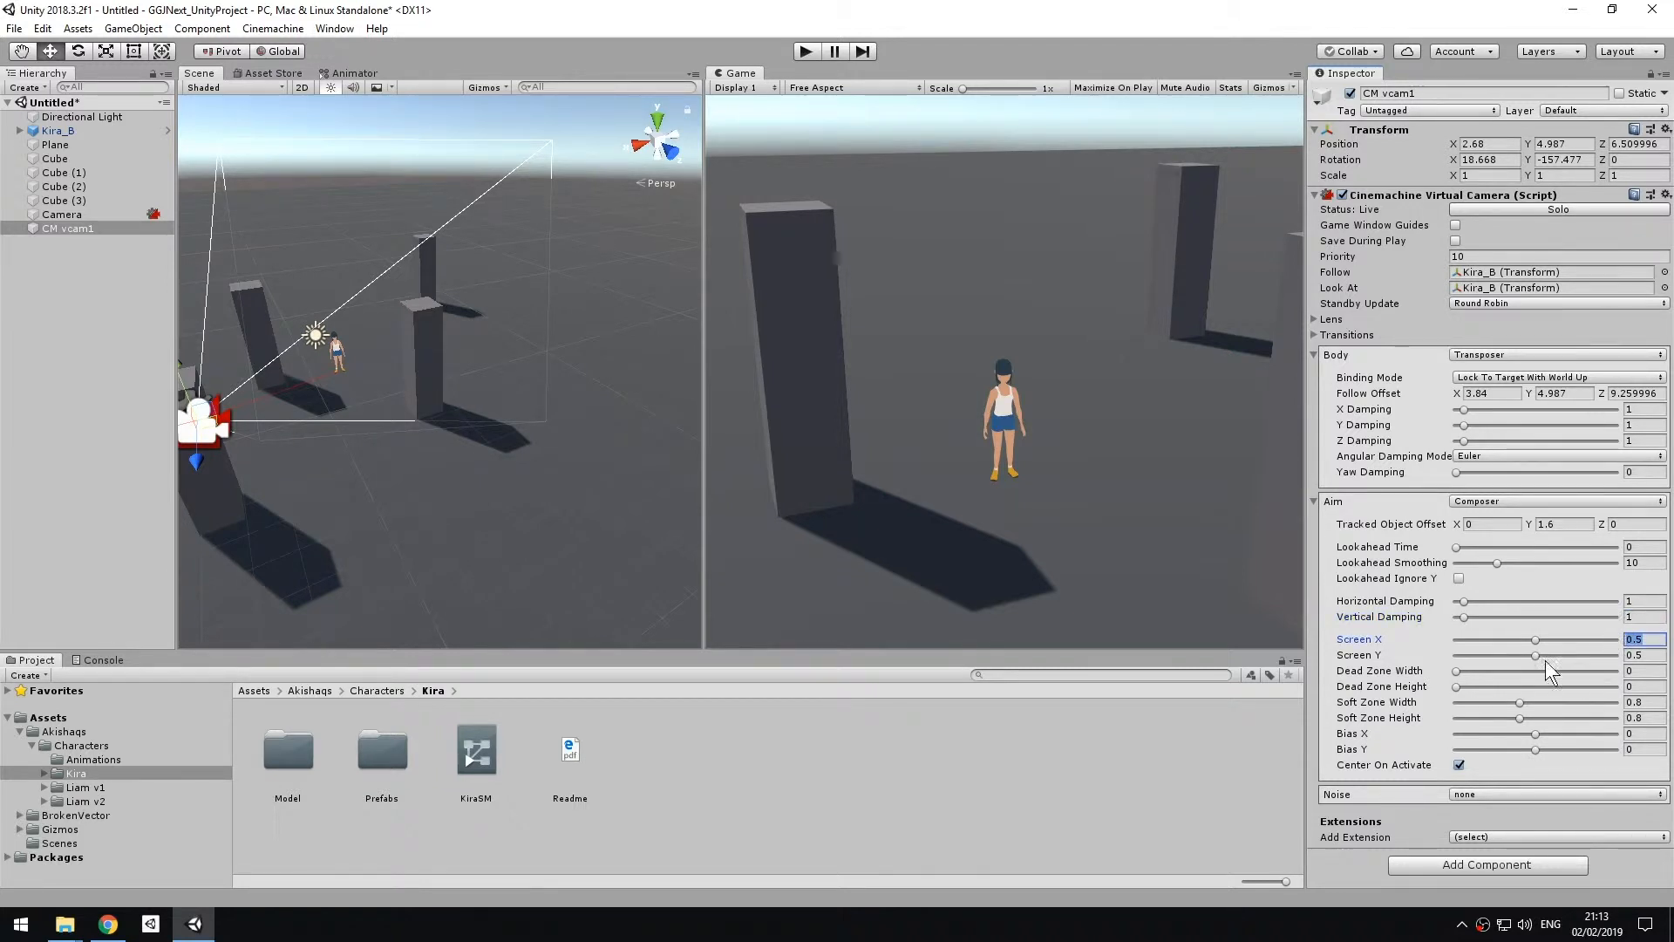
Review the Priority of CM vcam1 and move the camera sideways to about X 3.96, Y 4.99, Z 6.17.
left_click_drag(423, 512, 307, 365, "alt")
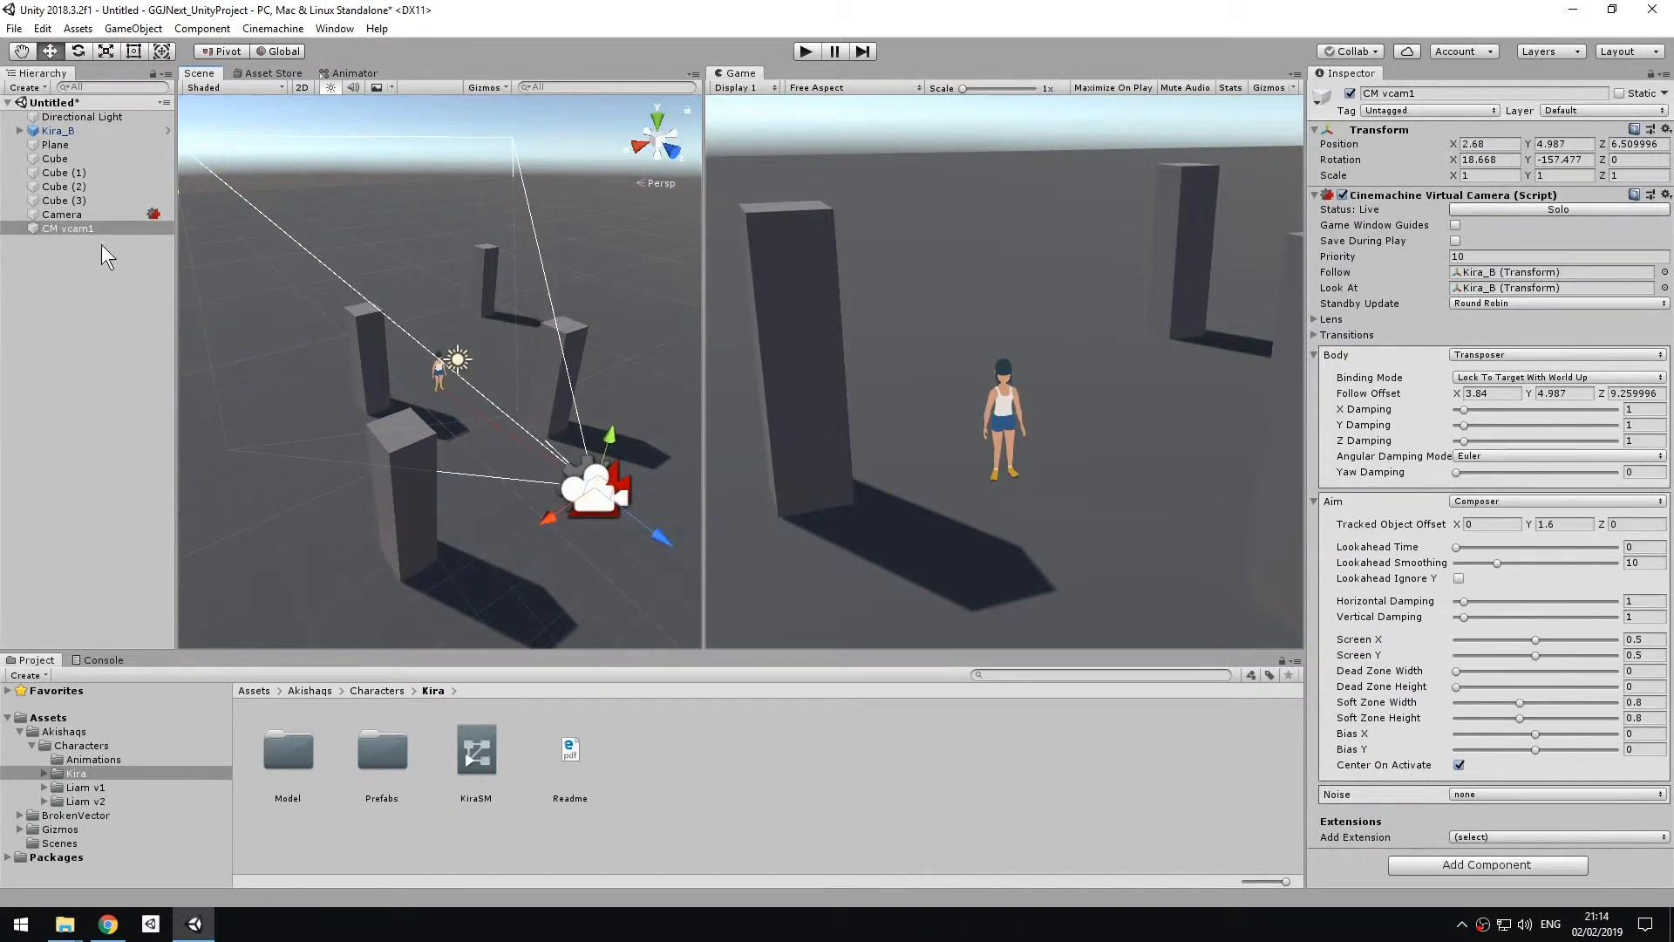
left_click(36, 227)
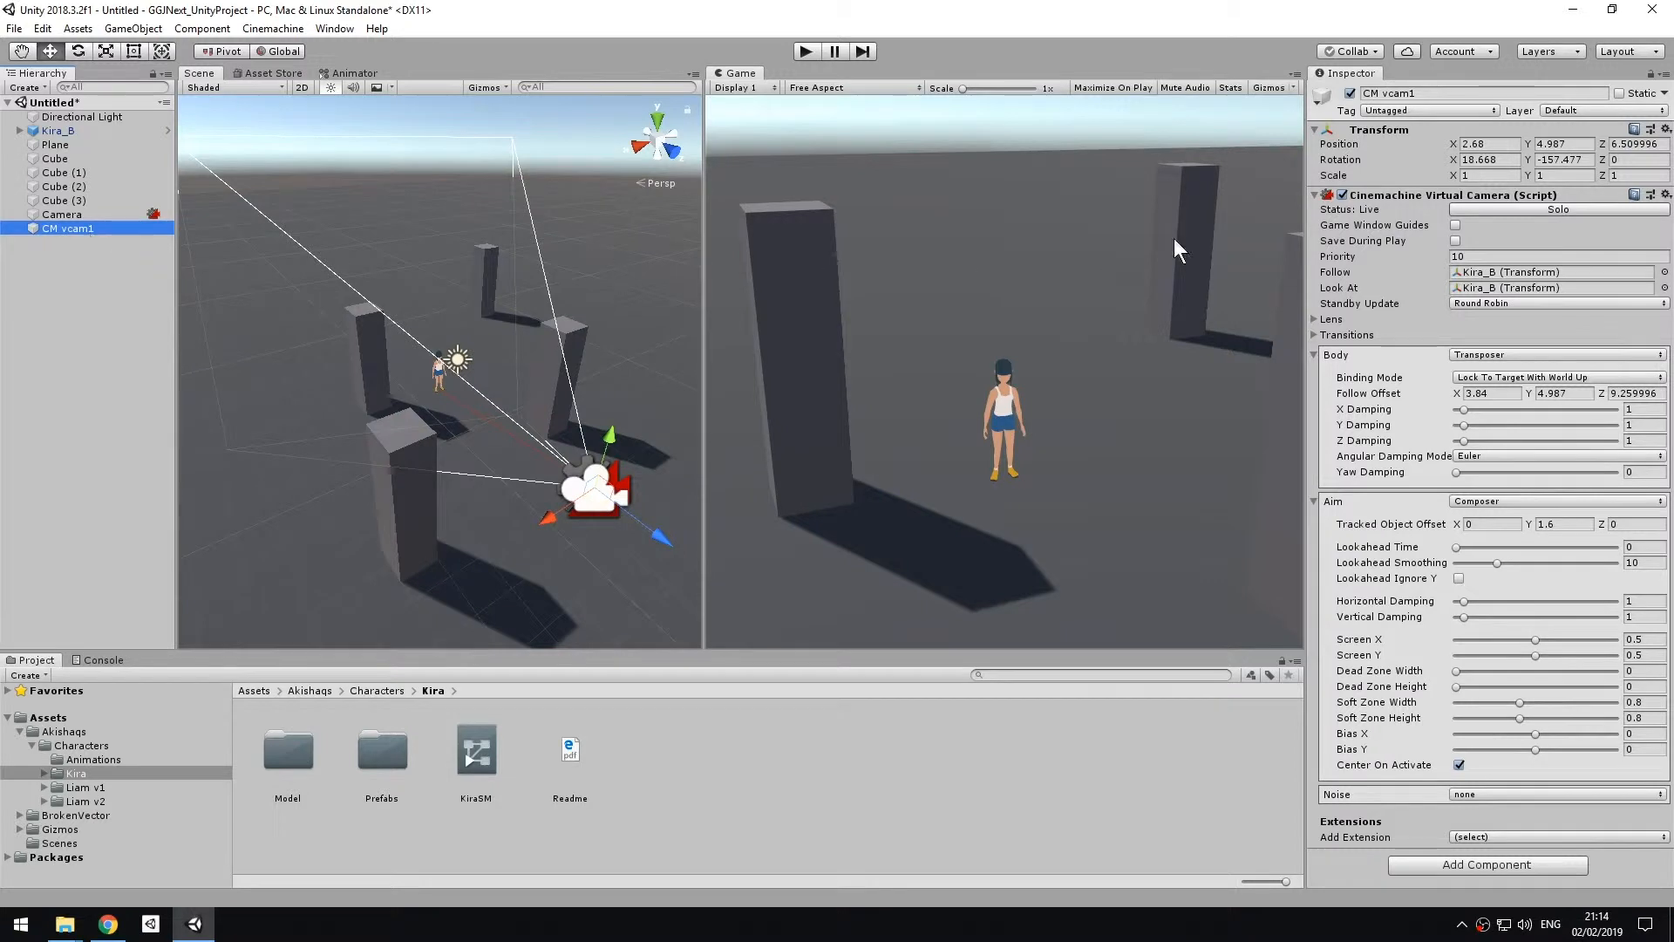
left_click(1422, 261)
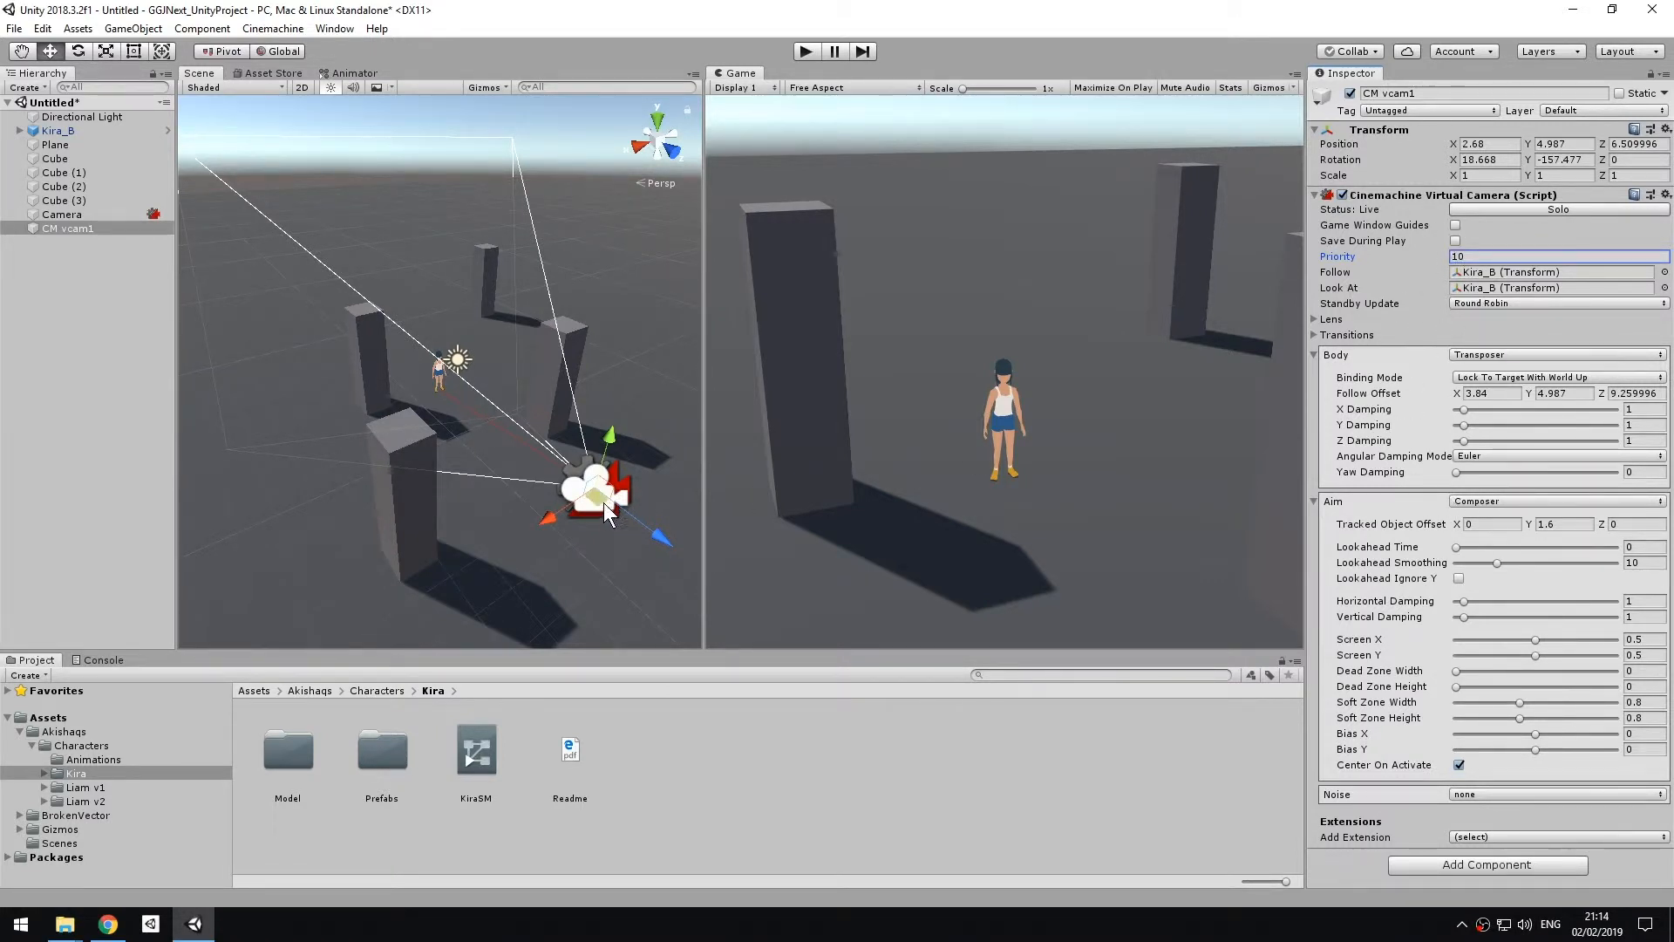
left_click_drag(604, 503, 497, 528)
Check the Follow and Look At targets of CM vcam1 and lower the camera to about X 4.53, Y 4.01, Z 6.36.
left_click(81, 229)
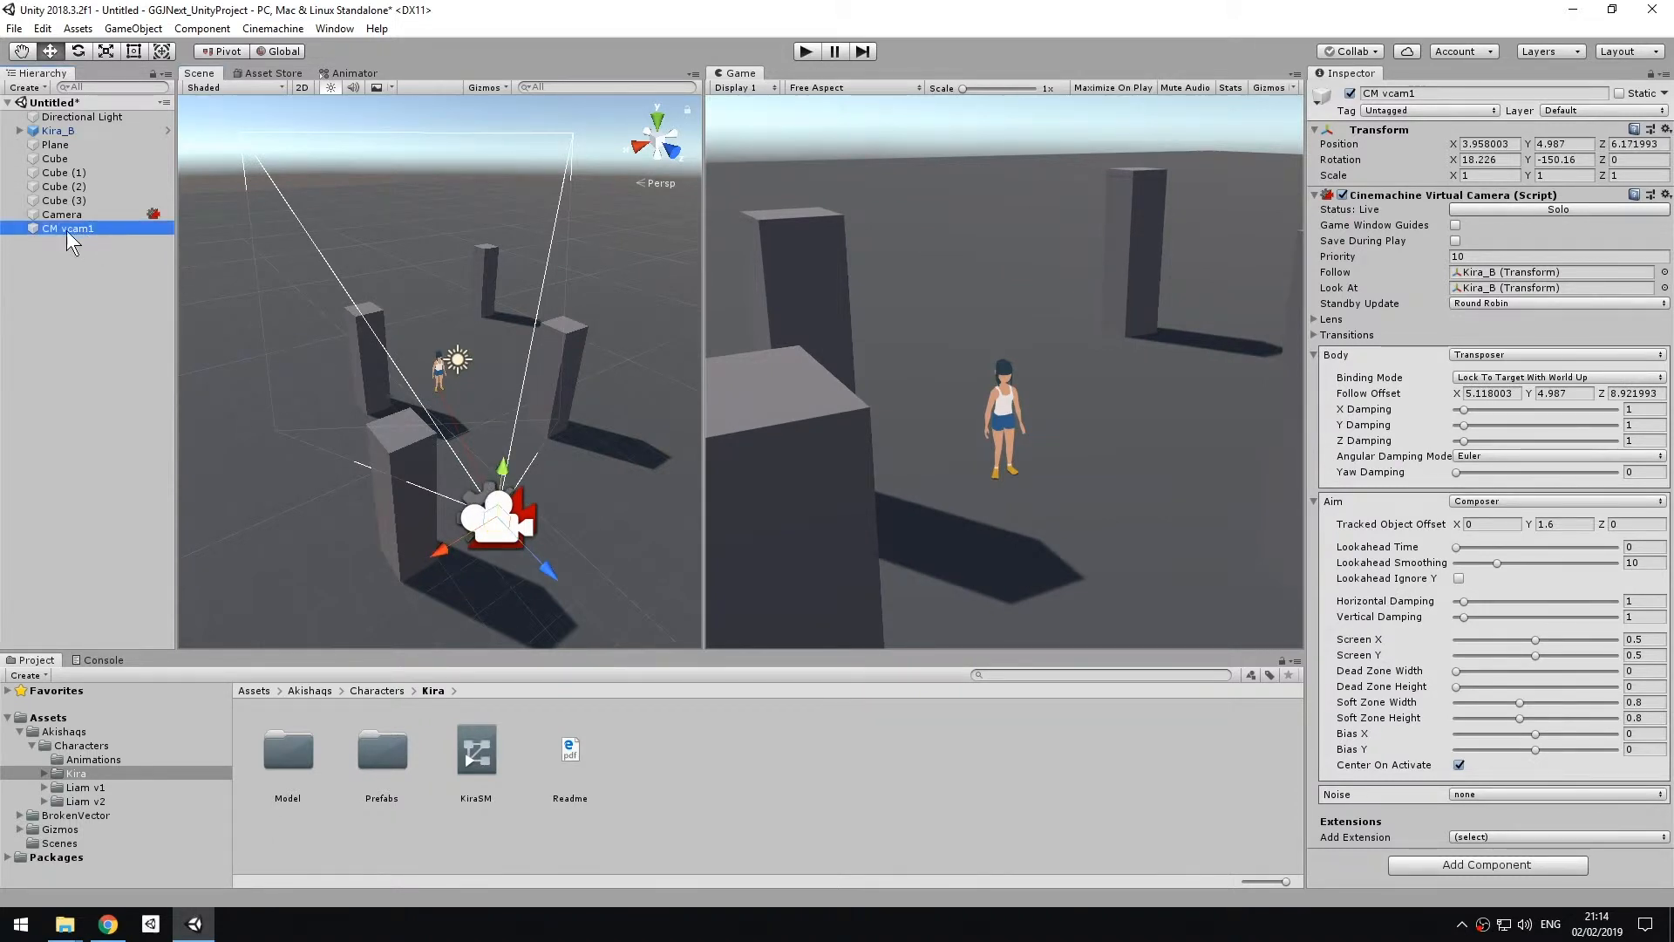
left_click(1469, 274)
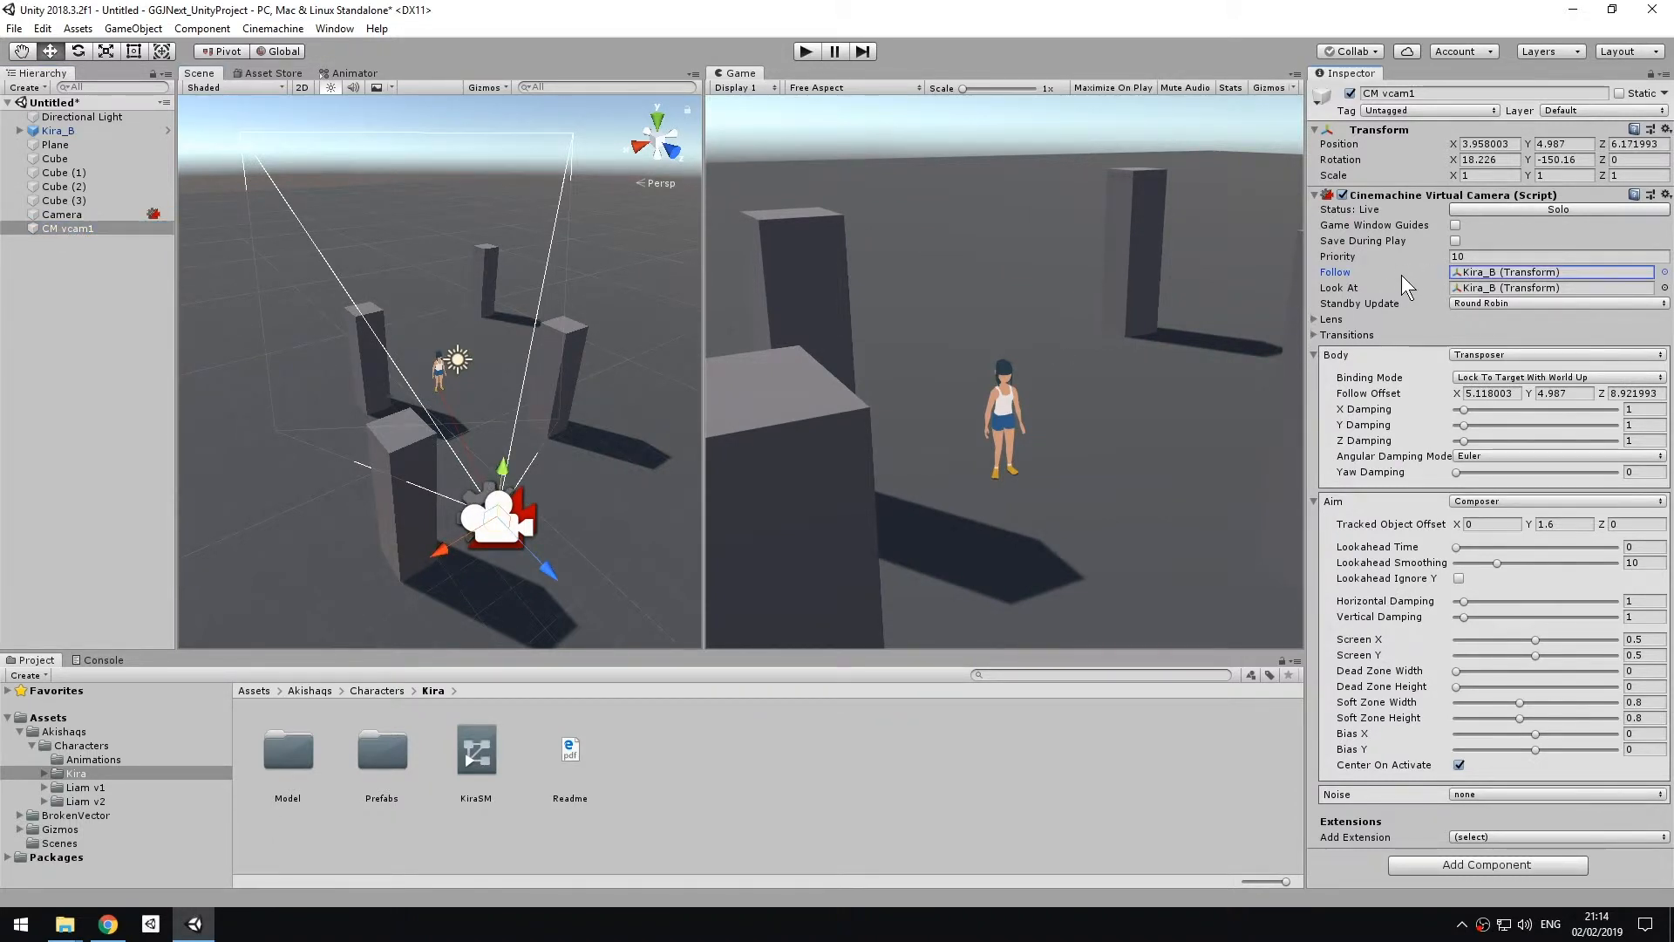
left_click(1505, 287)
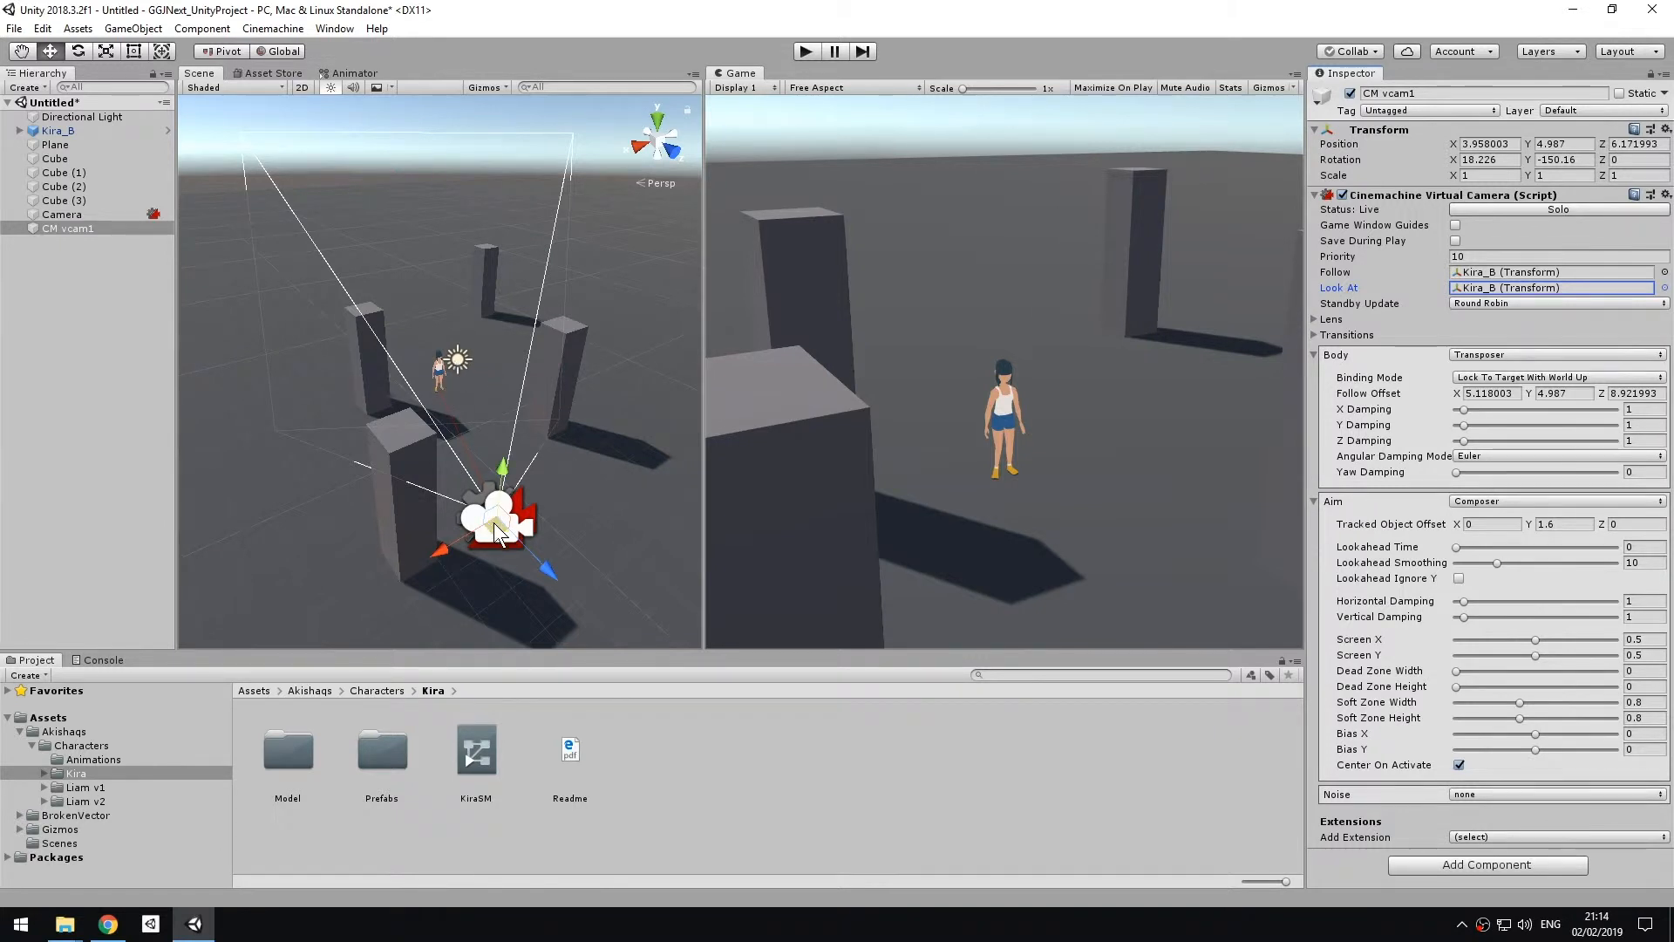
left_click_drag(493, 521, 464, 566)
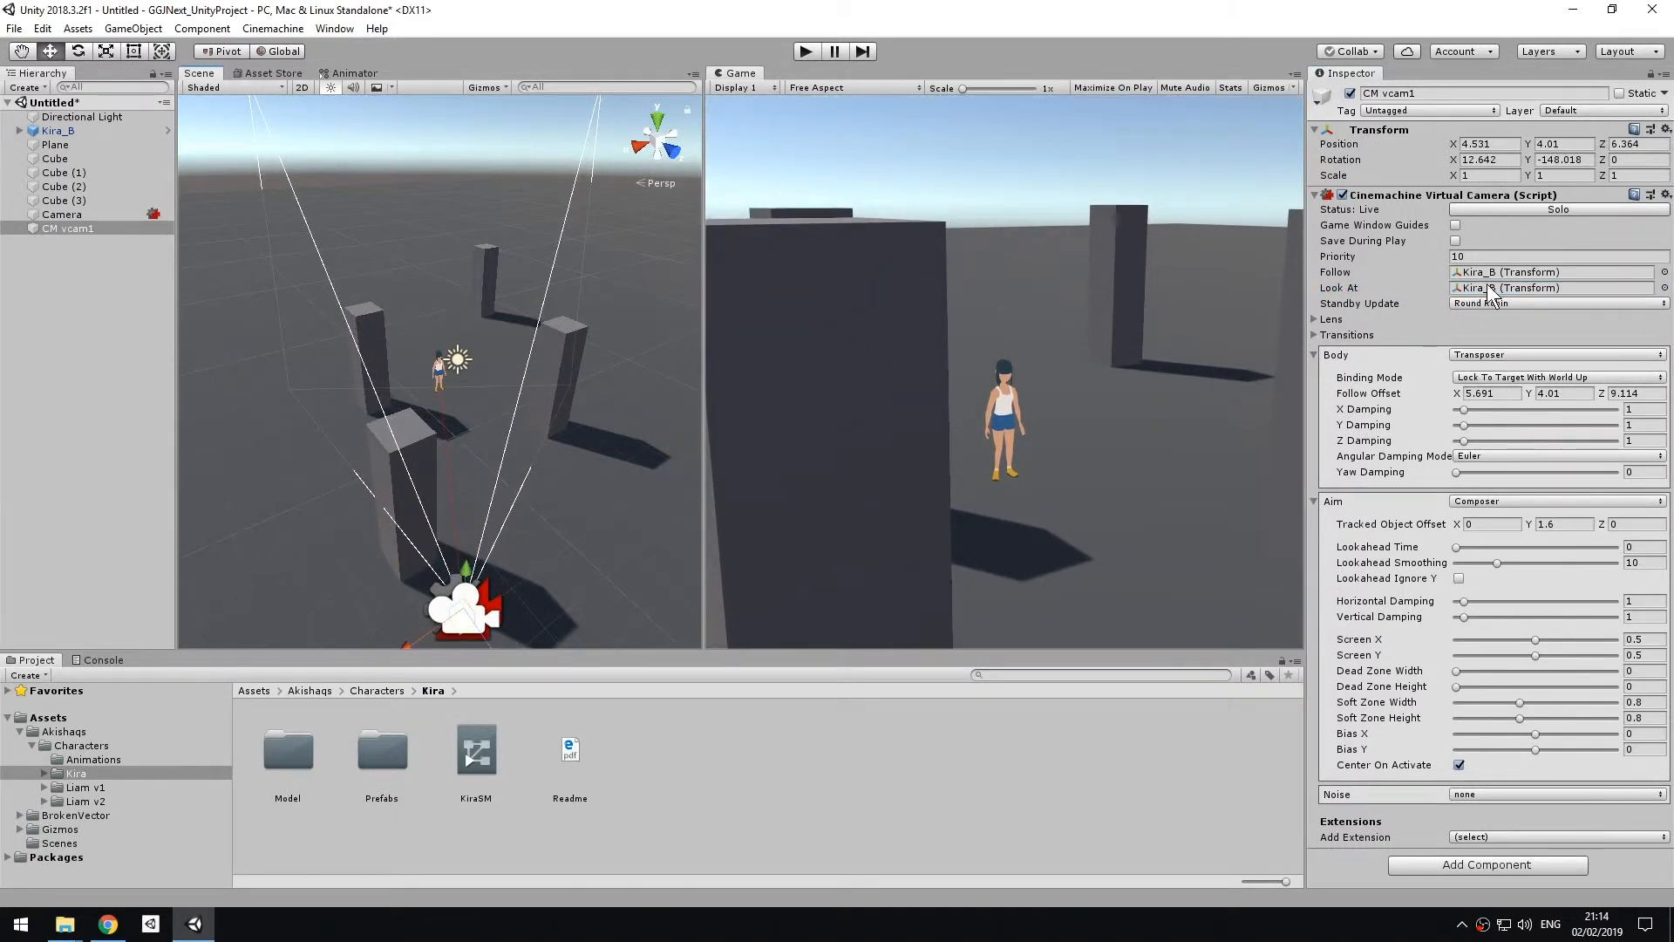
Clear the Look At target of CM vcam1 and collapse its Aim settings.
left_click(1533, 288)
key("Delete")
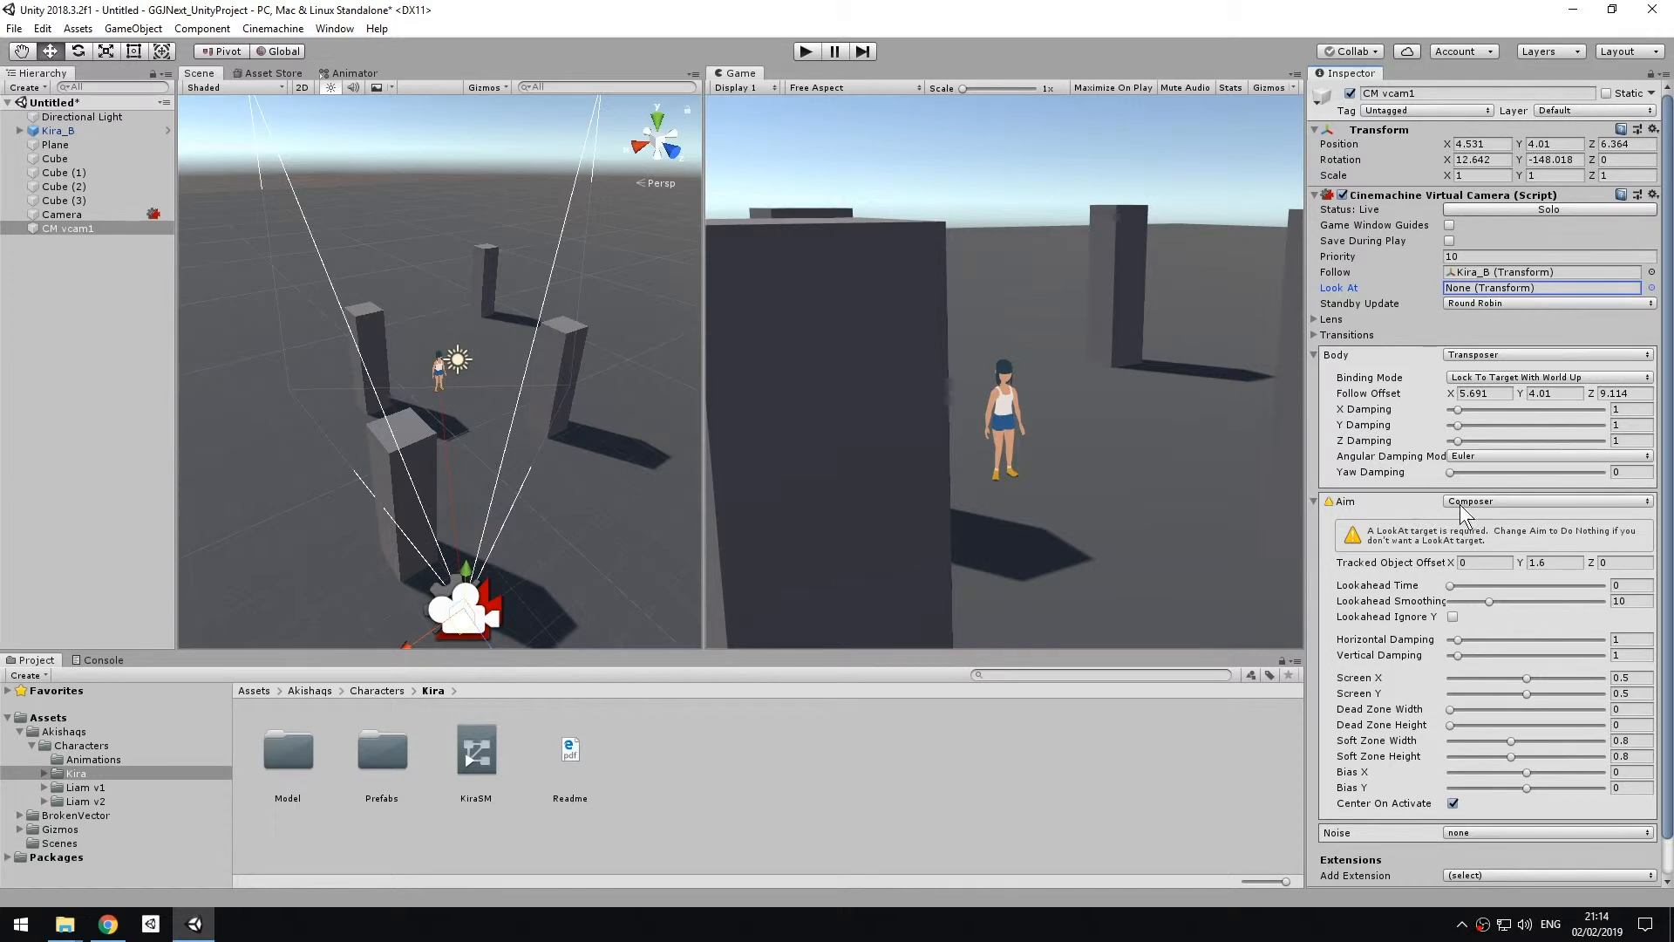
left_click(1330, 504)
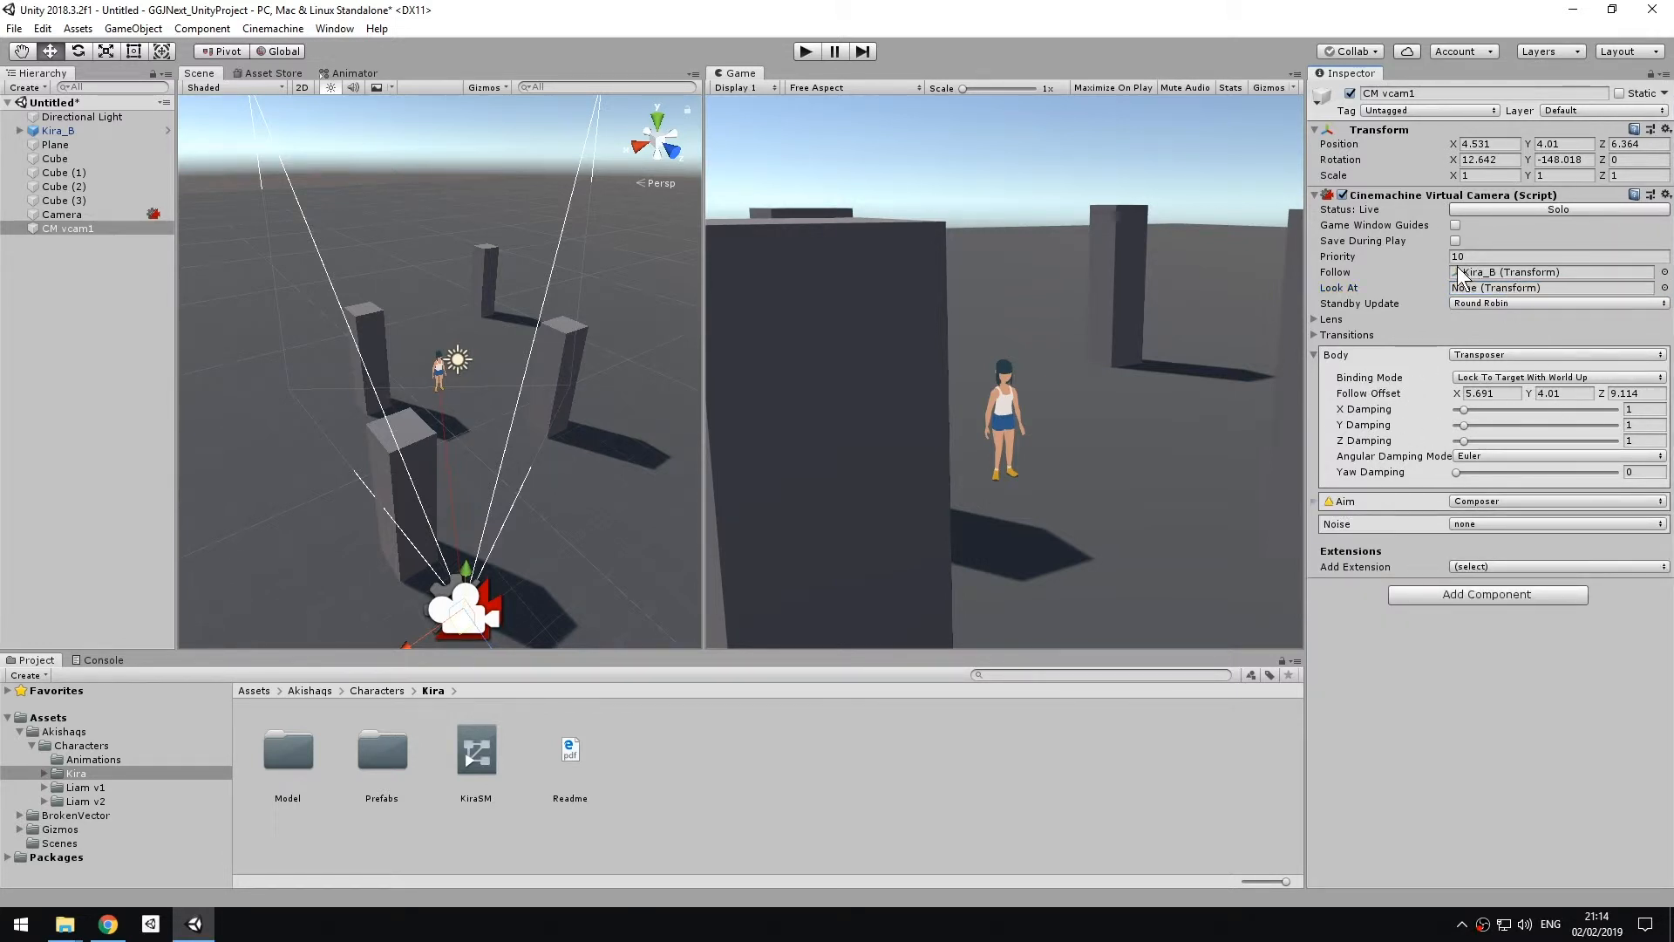
Move CM vcam1 to about X 3.08, Y 4.01, Z 5.95 and play the scene to test following Kira_B without a Look At target.
left_click_drag(459, 629, 586, 571)
left_click(586, 570)
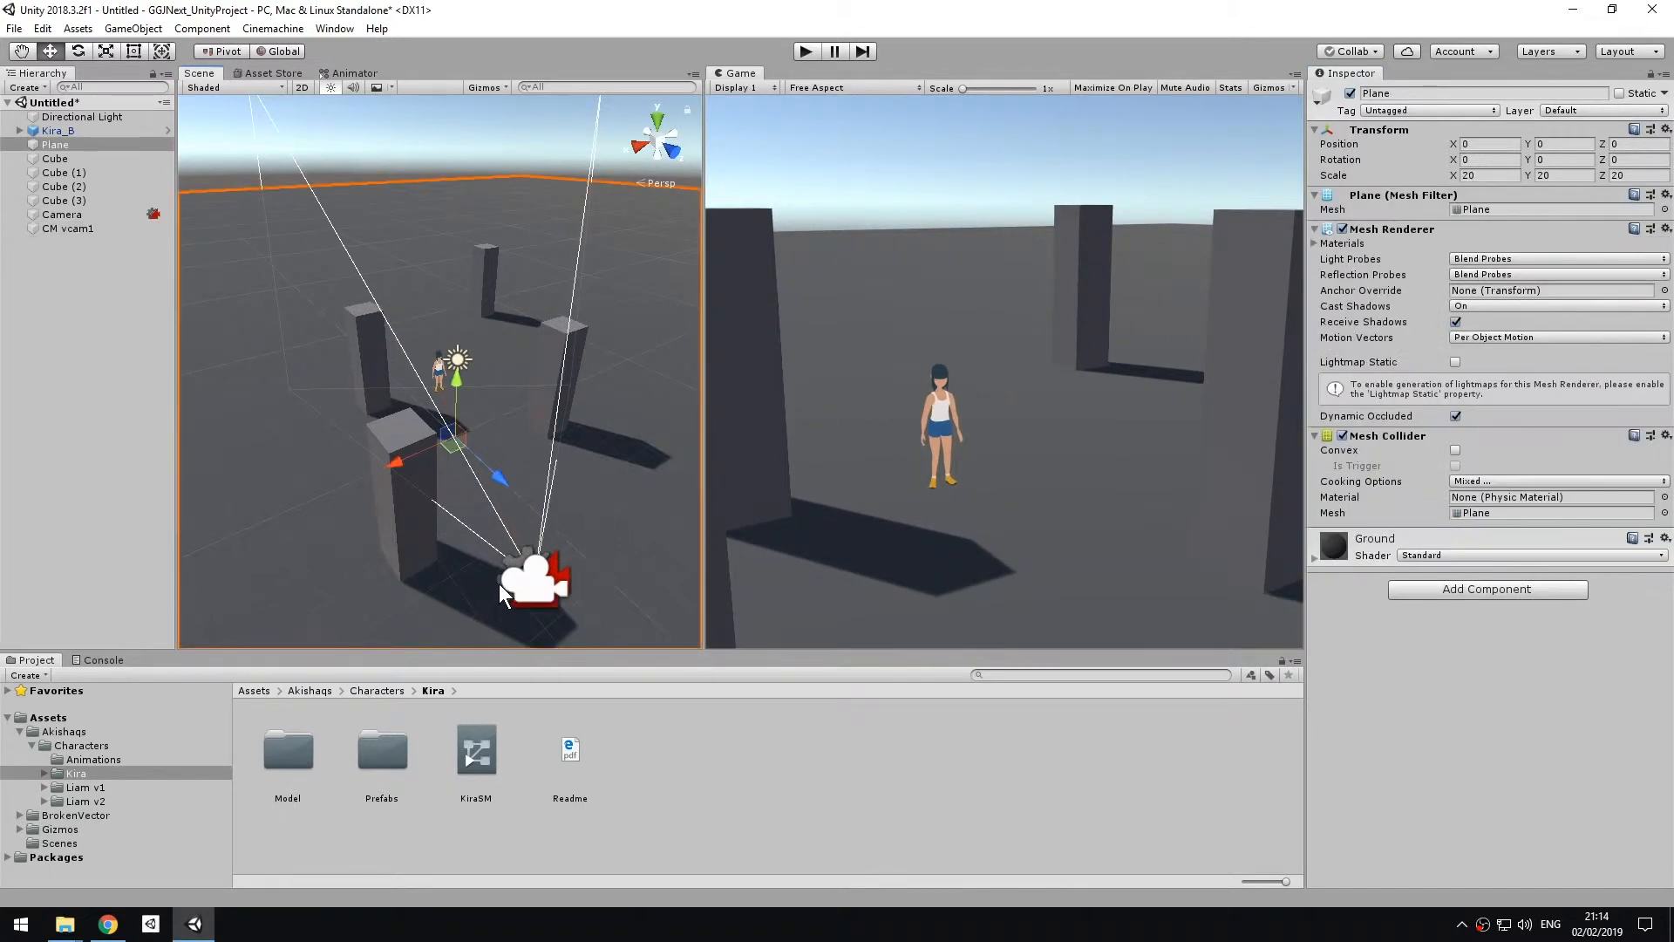
left_click(126, 216)
left_click(108, 229)
left_click_drag(546, 602, 528, 524)
left_click(807, 52)
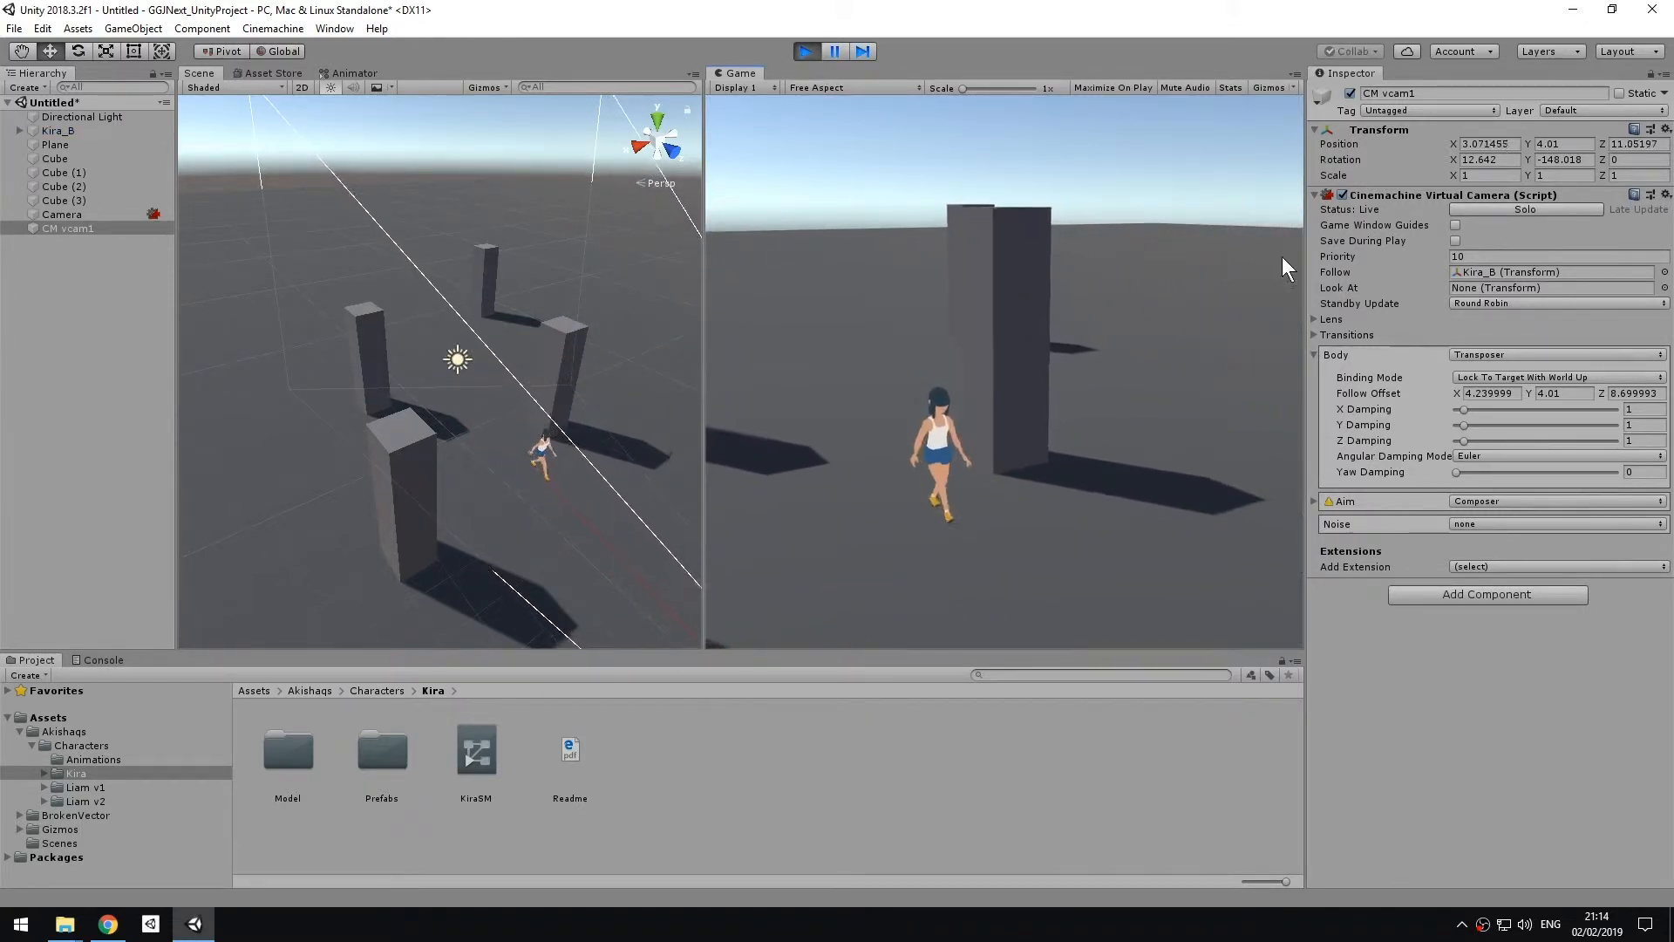
left_click(809, 53)
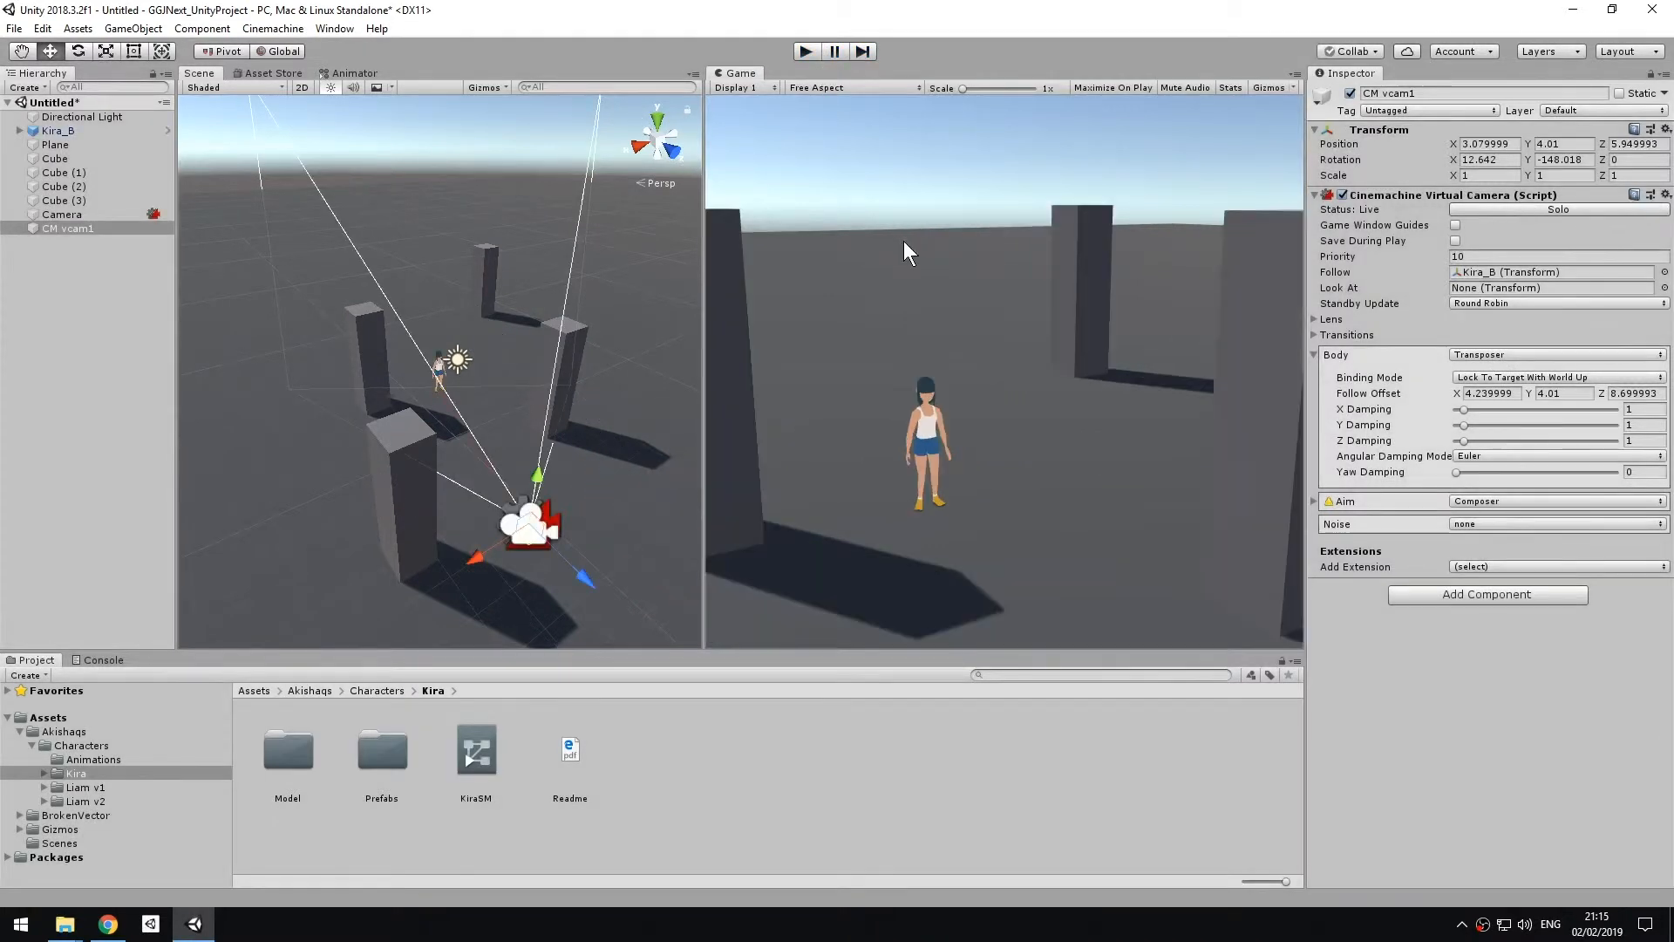
Assign Kira_B as the Look At target of CM vcam1 and clear its Follow target.
mouse_move(1500, 274)
left_mouse_down()
mouse_move(486, 243)
mouse_move(645, 149)
mouse_move(660, 182)
mouse_move(1504, 289)
left_mouse_up()
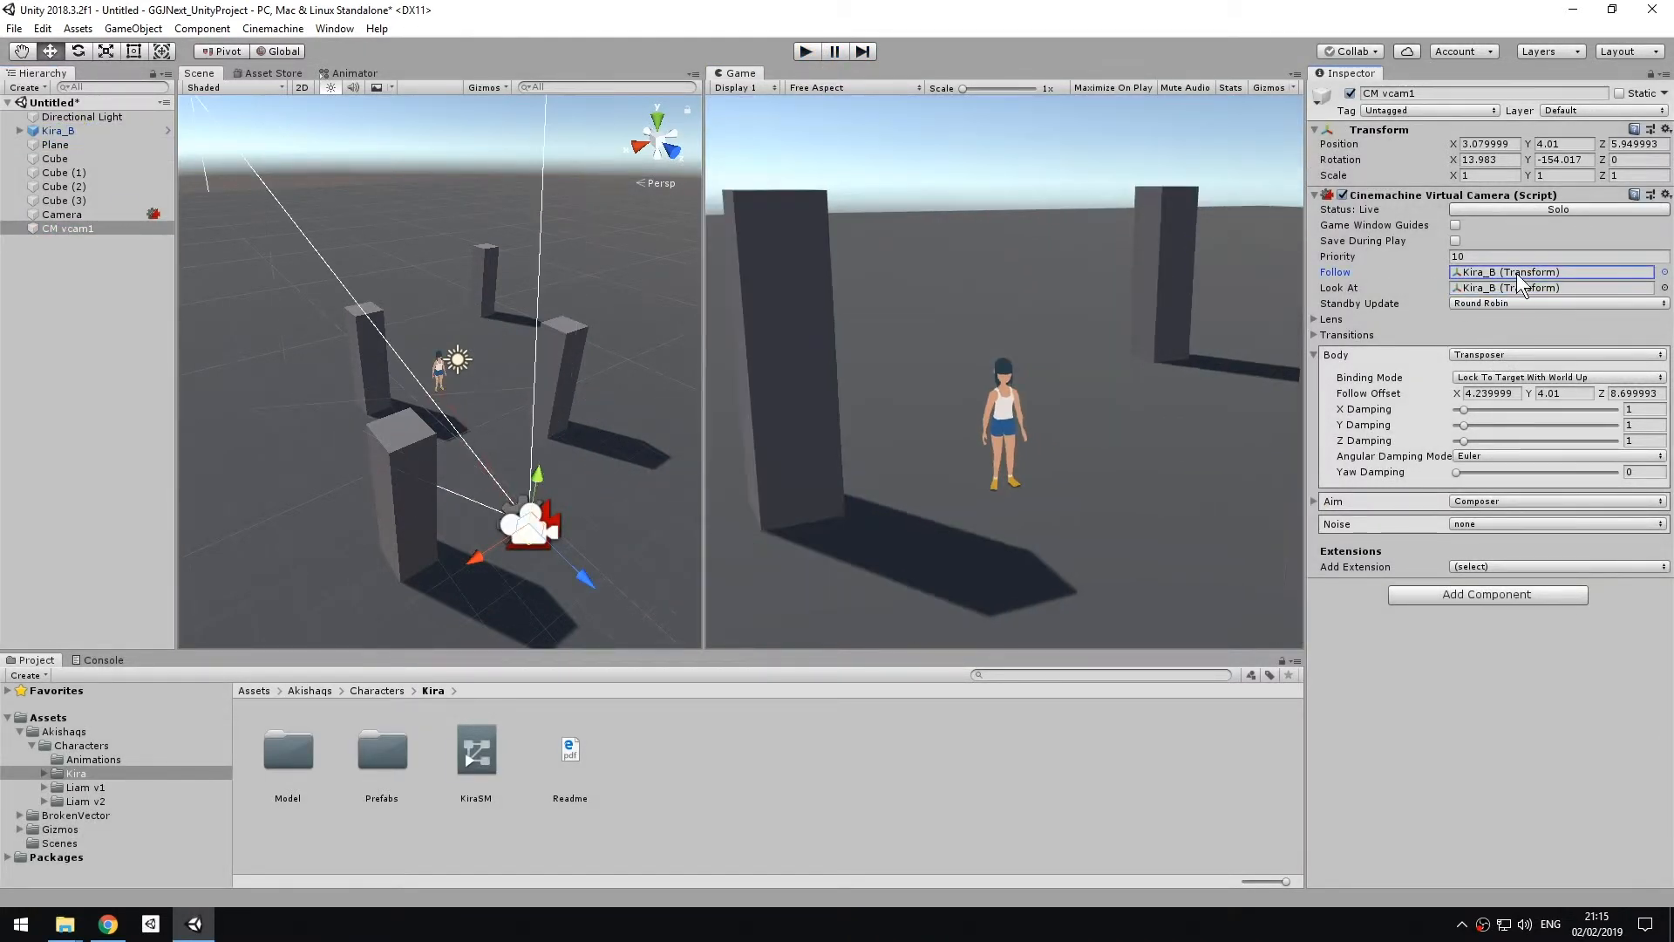
left_click(1519, 279)
key("Delete")
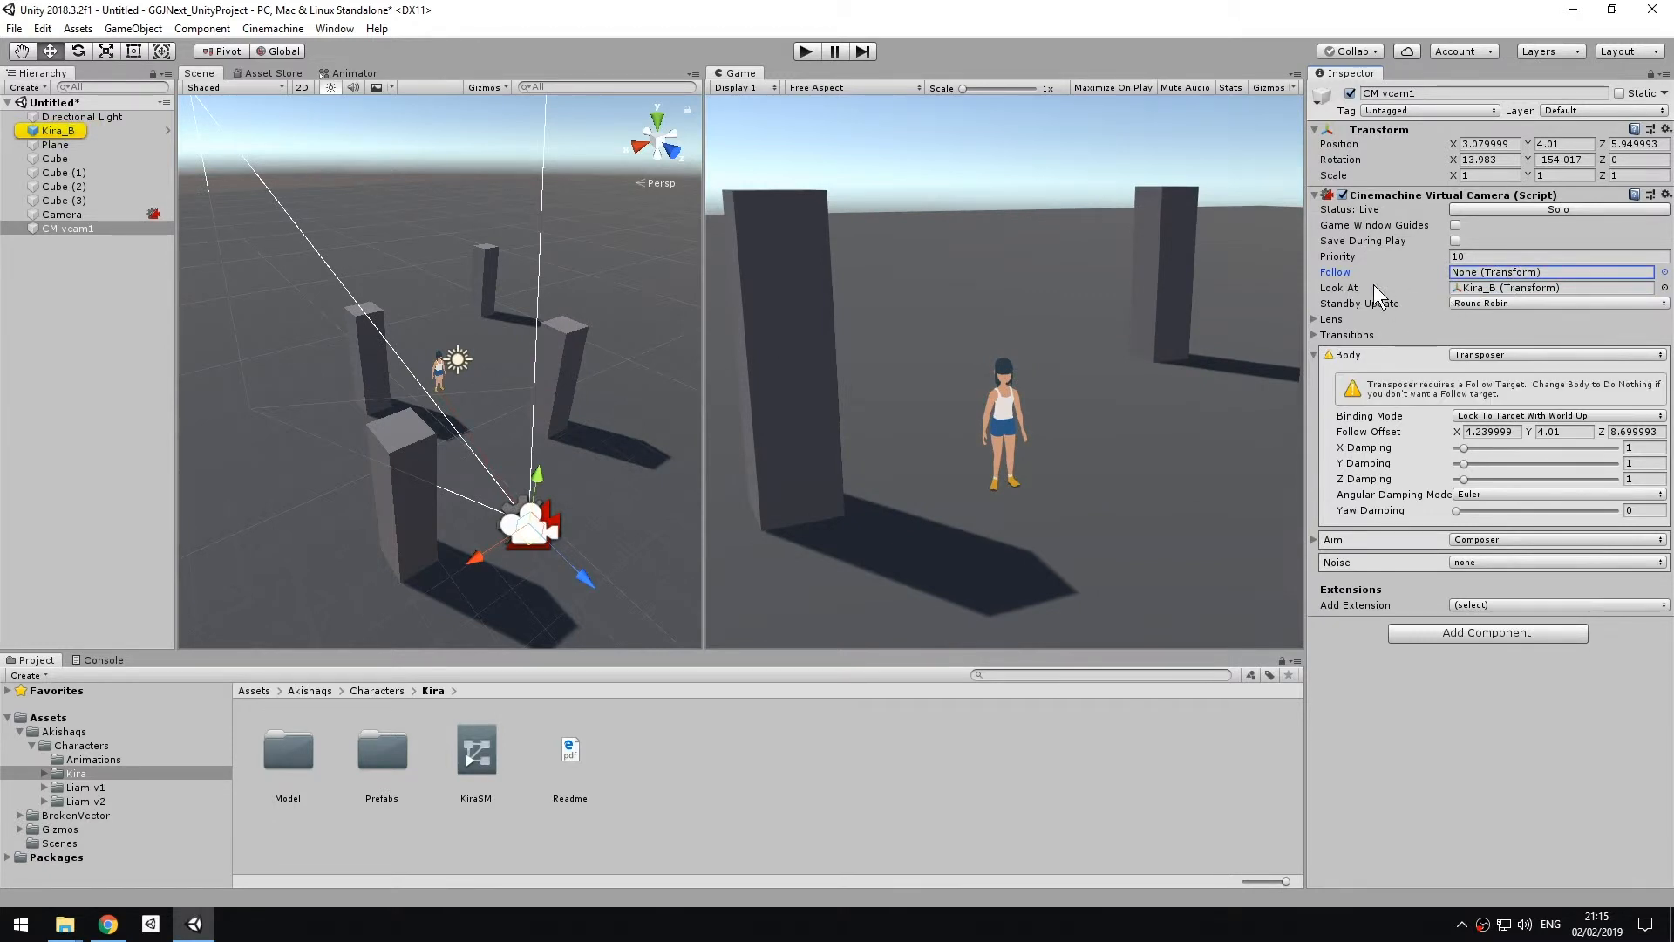
Move CM vcam1 to about X 4.70, Y 4.01, Z 6.91 and play the scene to test the camera with only a Look At target.
left_click_drag(495, 520, 494, 669)
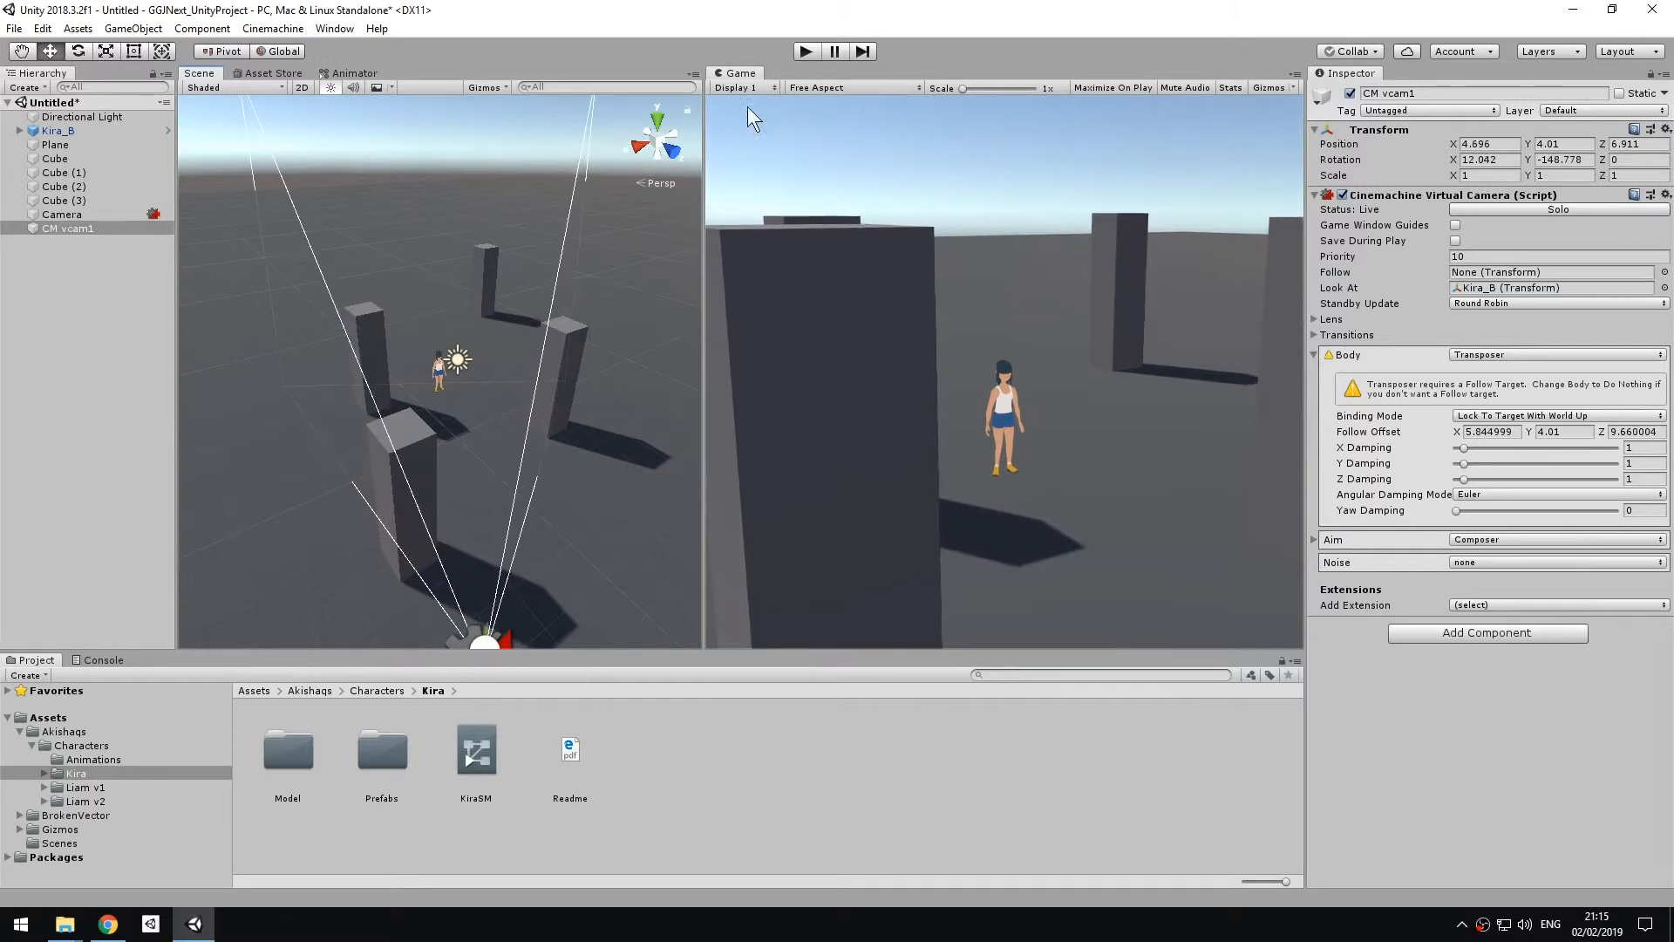
left_click(806, 53)
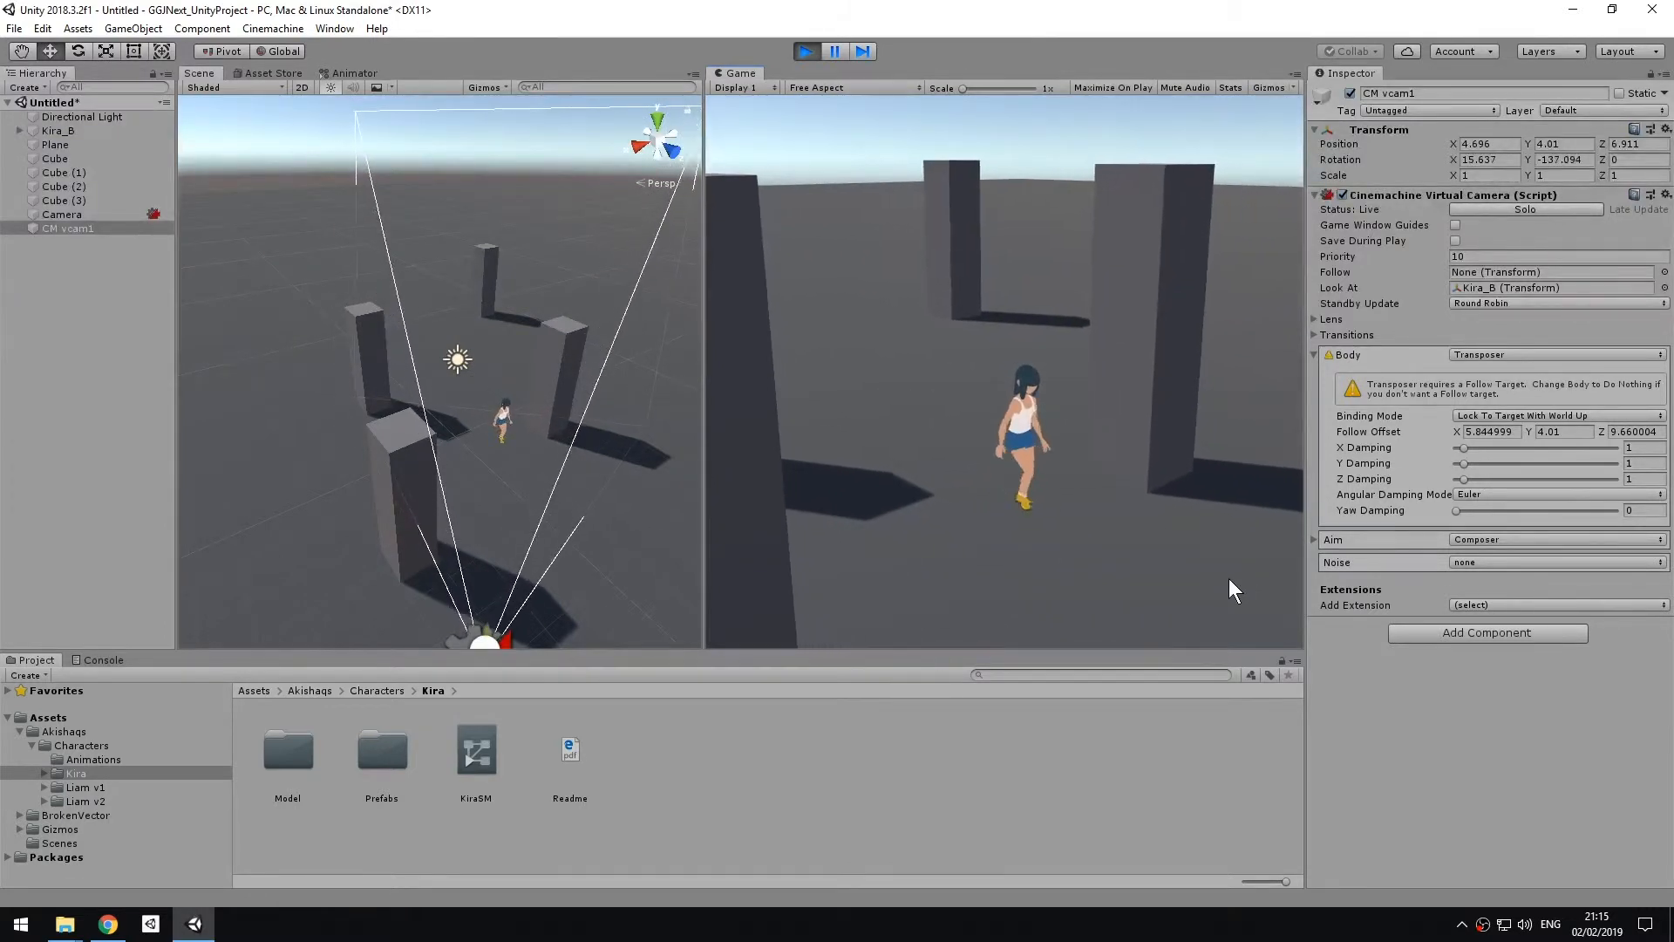
left_click(1551, 271)
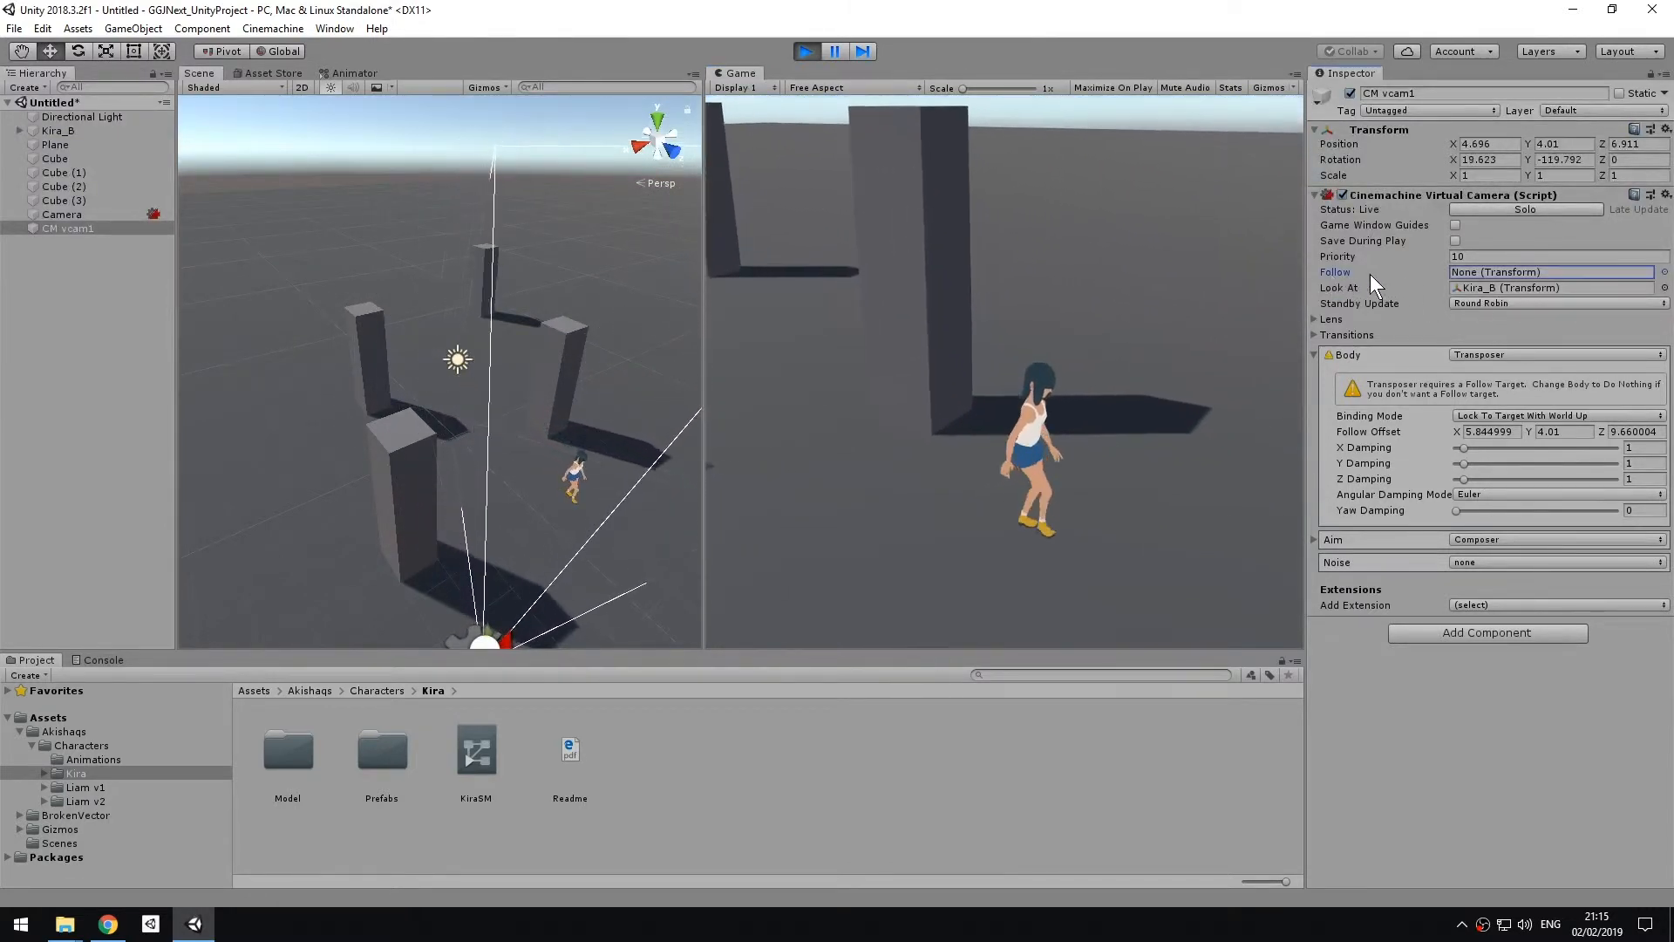
left_click(1334, 287)
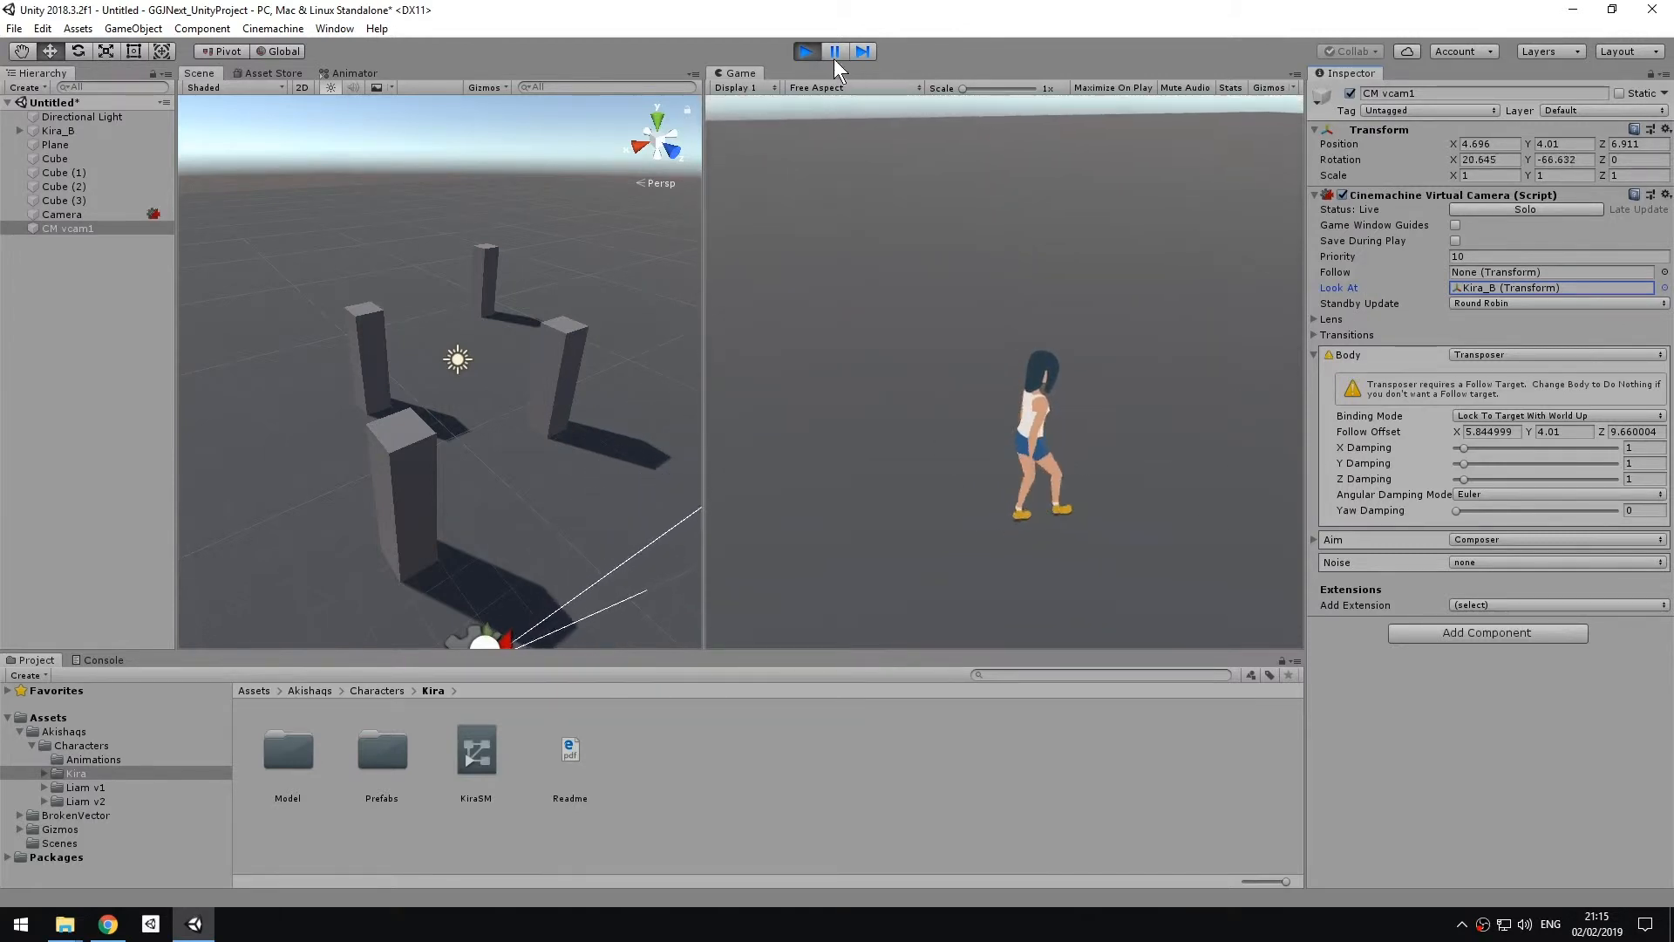
left_click(808, 51)
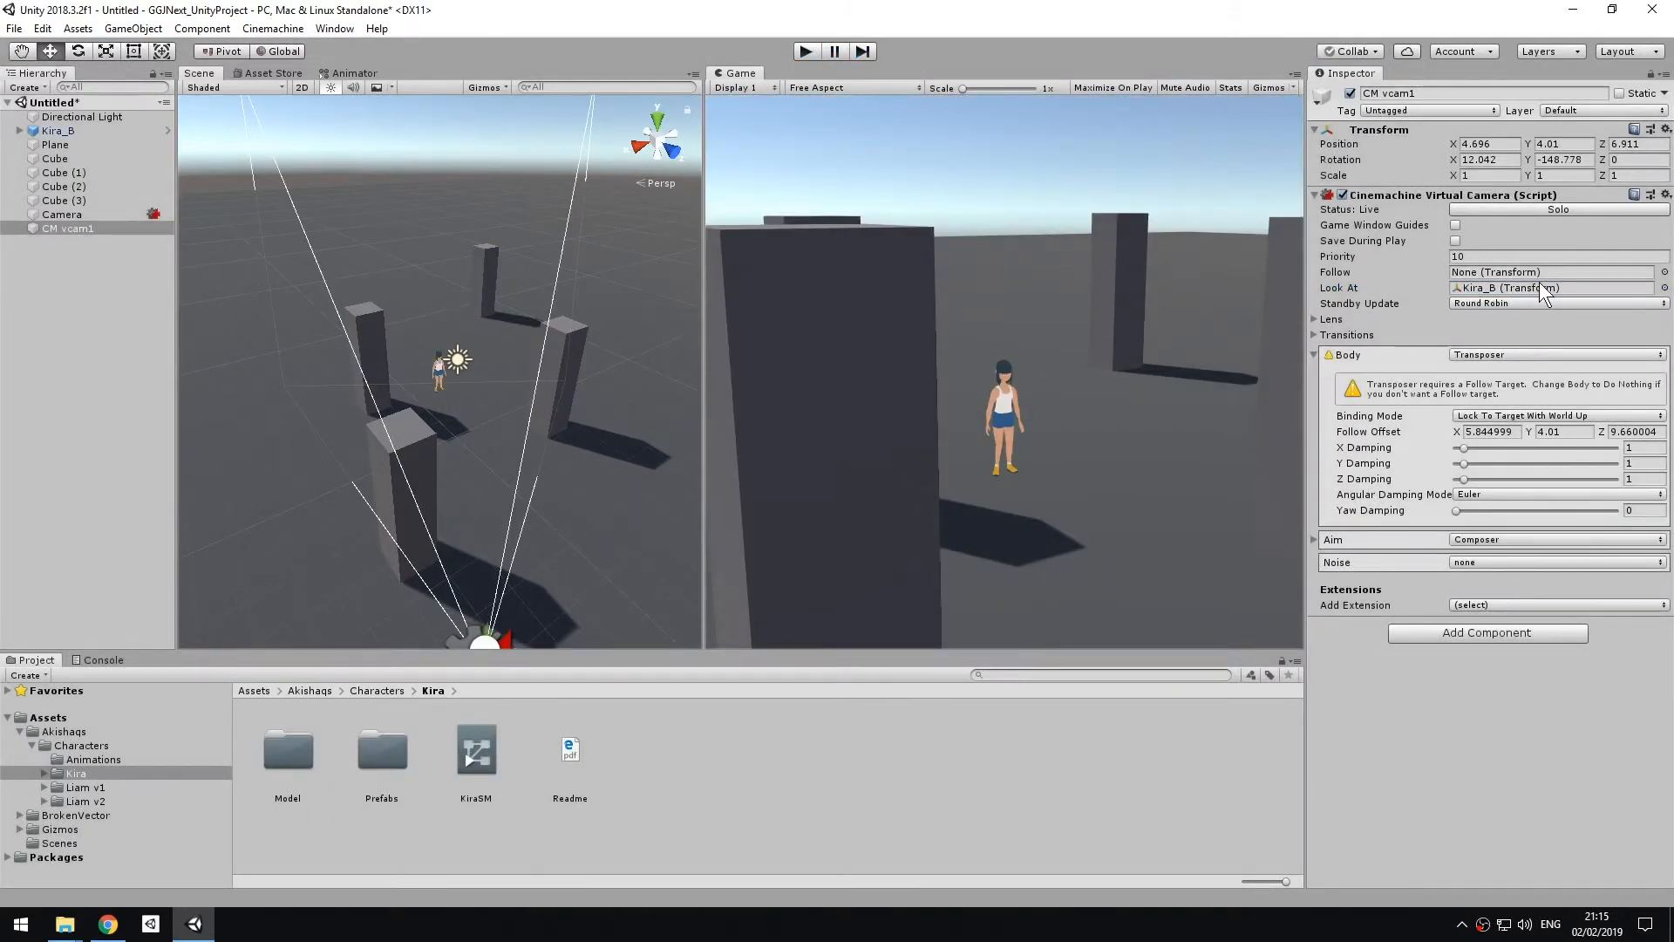
Make the Project area taller, dock a Timeline window beside the Console, and bring the Project window back to the front.
scroll(561, 493, "down", 4)
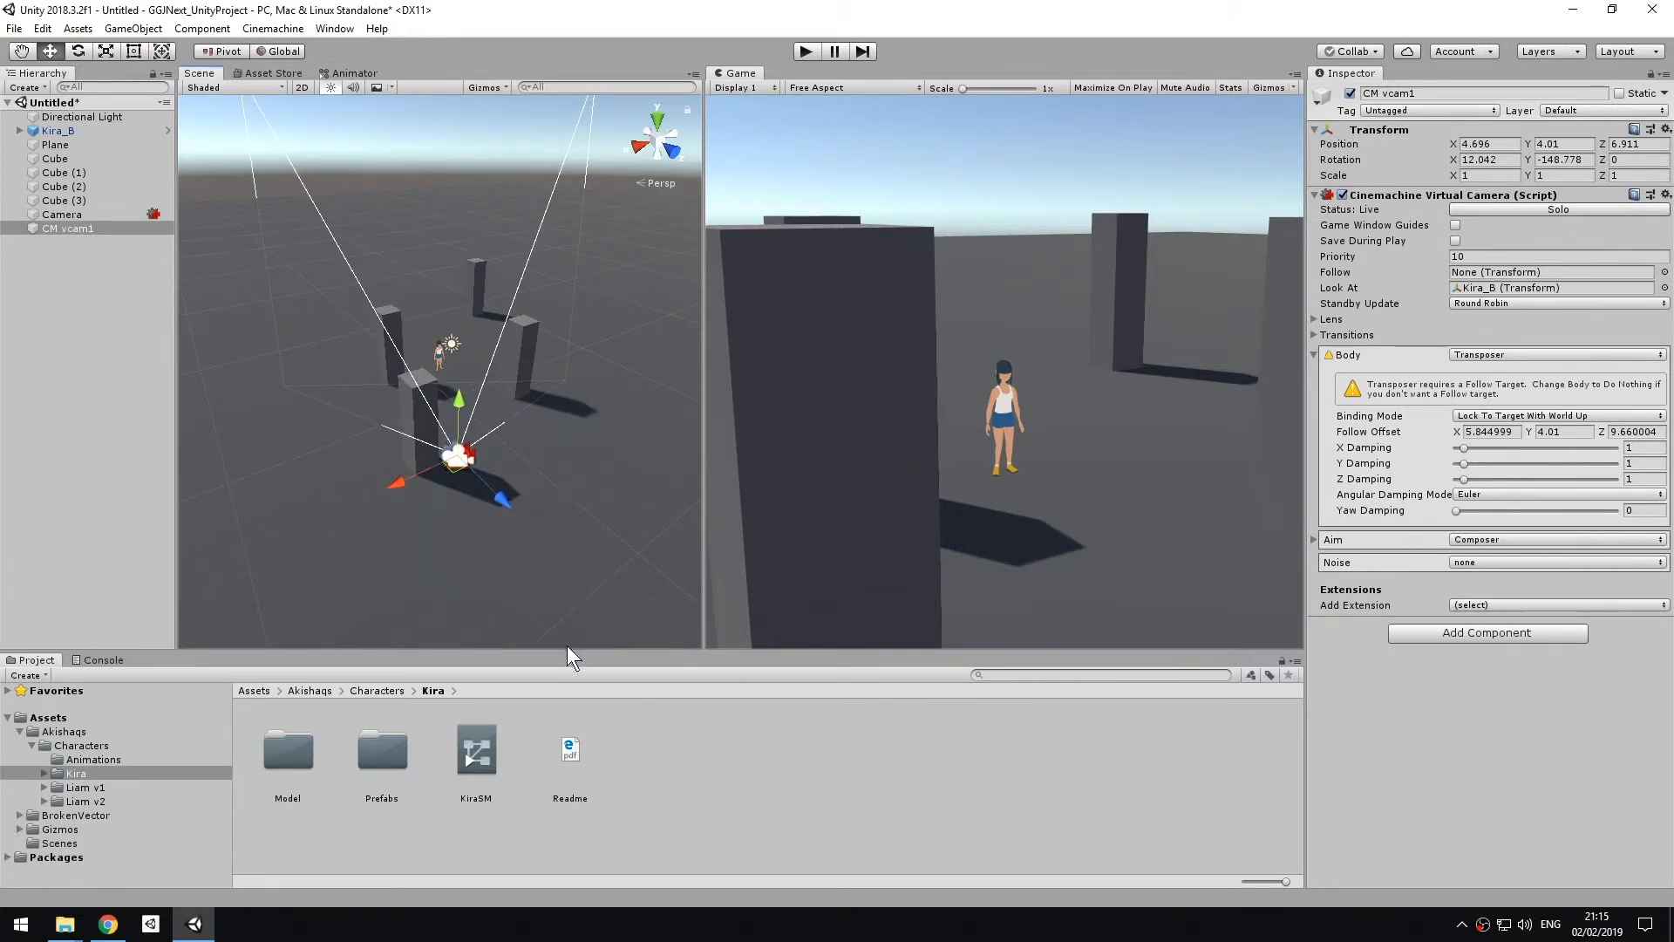
left_click_drag(566, 653, 573, 602)
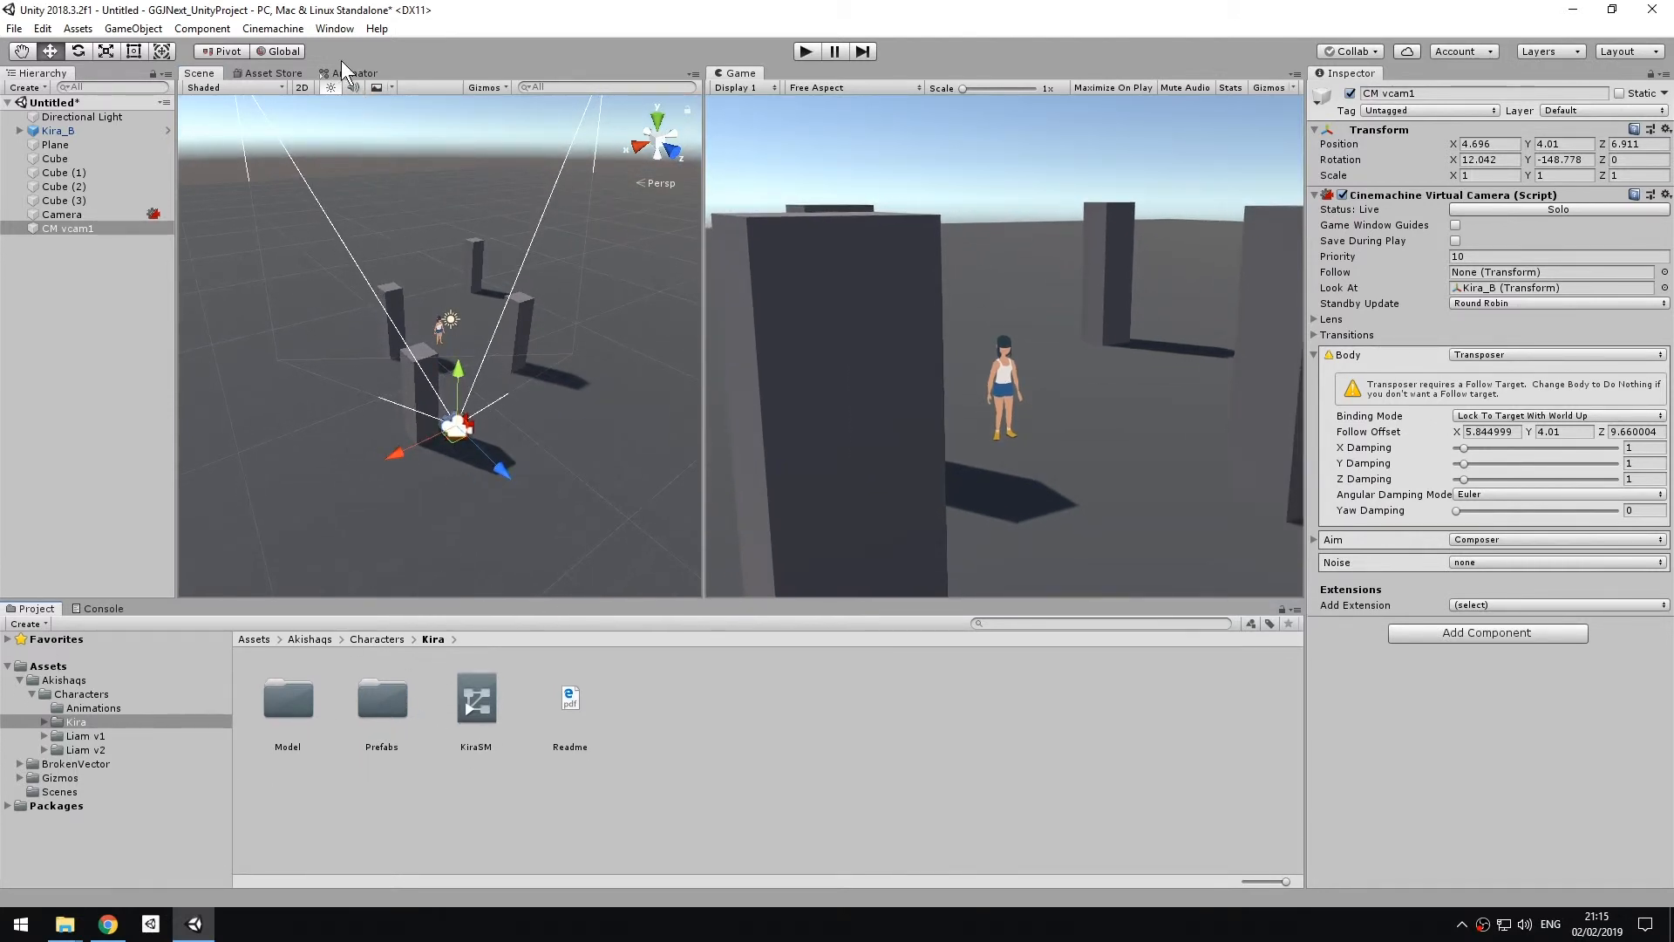
left_click(347, 29)
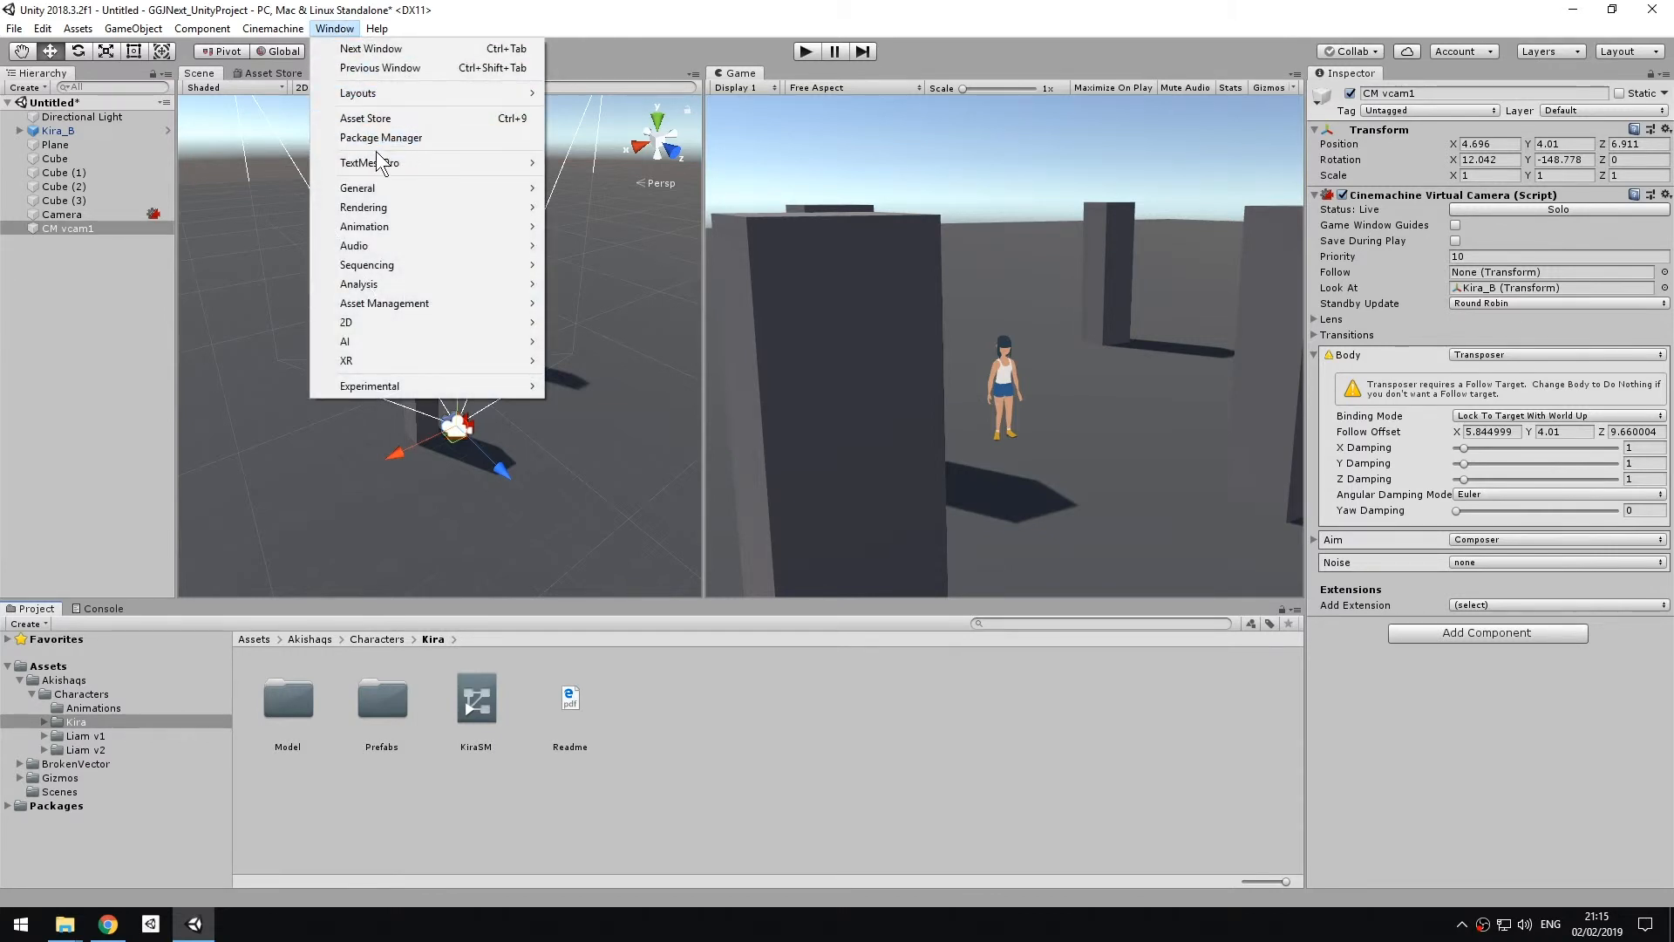
mouse_move(494, 223)
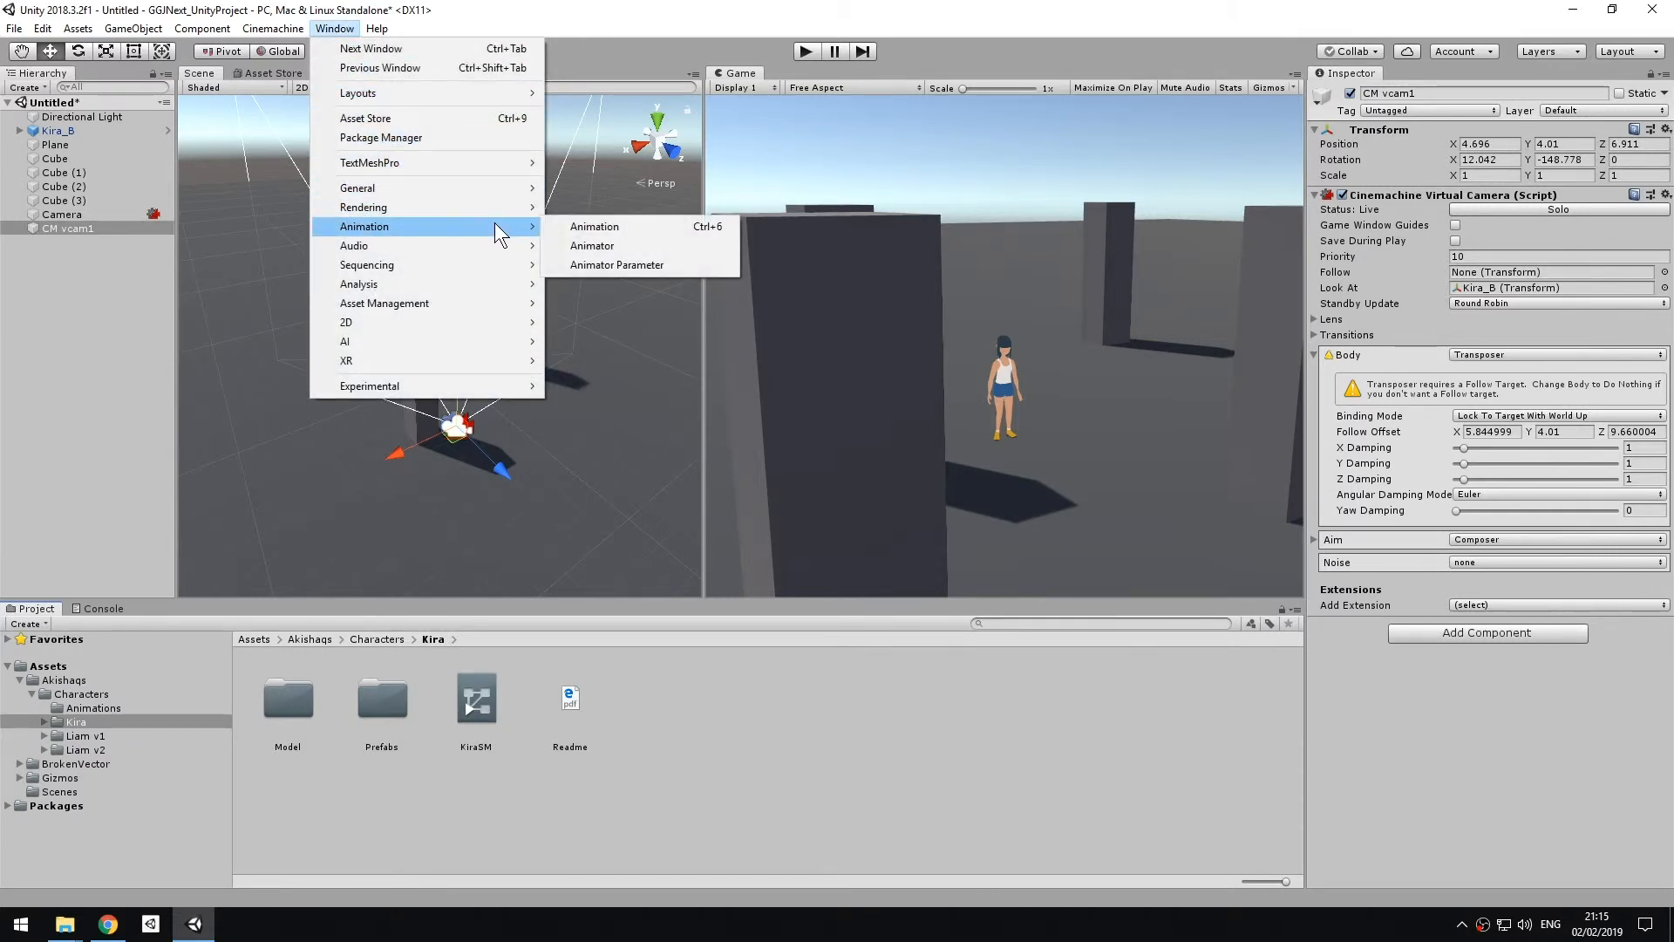
mouse_move(500, 266)
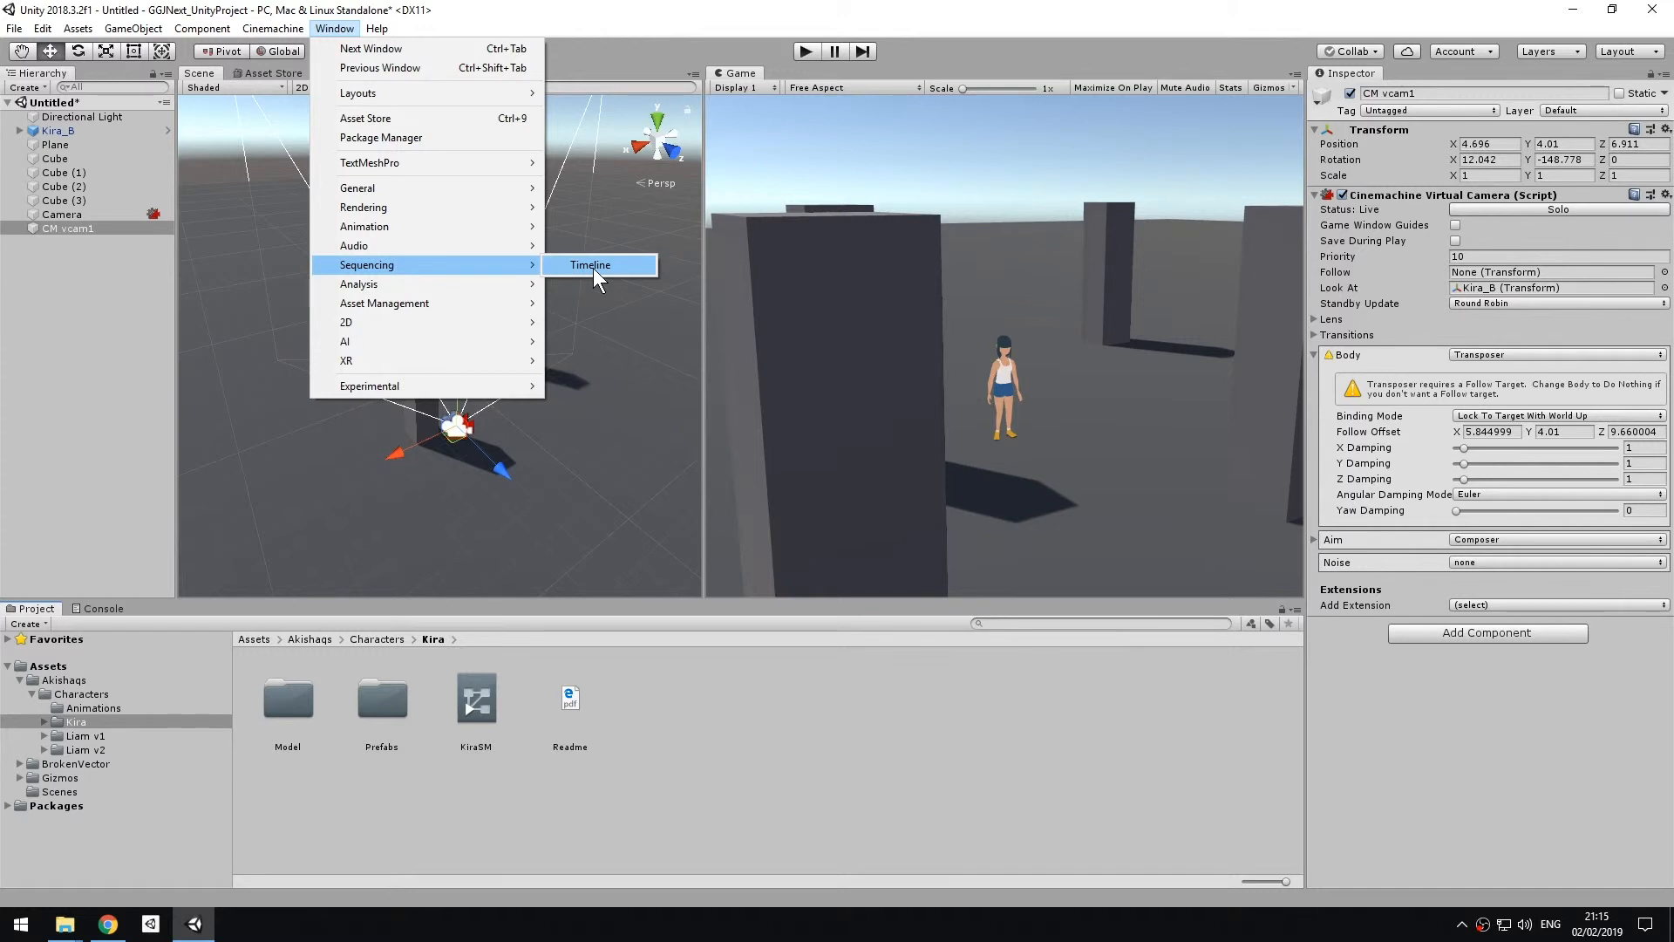
left_click(593, 269)
left_click_drag(426, 77, 653, 738)
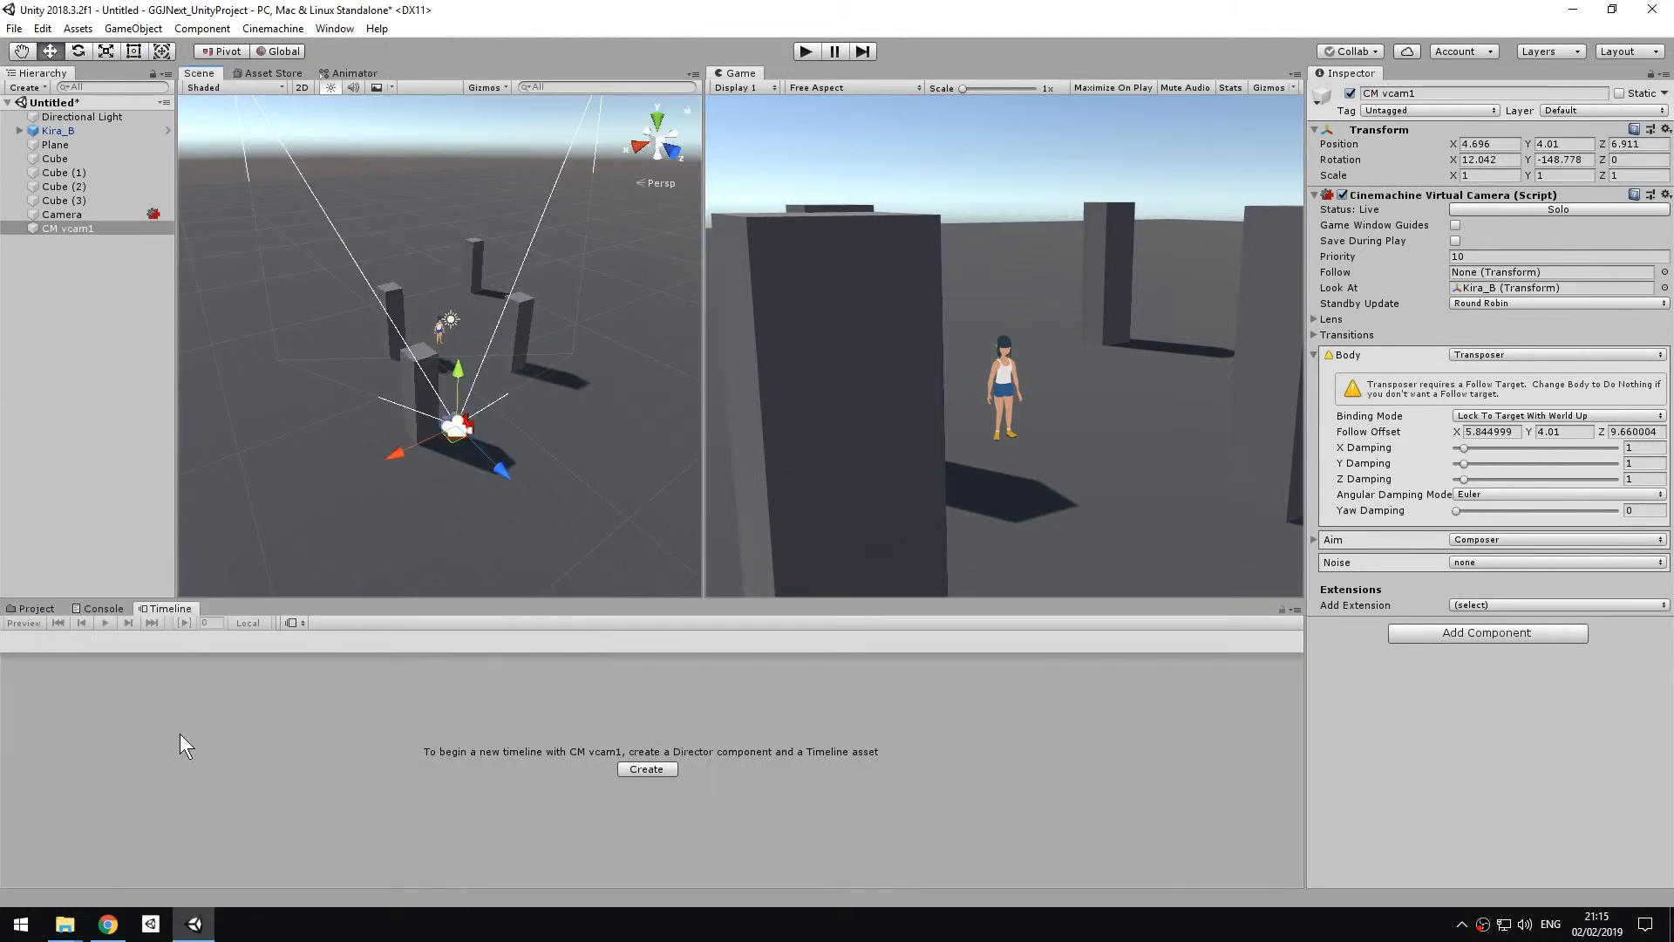
left_click(39, 611)
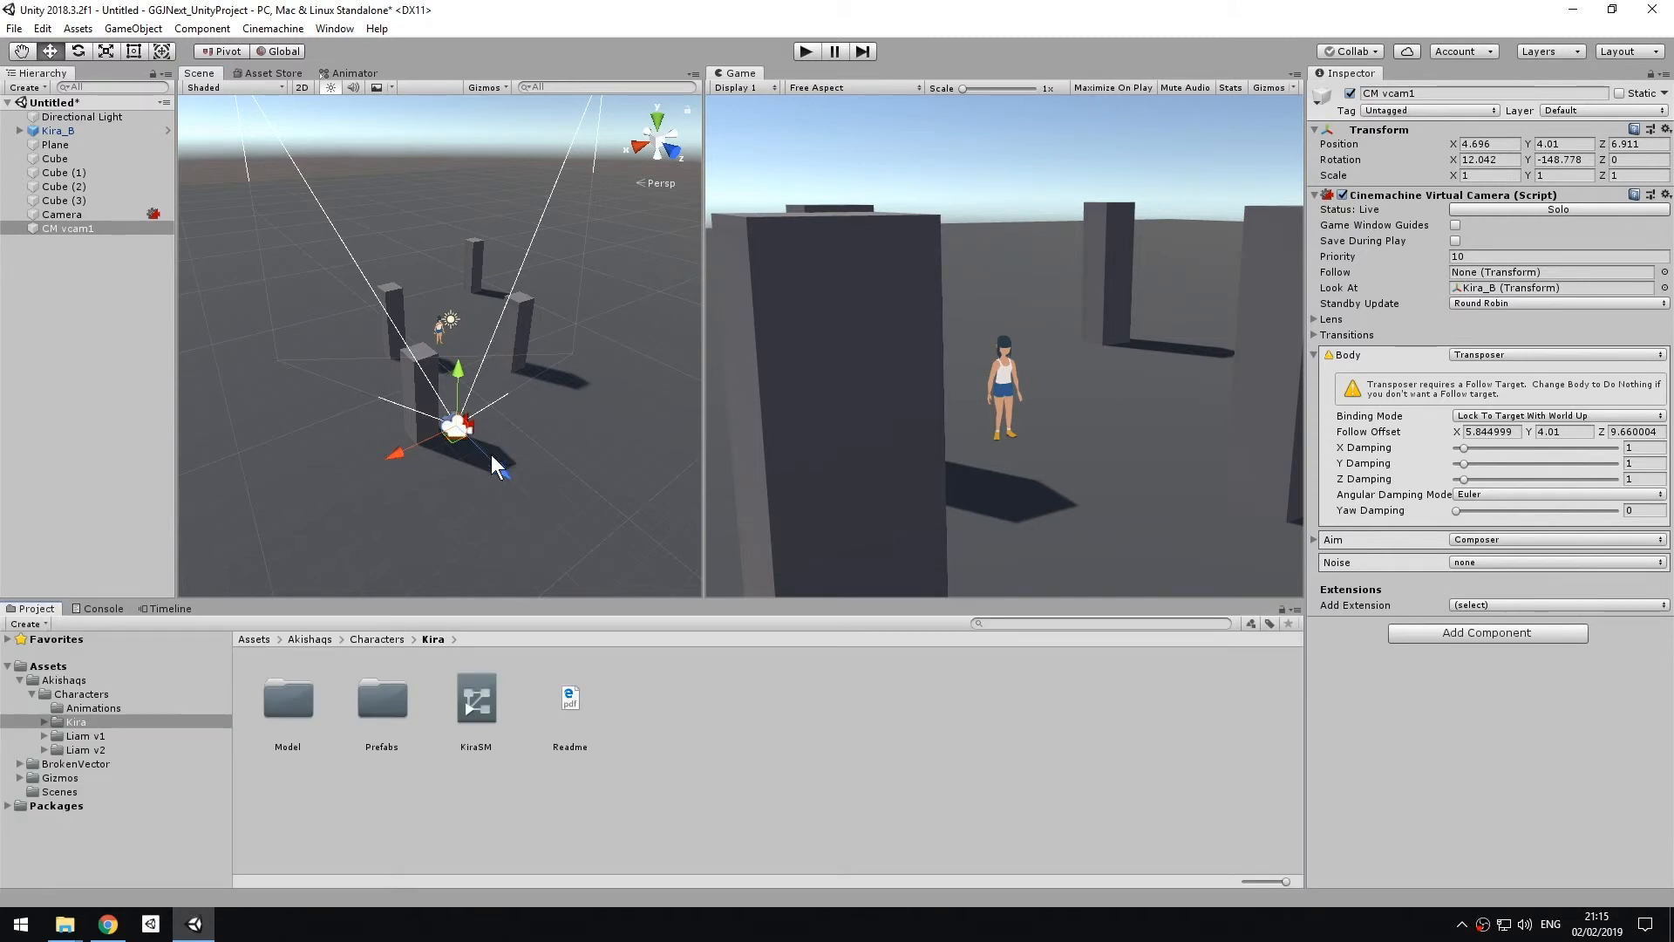